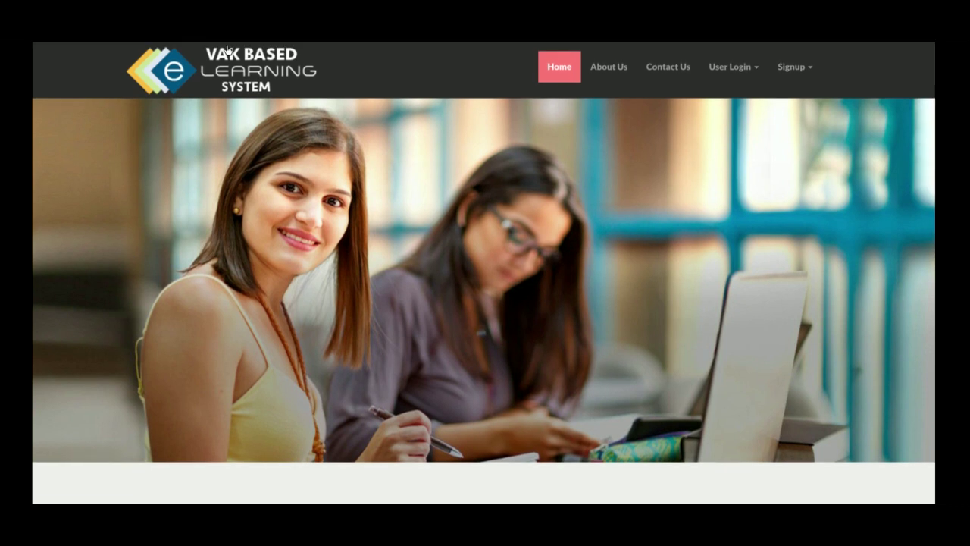
# Step: Show the About E-Learning System section, then open Contact Us and zoom the map over the Americas
pyautogui.click(608, 66)
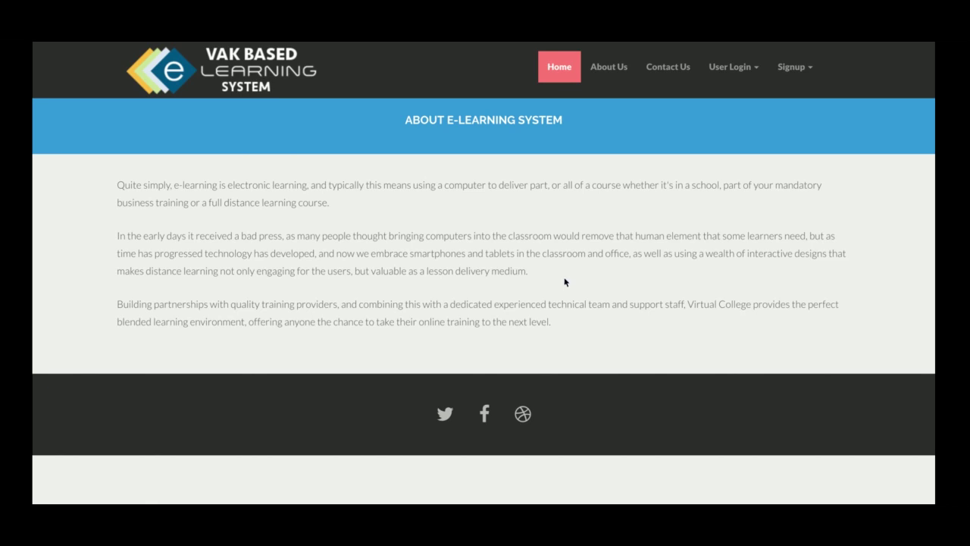
pyautogui.click(663, 68)
pyautogui.moveTo(518, 333)
pyautogui.mouseDown()
pyautogui.moveTo(320, 304)
pyautogui.moveTo(530, 336)
pyautogui.mouseUp()
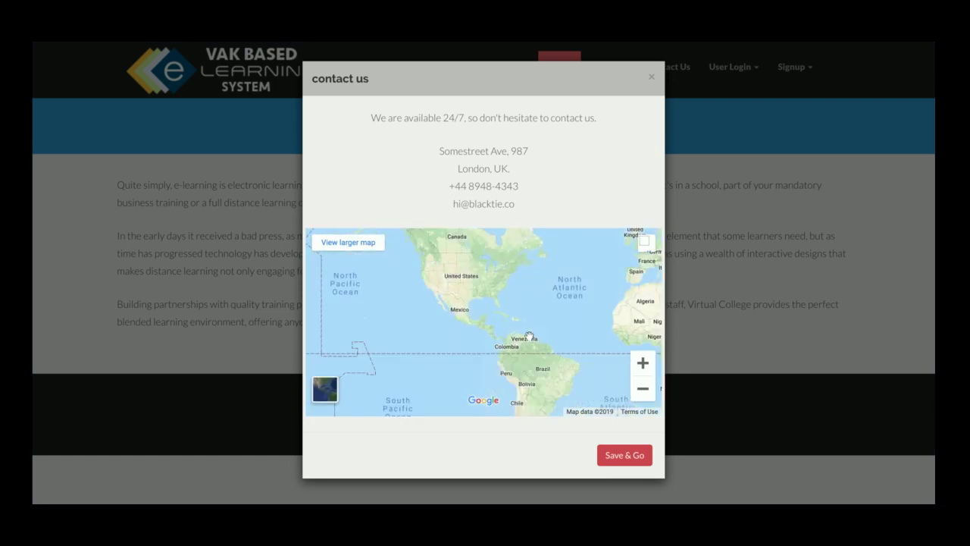
pyautogui.click(642, 363)
pyautogui.click(643, 363)
pyautogui.click(643, 363)
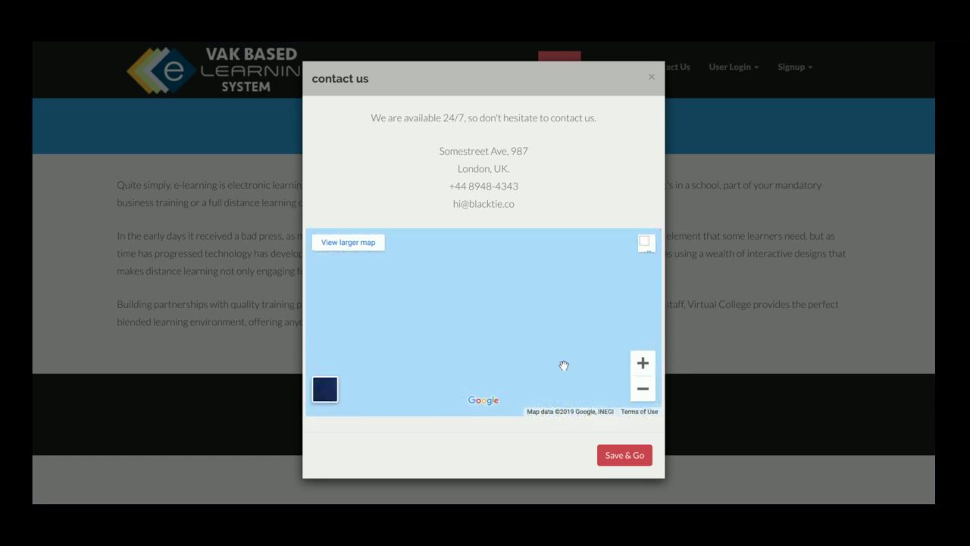
# Step: Zoom the map out to a world view, back in to the Washington/Oregon coast, then close it
pyautogui.scroll(-2, 433, 345)
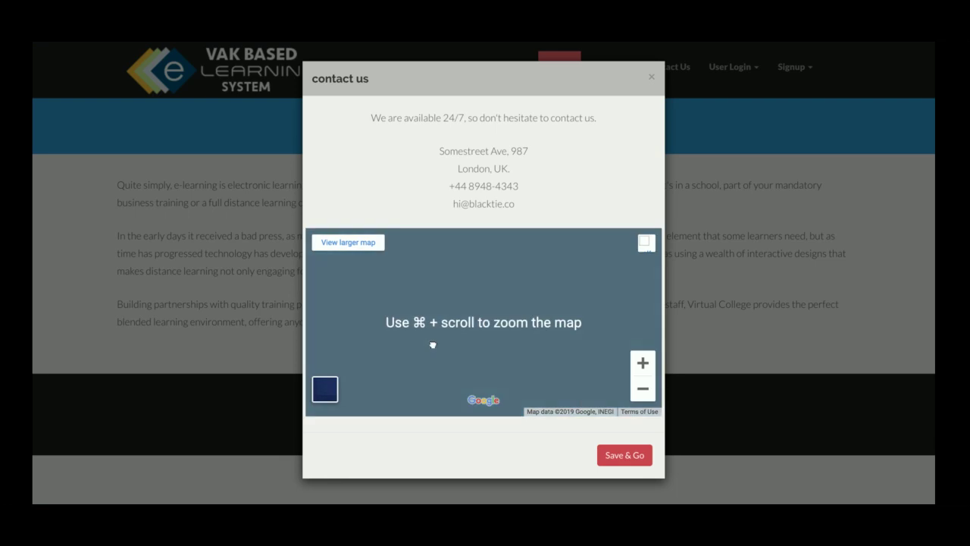
pyautogui.click(650, 391)
pyautogui.click(649, 391)
pyautogui.click(649, 391)
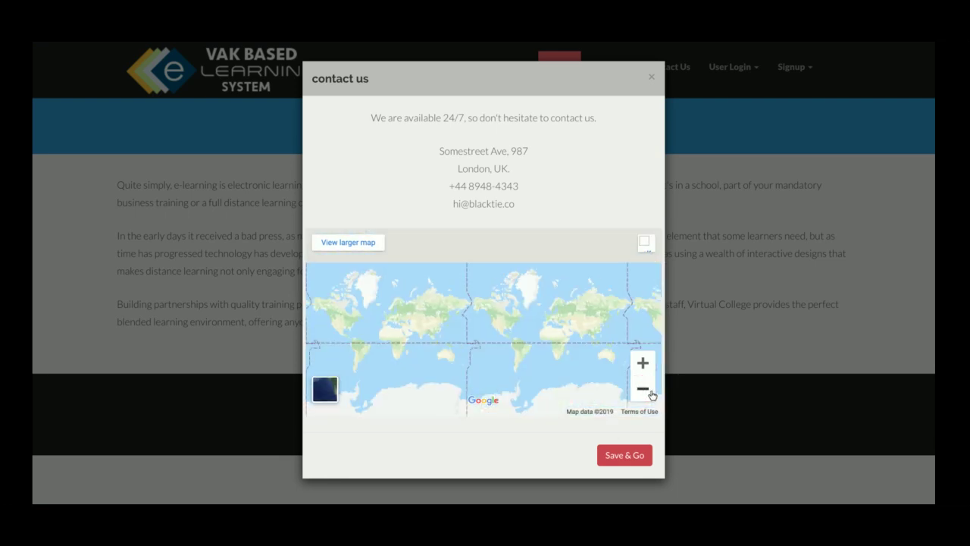
pyautogui.click(646, 365)
pyautogui.click(646, 366)
pyautogui.click(648, 367)
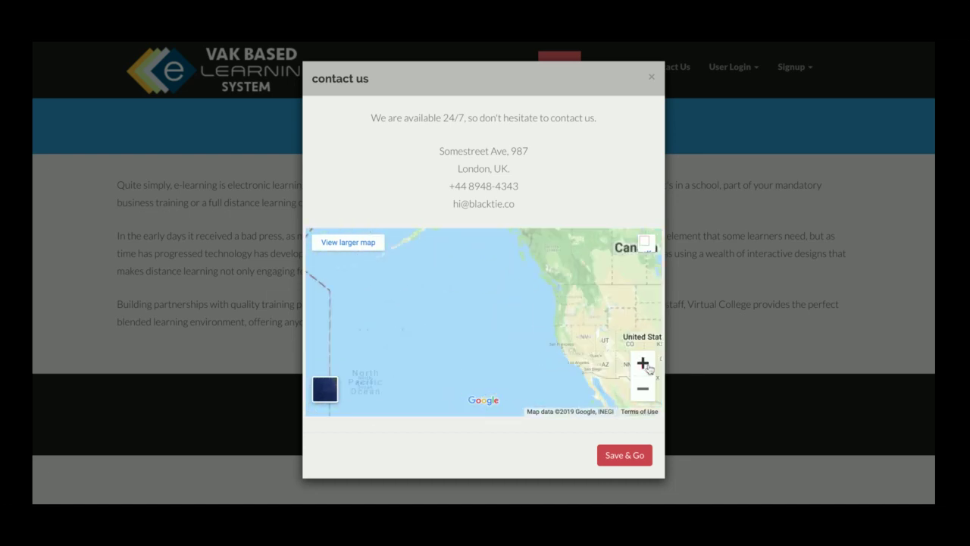
pyautogui.click(648, 368)
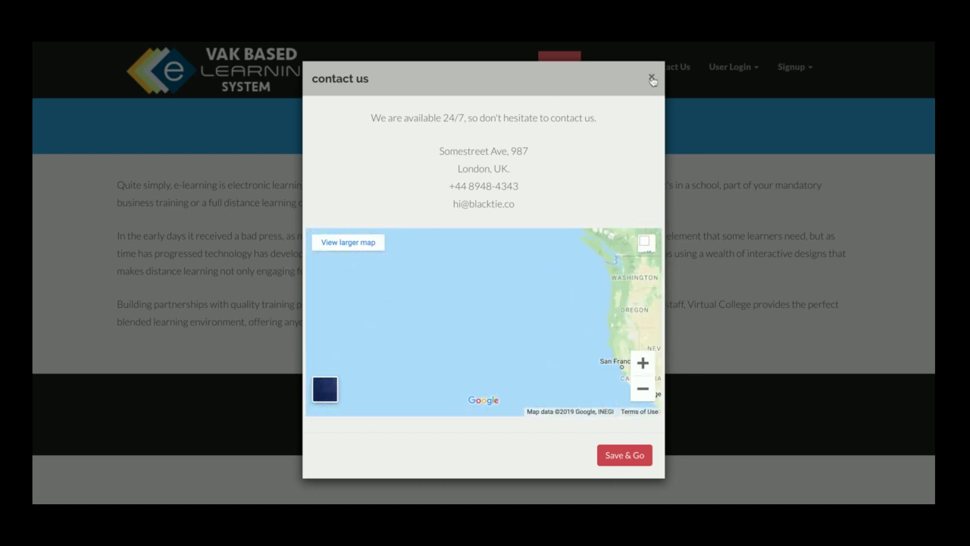
pyautogui.click(652, 79)
pyautogui.click(752, 66)
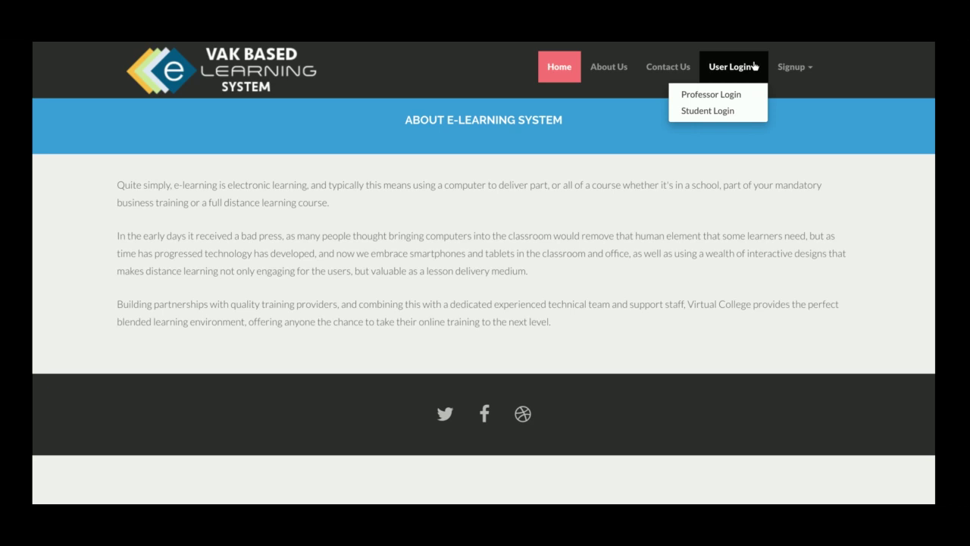
# Step: Preview and close the Professor Login and Student Login windows
pyautogui.click(711, 94)
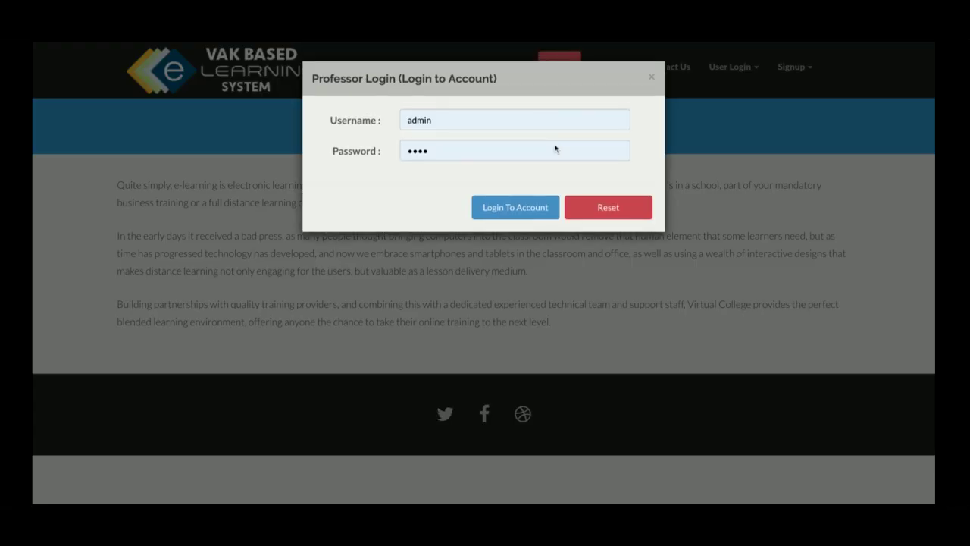
pyautogui.click(652, 79)
pyautogui.click(729, 68)
pyautogui.click(712, 108)
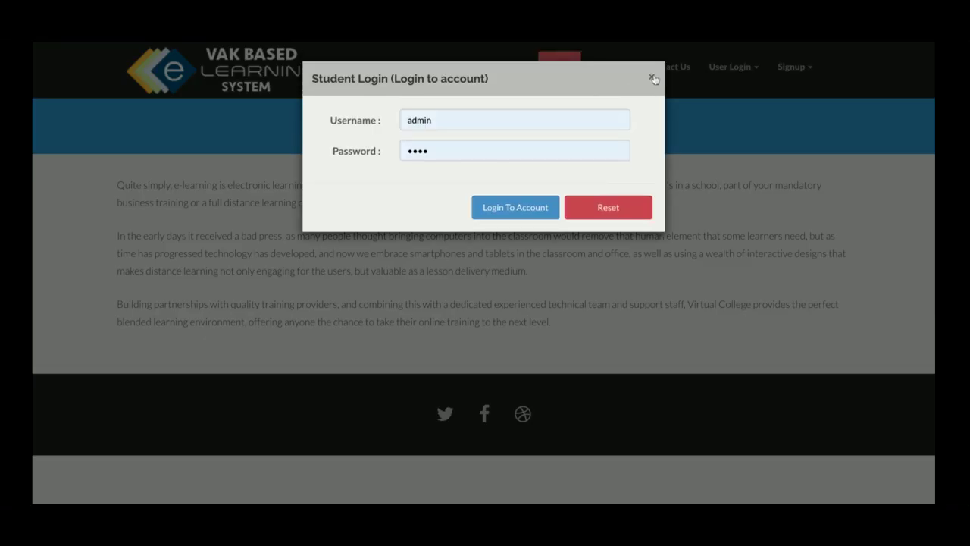
pyautogui.click(651, 78)
# Step: Open the Professor Signup form and scroll through its fields
pyautogui.click(784, 66)
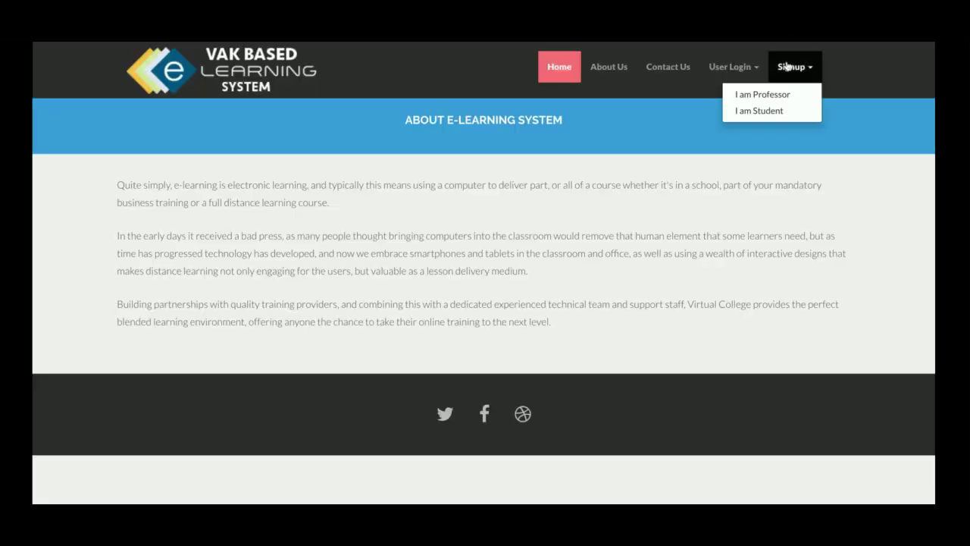
pyautogui.click(763, 106)
pyautogui.scroll(-5, 576, 260)
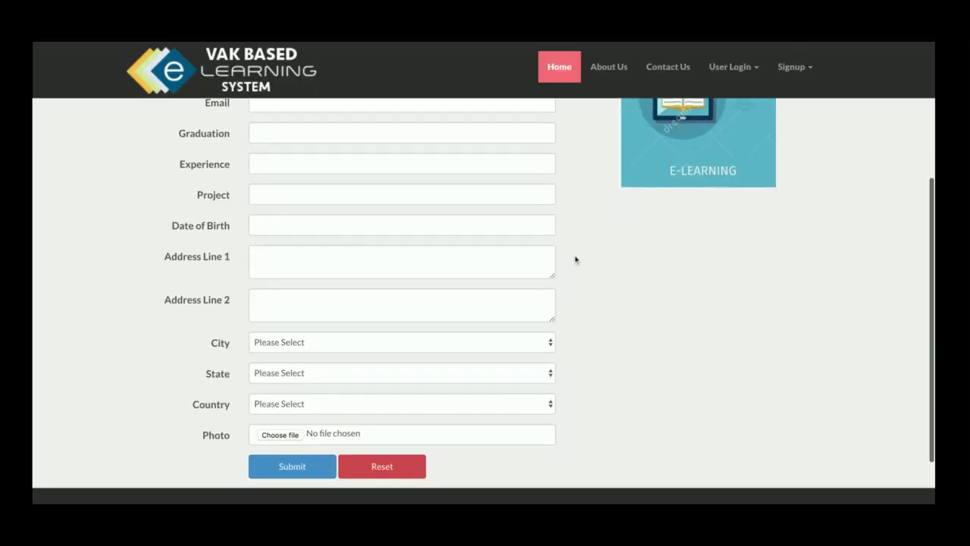
pyautogui.scroll(5, 576, 260)
pyautogui.scroll(-2, 575, 260)
pyautogui.scroll(2, 262, 257)
# Step: Open the Student Signup form and scroll through its fields
pyautogui.click(792, 67)
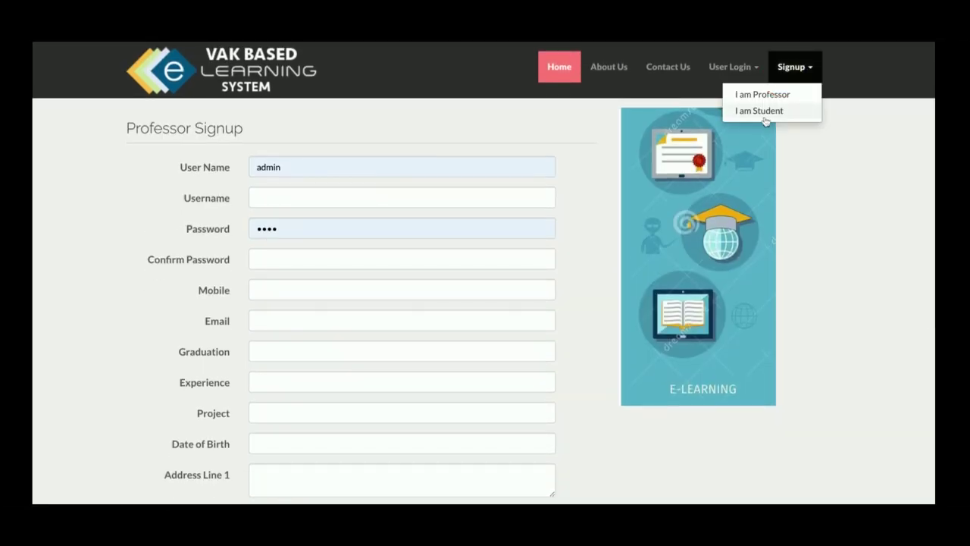
pyautogui.click(765, 118)
pyautogui.scroll(-3, 646, 221)
pyautogui.scroll(3, 646, 221)
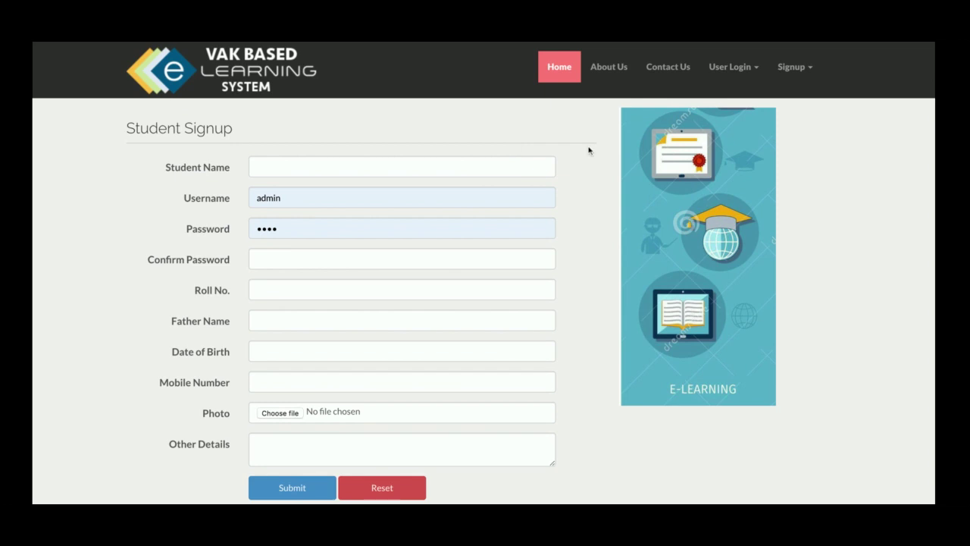
pyautogui.click(741, 67)
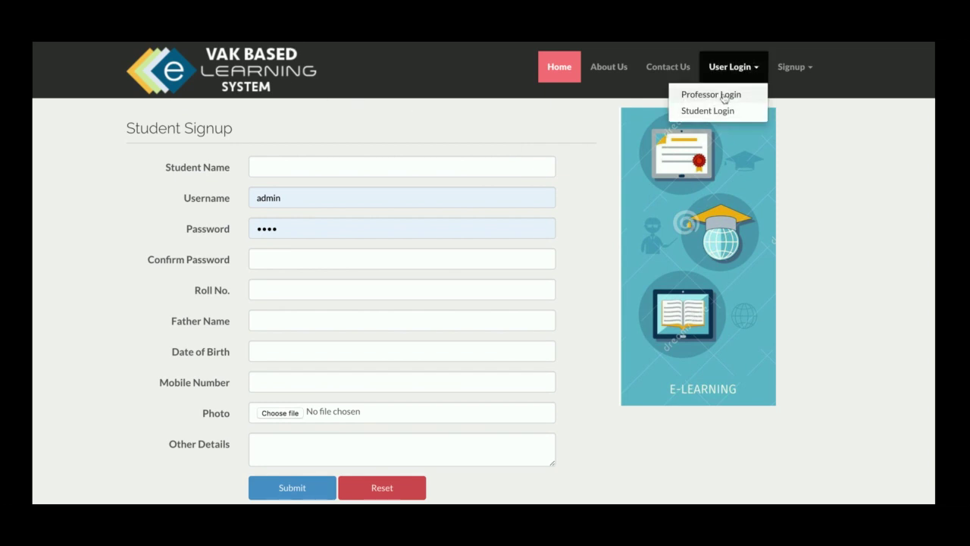
# Step: Sign in through Professor Login with the username 'teacher'
pyautogui.click(720, 95)
pyautogui.doubleClick(467, 119)
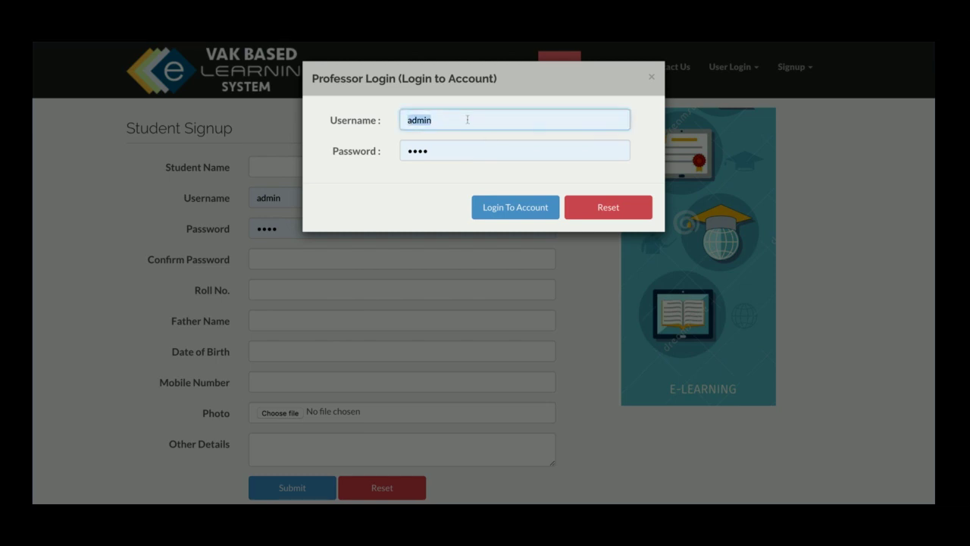
pyautogui.write('teacher')
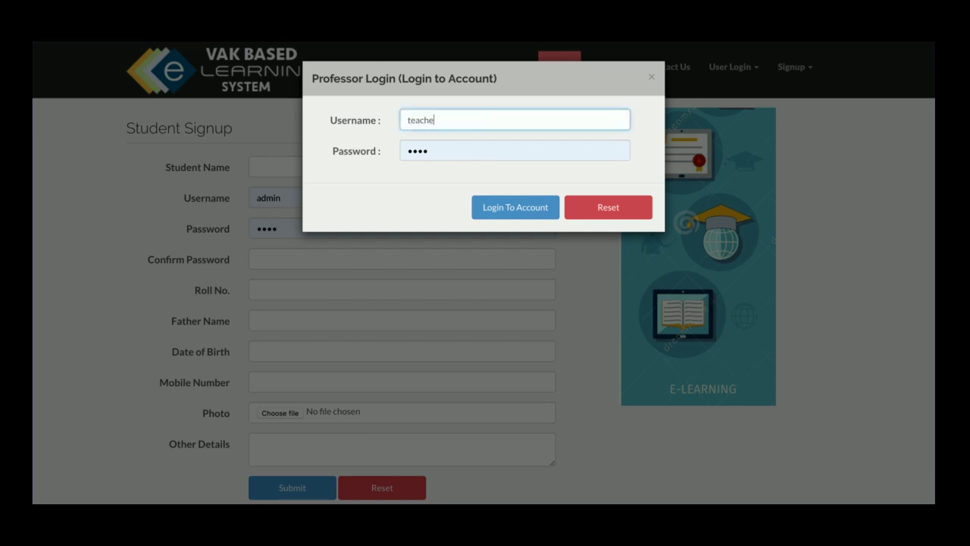
pyautogui.press('Return')
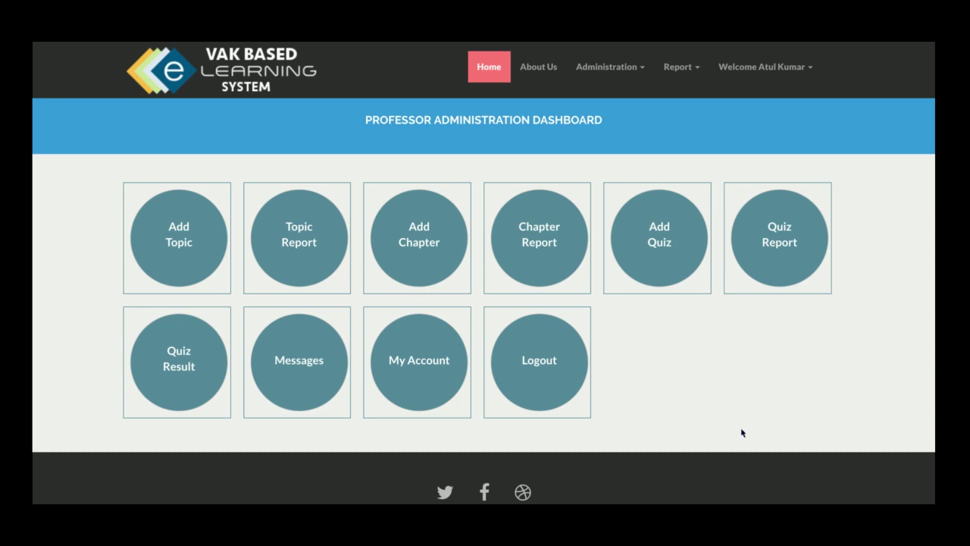
# Step: Start a new topic titled 'Python' and attach the home.png image
pyautogui.click(188, 255)
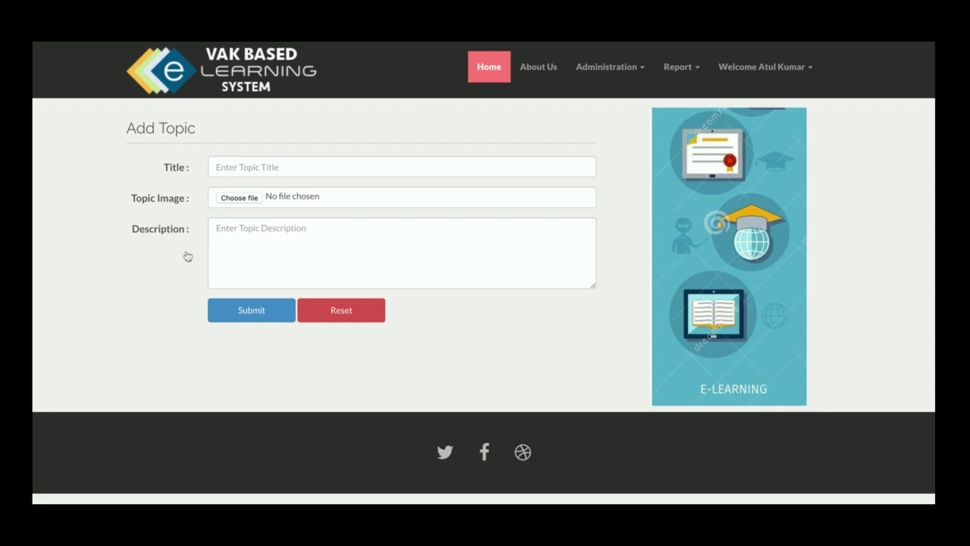
pyautogui.click(286, 162)
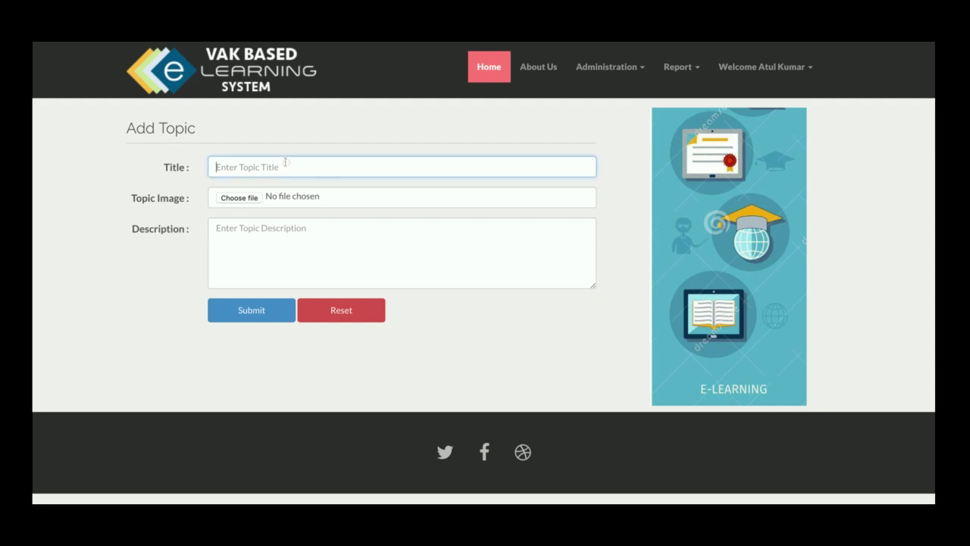
pyautogui.write('Python')
pyautogui.click(244, 204)
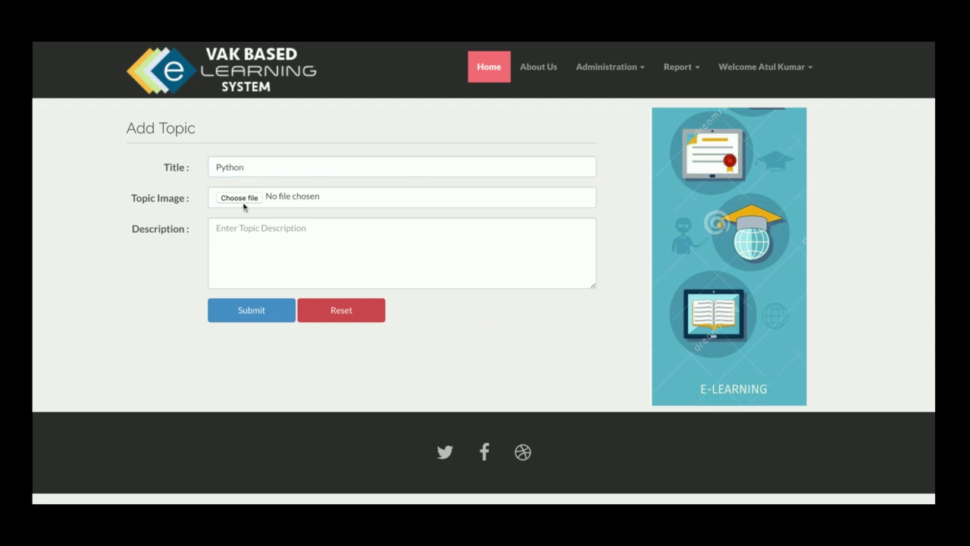
# Step: Give the topic the description 'This is python' and submit it
pyautogui.click(280, 250)
pyautogui.write('This is pythion')
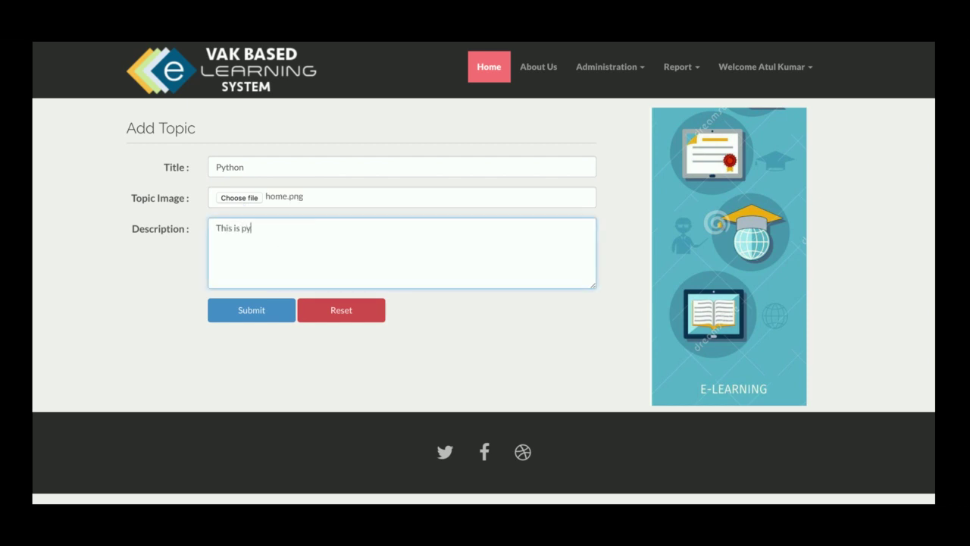
pyautogui.press('BackSpace')
pyautogui.press('BackSpace')
pyautogui.press('BackSpace')
pyautogui.write('on')
pyautogui.click(252, 310)
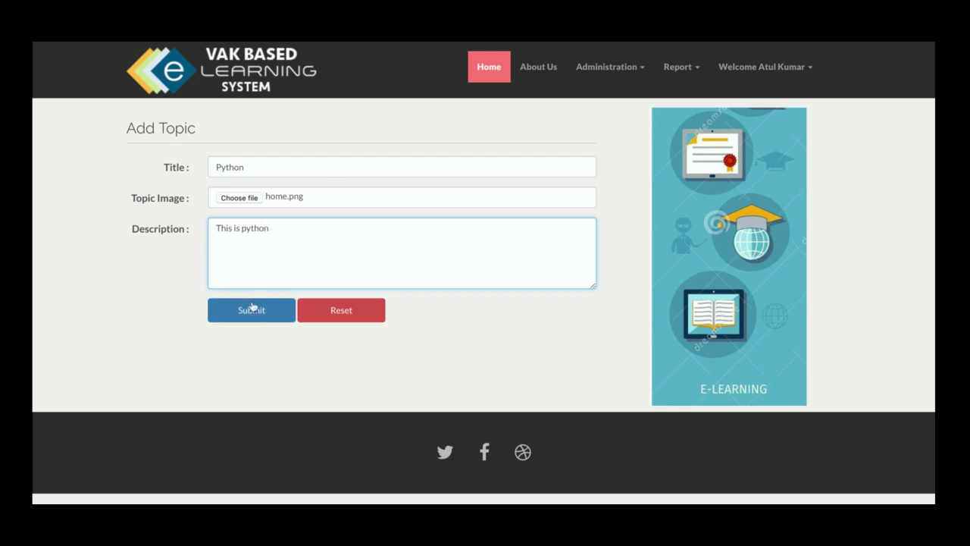
pyautogui.scroll(-1, 254, 306)
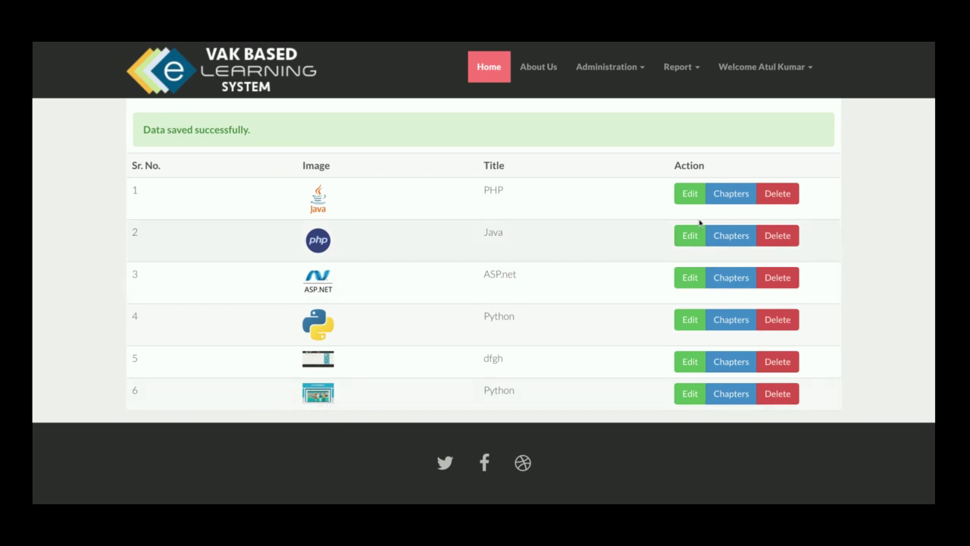
# Step: Check the Python topic's edit form and empty chapter list, then open Add Chapter
pyautogui.click(684, 393)
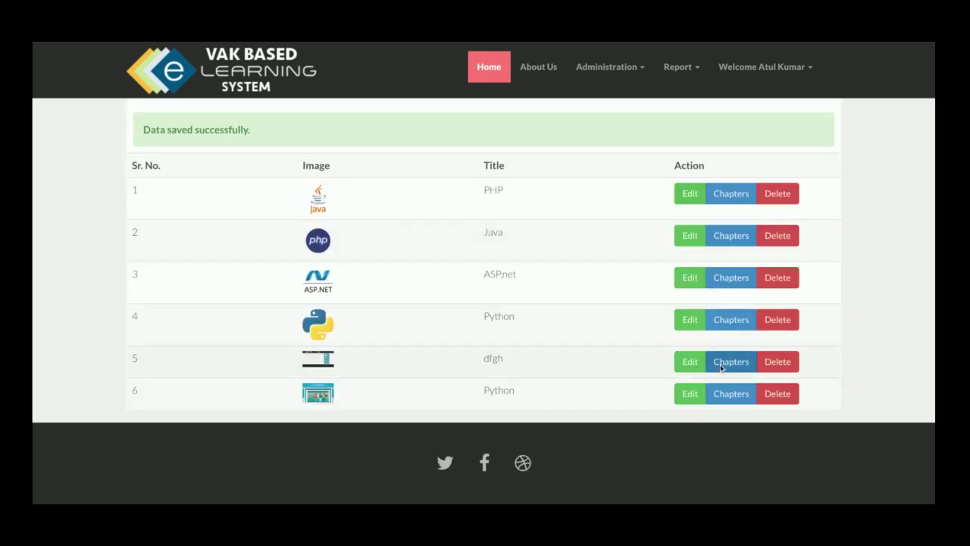
pyautogui.click(729, 393)
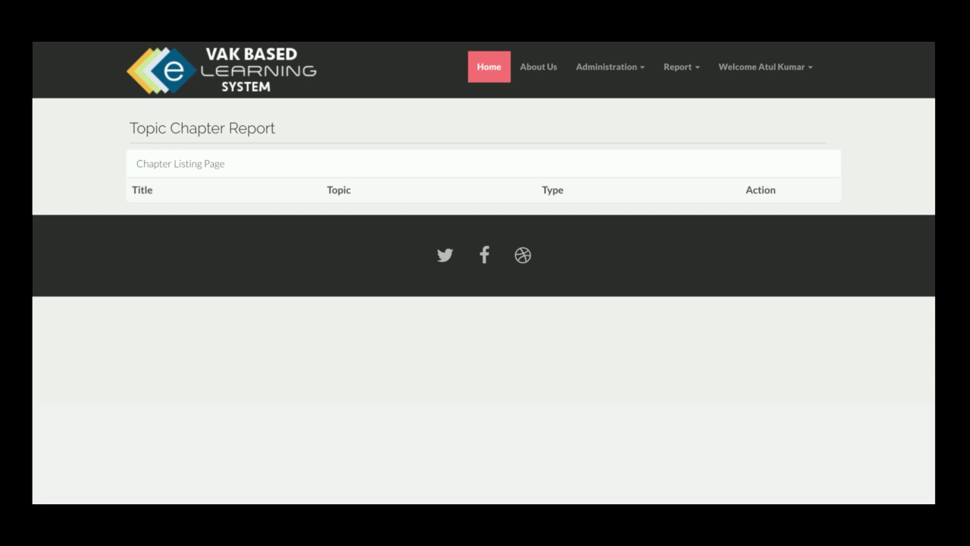
pyautogui.click(43, 45)
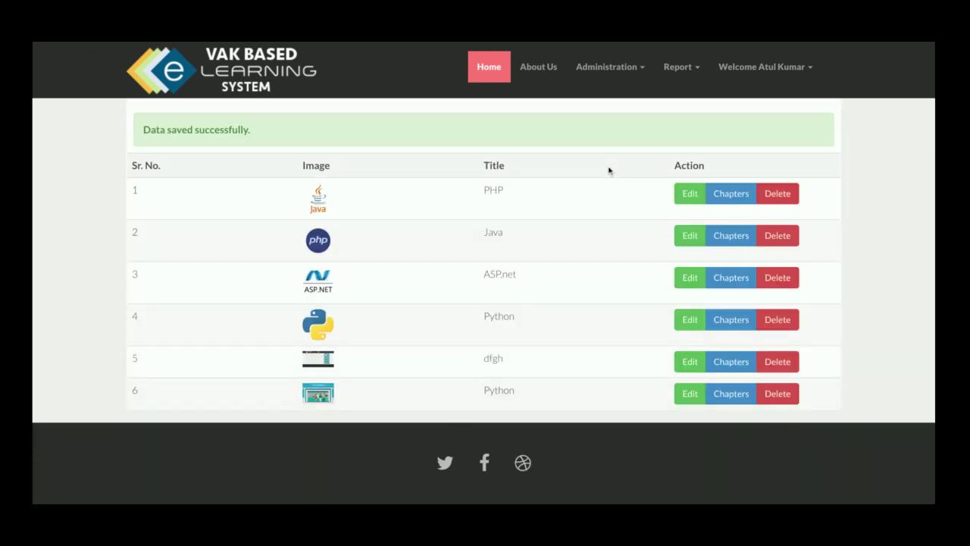
pyautogui.click(642, 72)
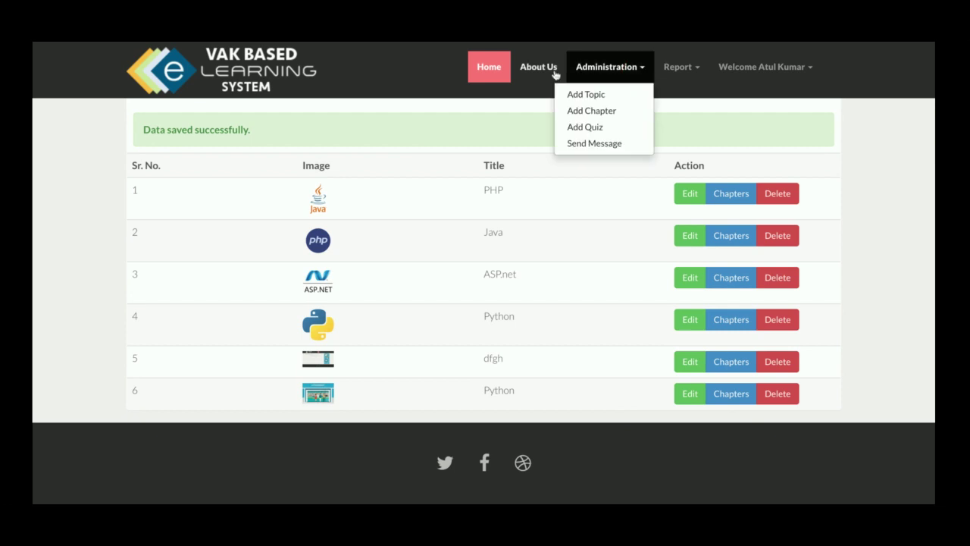
pyautogui.click(592, 119)
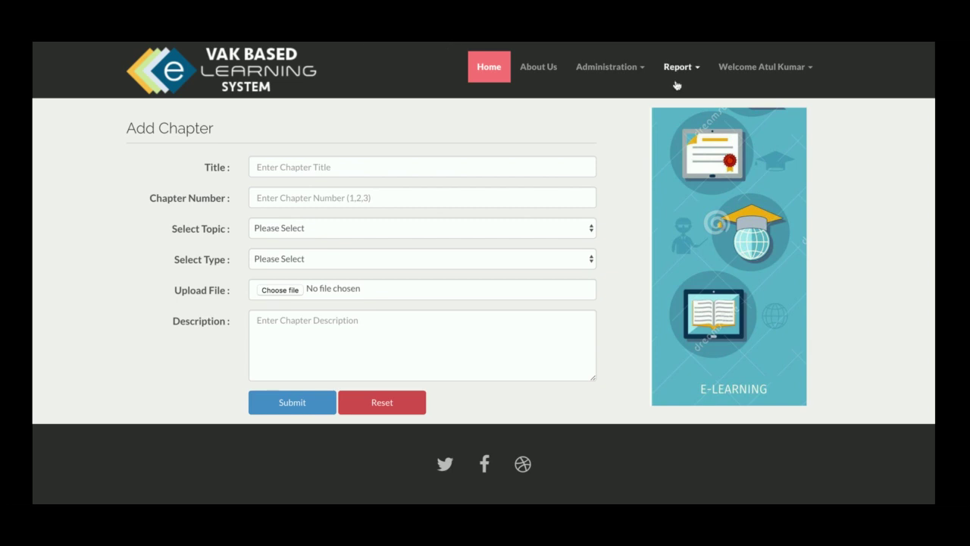
# Step: Open the Add Topic and Add Chapter forms from the Administration menu
pyautogui.click(610, 72)
pyautogui.click(580, 95)
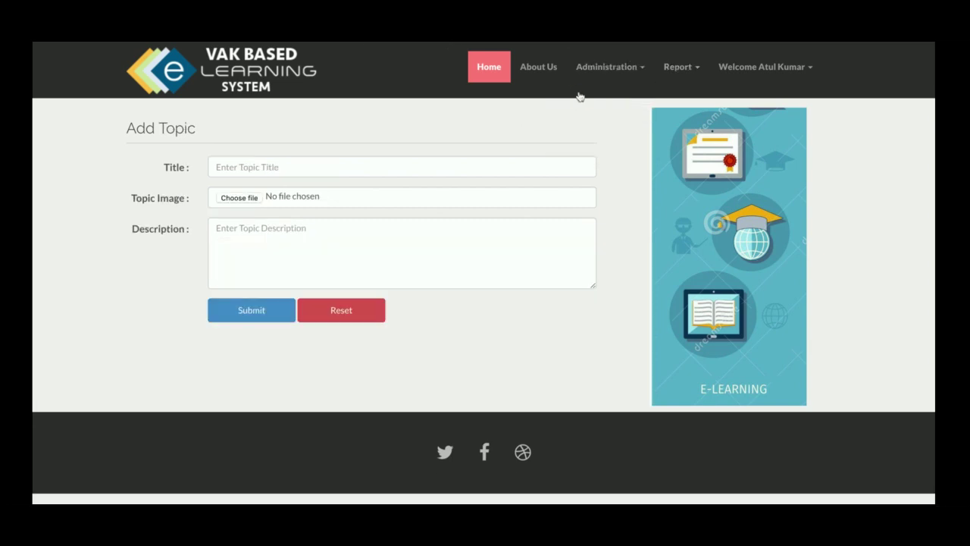
pyautogui.click(595, 73)
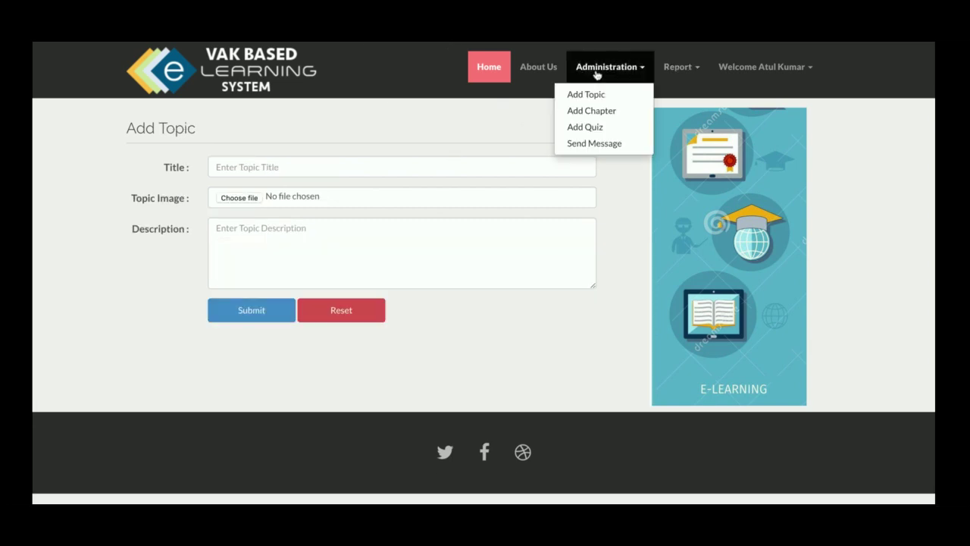
pyautogui.click(592, 110)
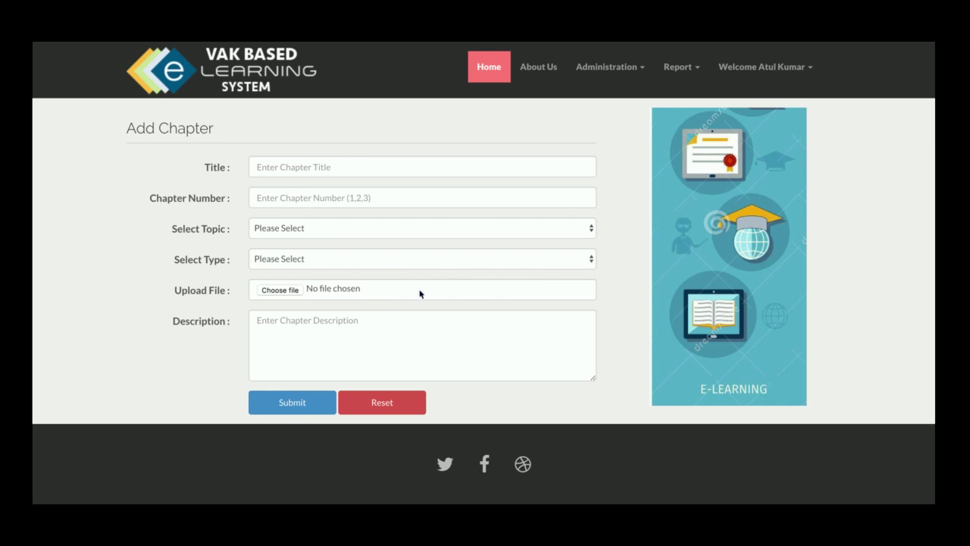
# Step: Look over the Add Quiz form, then bring up the Send Message form
pyautogui.click(619, 76)
pyautogui.click(602, 128)
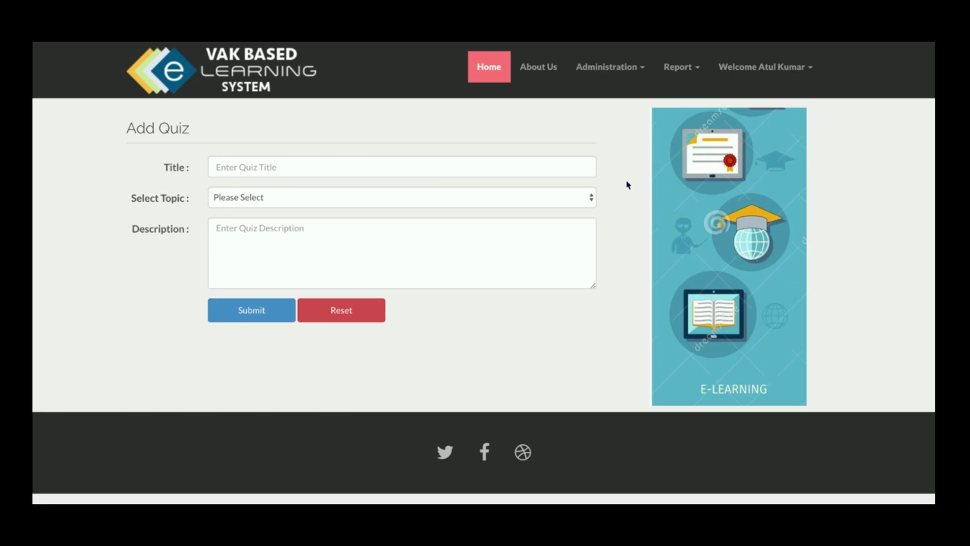
pyautogui.click(622, 67)
pyautogui.click(585, 143)
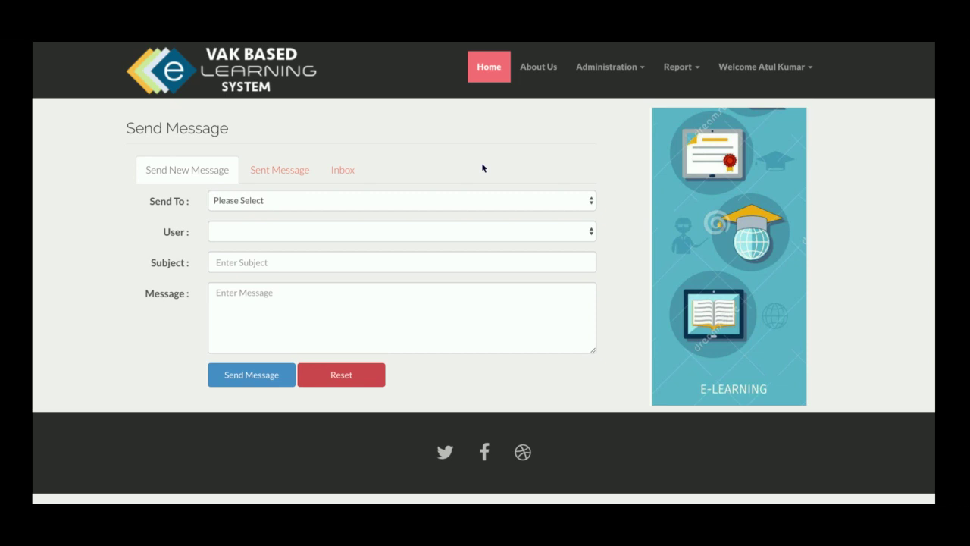
# Step: Switch the Send To recipient type between Teacher, Student, and back to Teacher
pyautogui.click(371, 200)
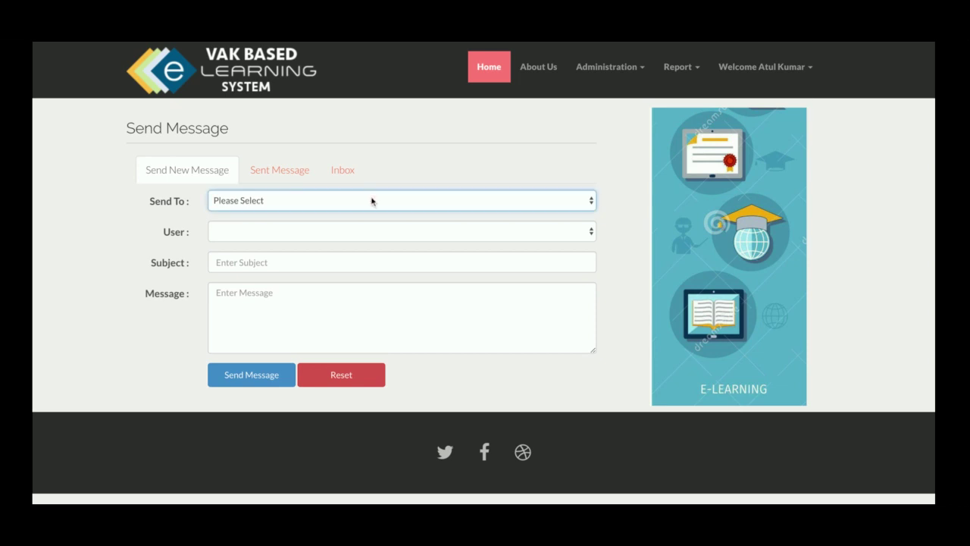
pyautogui.click(307, 217)
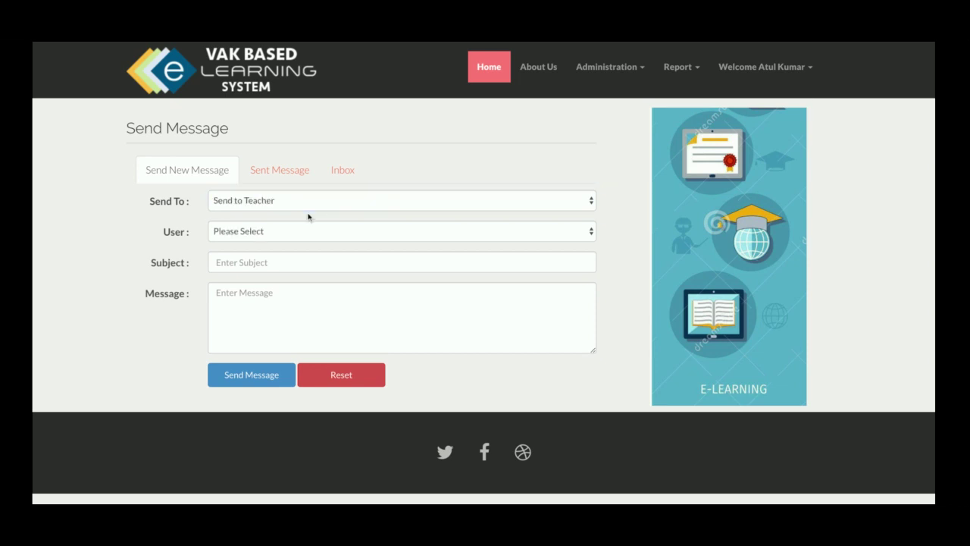
pyautogui.click(402, 200)
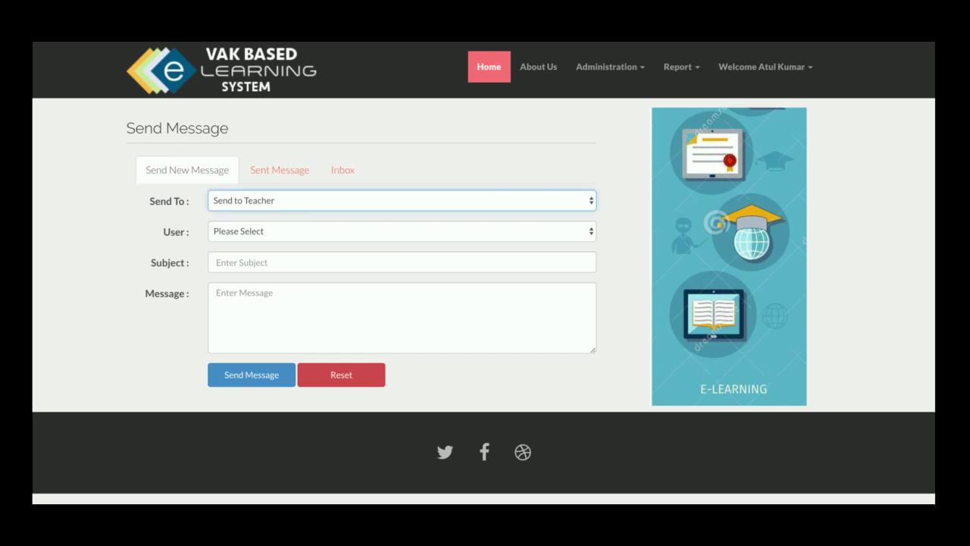
pyautogui.click(312, 210)
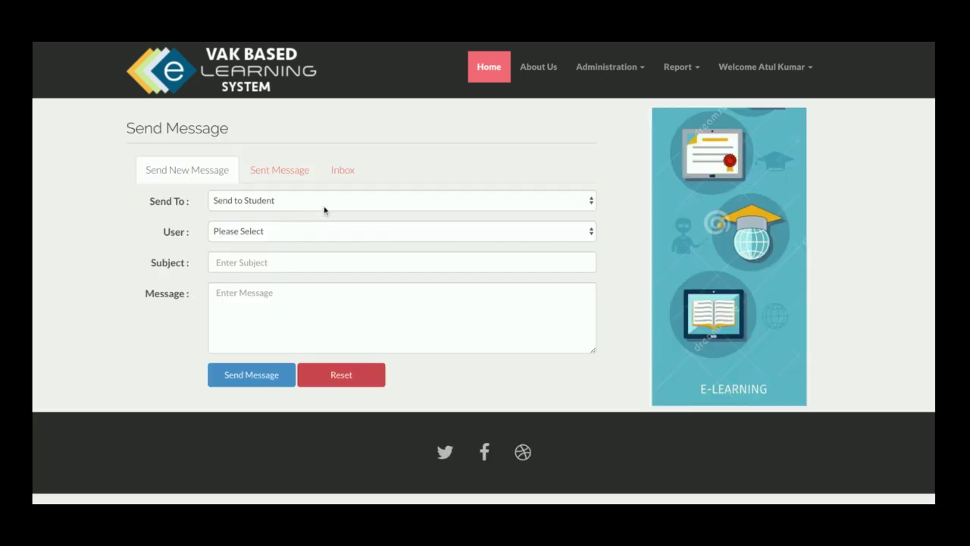
pyautogui.click(290, 235)
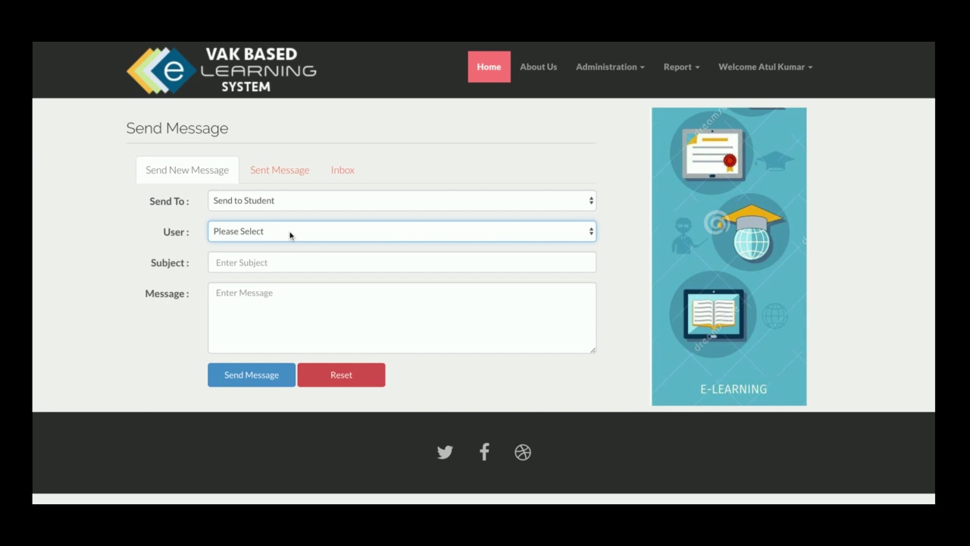
pyautogui.click(307, 206)
pyautogui.click(290, 199)
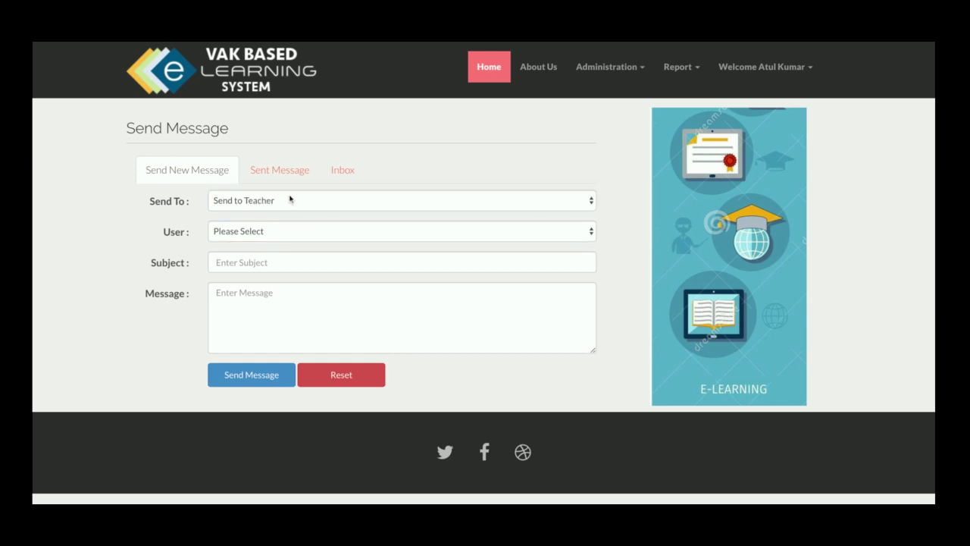
pyautogui.click(277, 239)
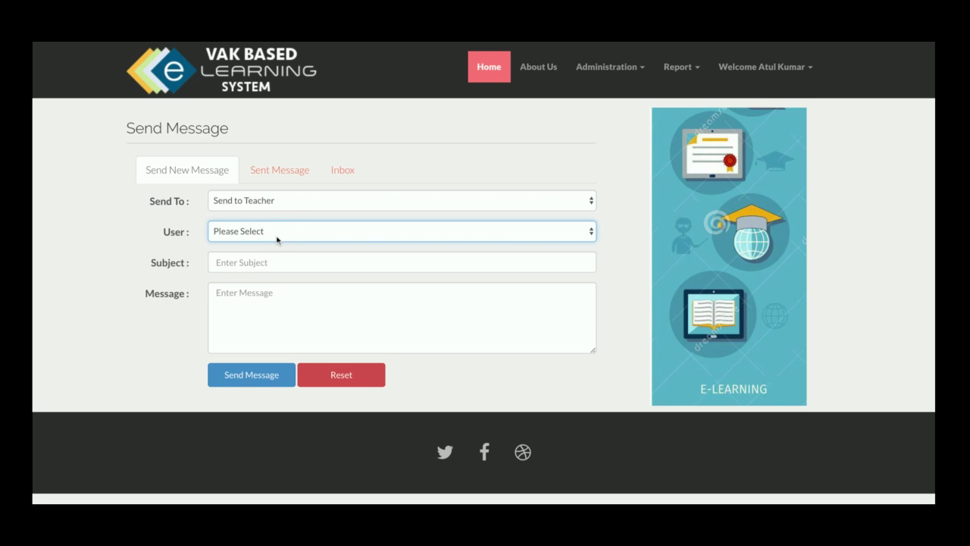
# Step: Review Sent Messages and the Inbox, read one received message, then reopen Send Message
pyautogui.click(275, 167)
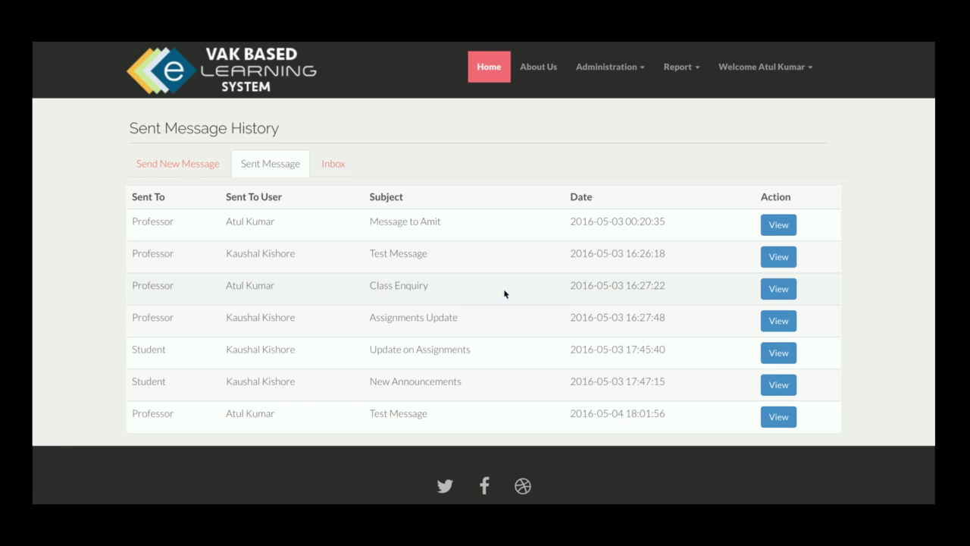
pyautogui.click(341, 171)
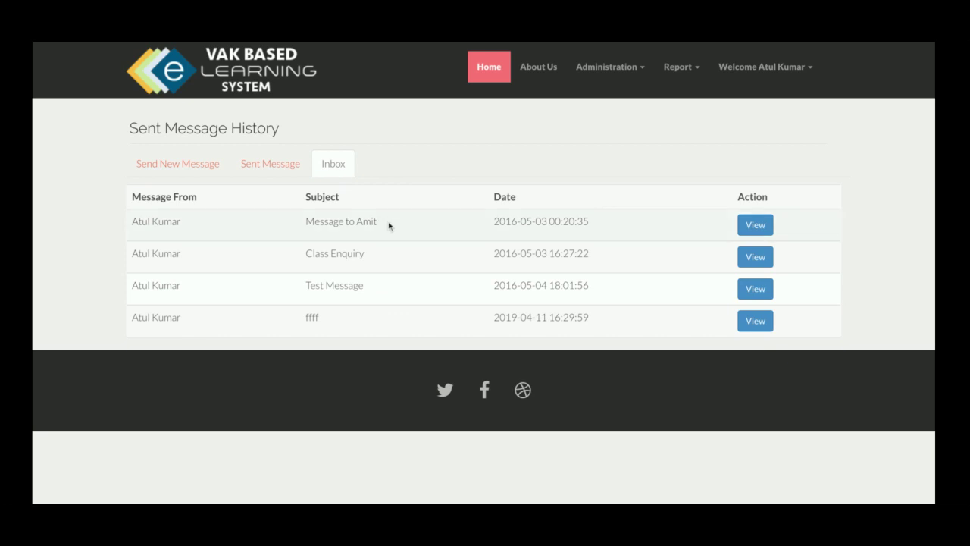
pyautogui.click(758, 223)
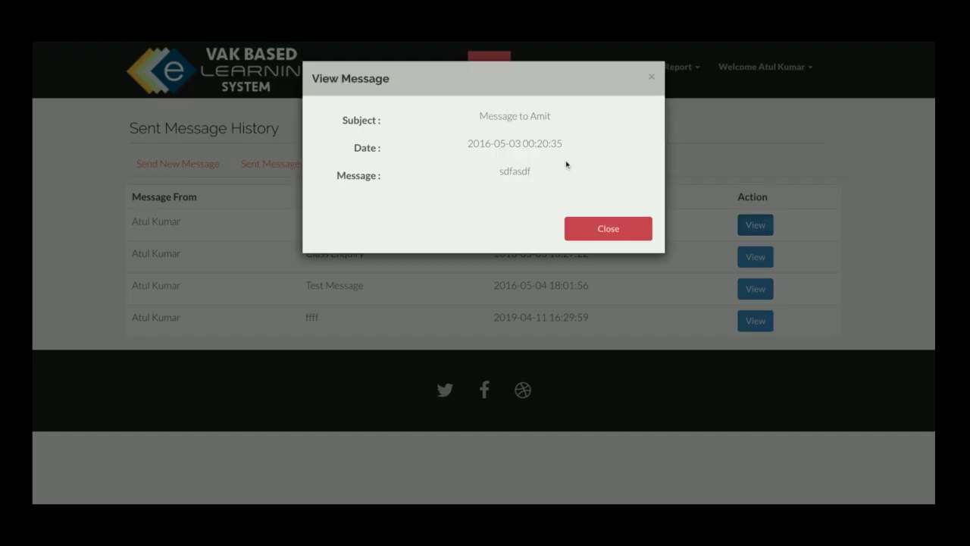
pyautogui.click(595, 227)
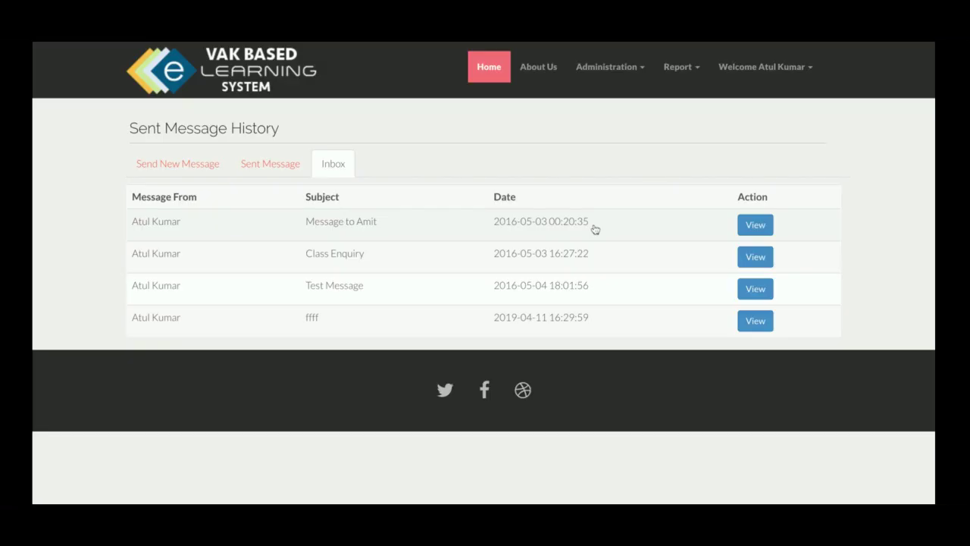
pyautogui.click(624, 79)
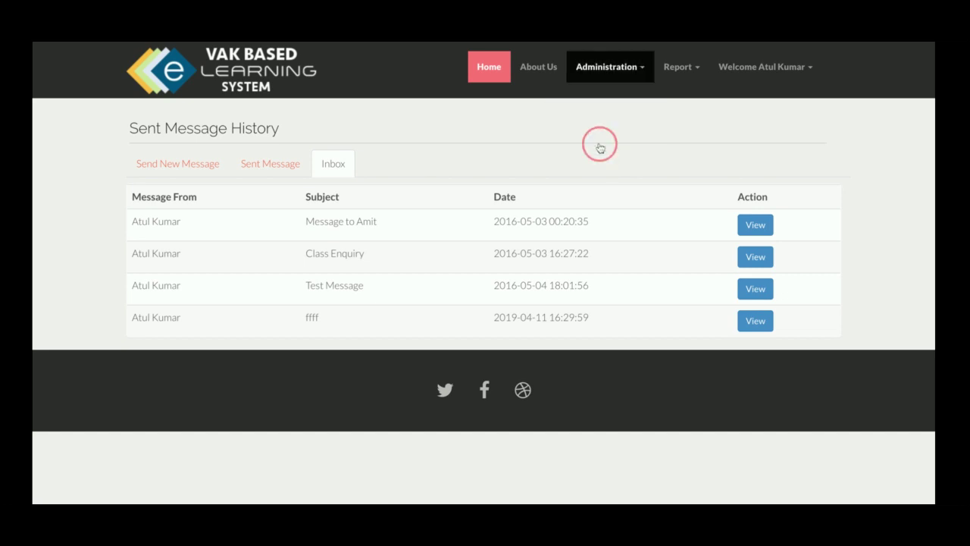
pyautogui.click(597, 144)
pyautogui.click(684, 67)
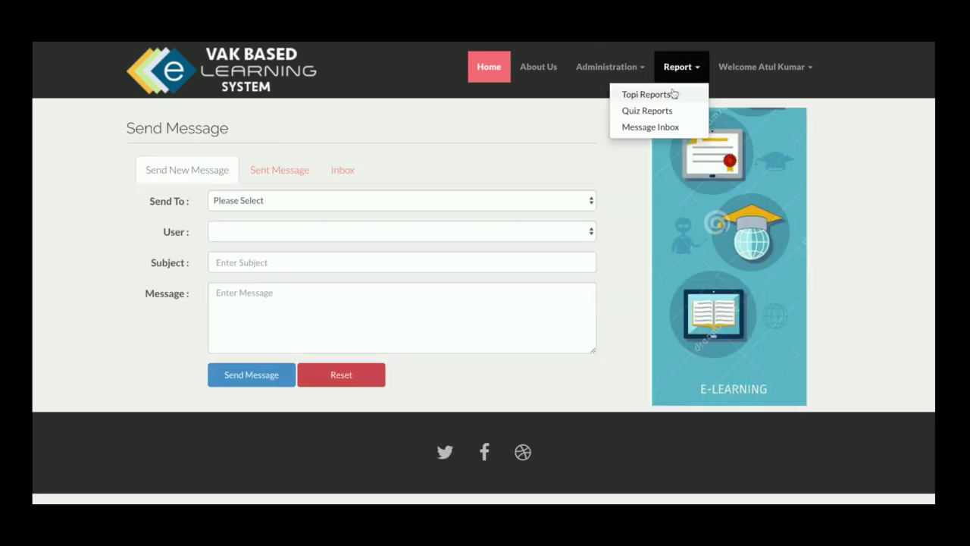
# Step: Delete the sixth topic, the duplicate Python, from the Topic Report
pyautogui.click(674, 94)
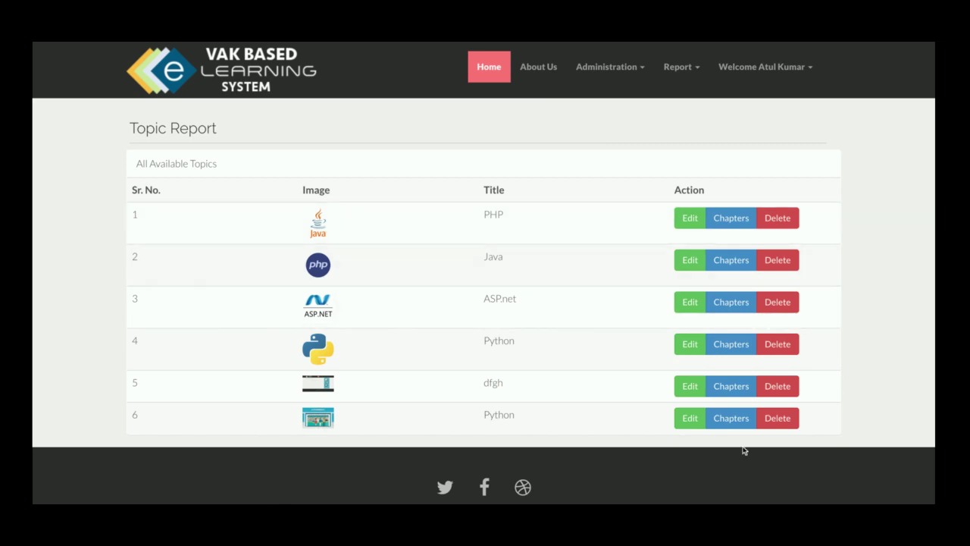
pyautogui.click(774, 418)
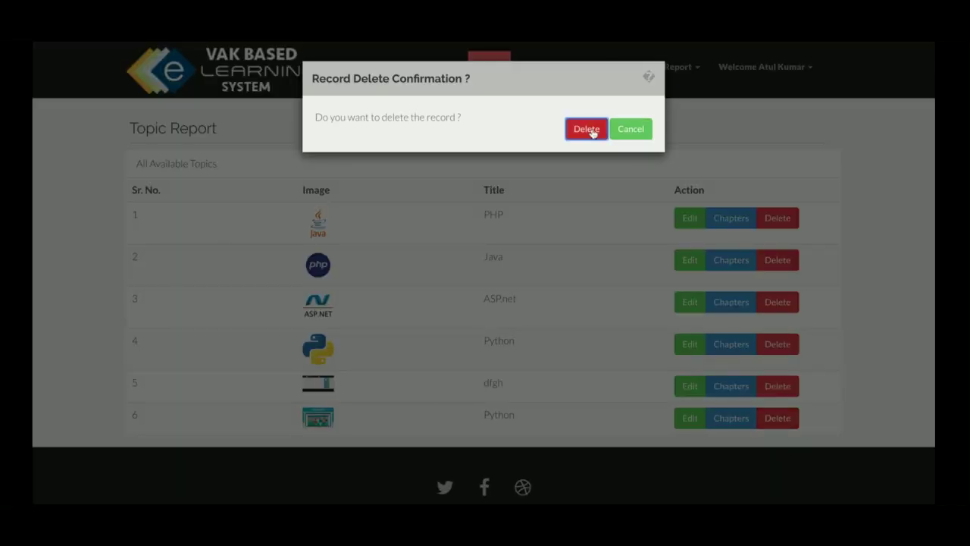
pyautogui.click(593, 133)
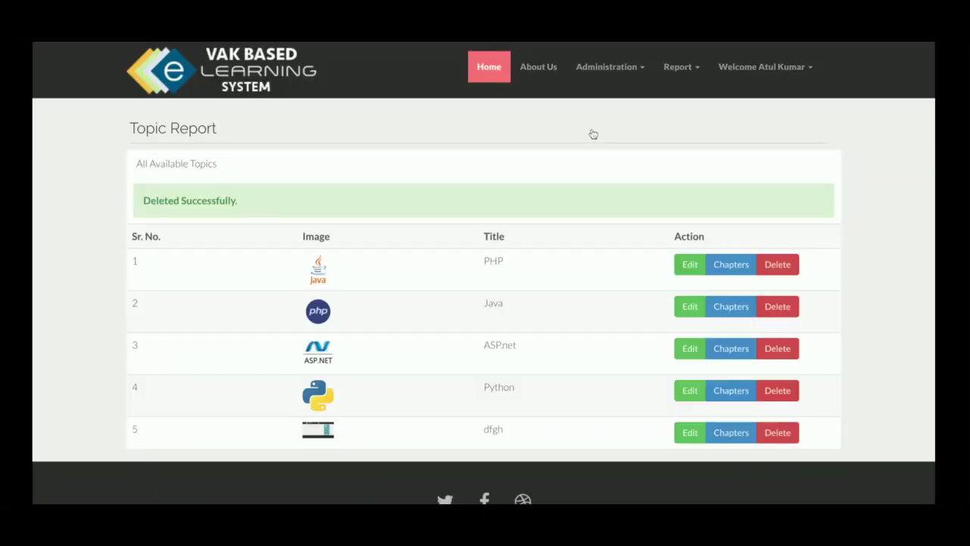
# Step: List the PHP topic's three chapters (Video, Audio, Text) and try editing one
pyautogui.click(731, 270)
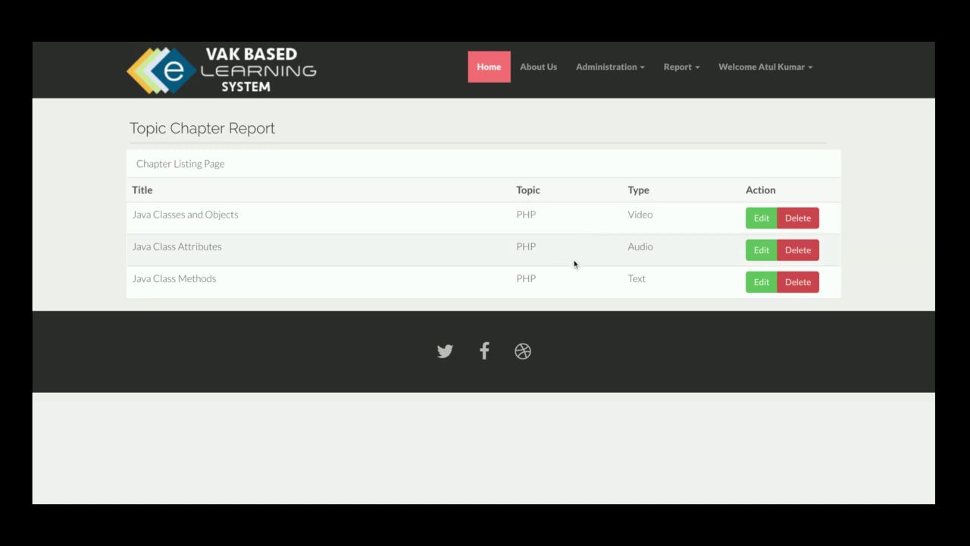
pyautogui.click(751, 219)
pyautogui.click(684, 79)
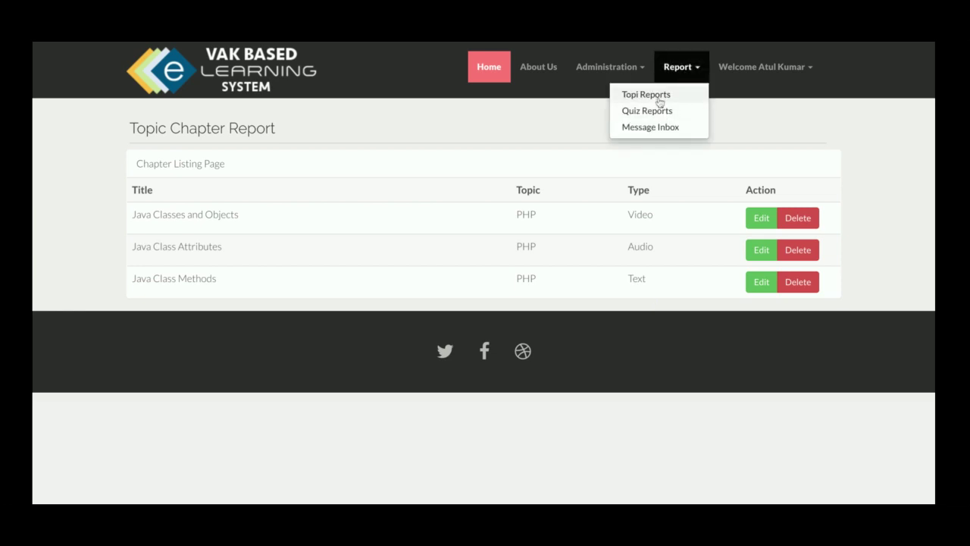
# Step: Revisit the first topic's chapters, then open the Quiz Report and highlight both quiz titles
pyautogui.click(659, 98)
pyautogui.click(728, 221)
pyautogui.click(677, 70)
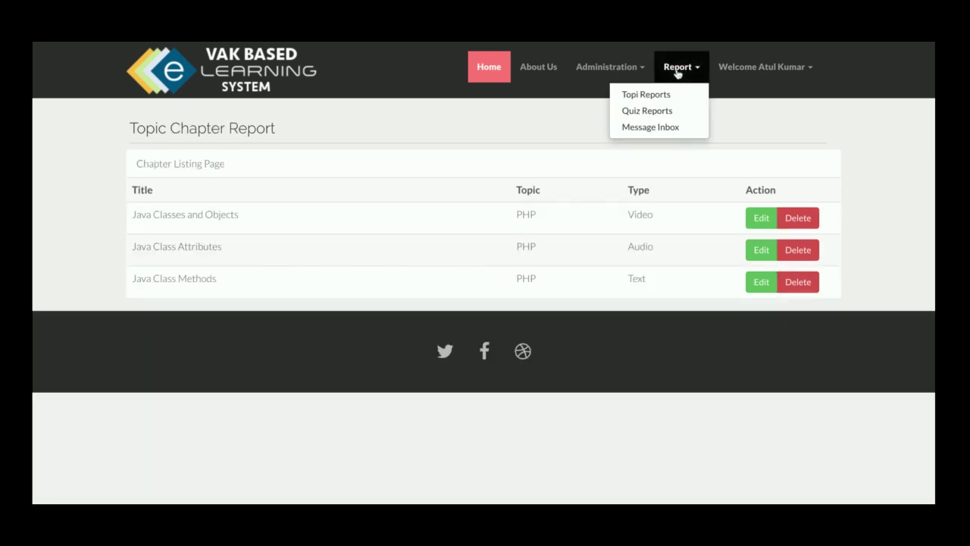
pyautogui.click(666, 112)
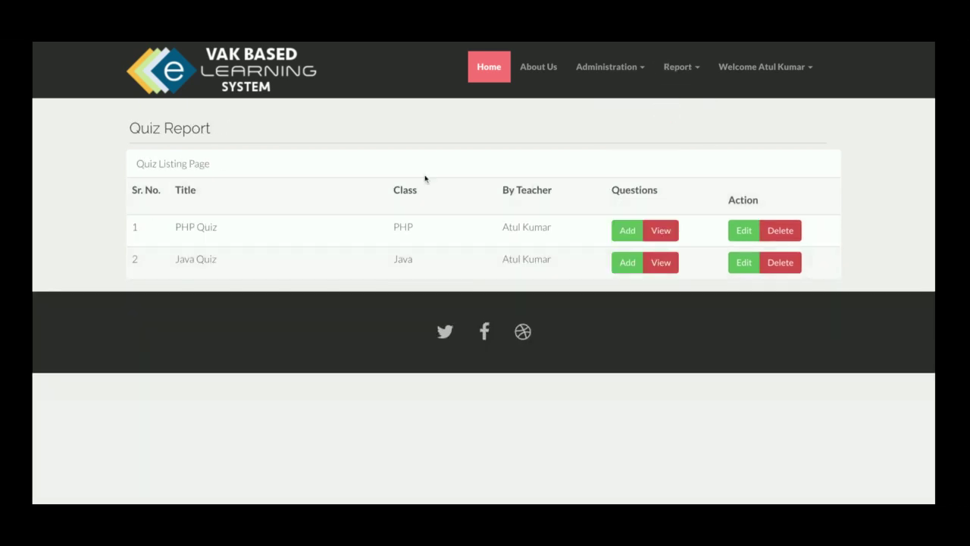
pyautogui.moveTo(175, 226); pyautogui.dragTo(218, 228)
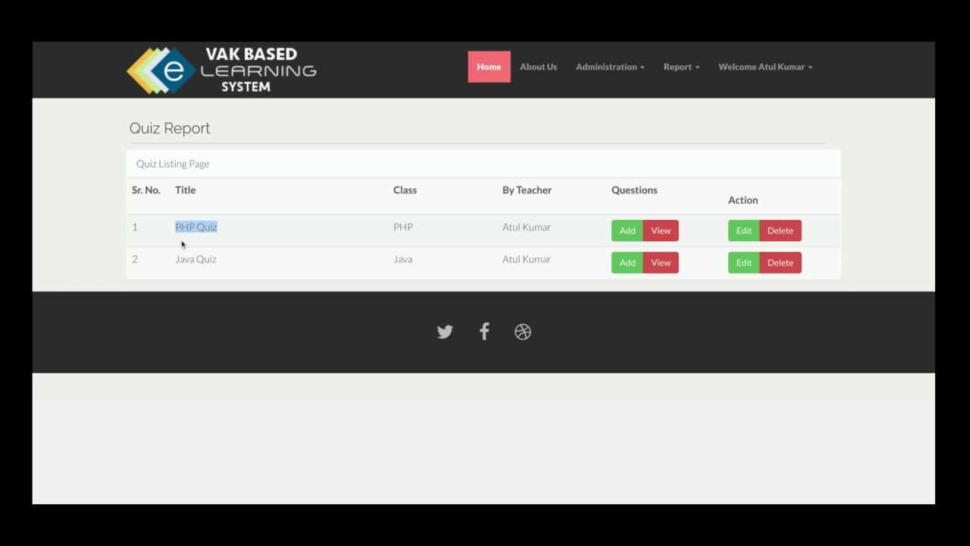
pyautogui.moveTo(175, 258); pyautogui.dragTo(218, 259)
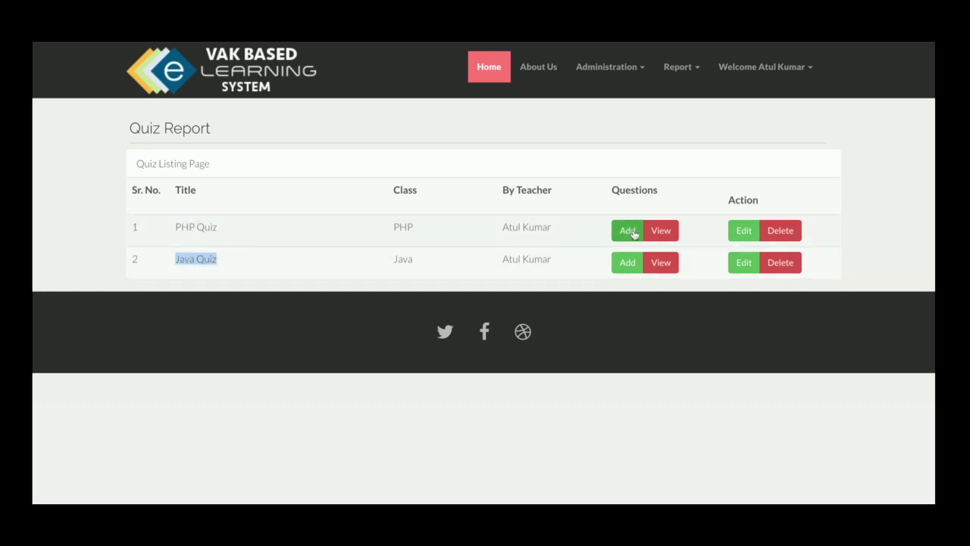
# Step: View the PHP Quiz questions, then open Java Quiz question 1 for editing without saving
pyautogui.click(662, 234)
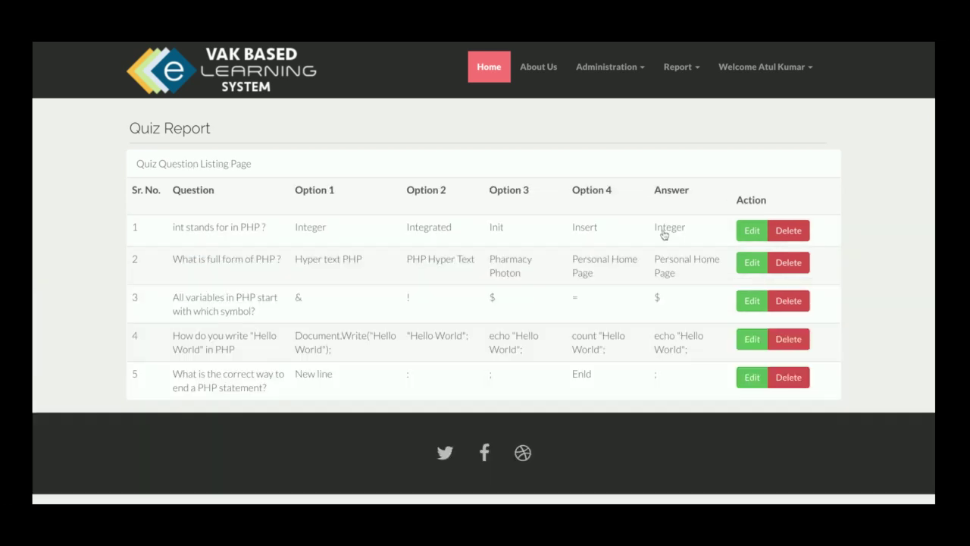
pyautogui.click(71, 44)
pyautogui.click(666, 260)
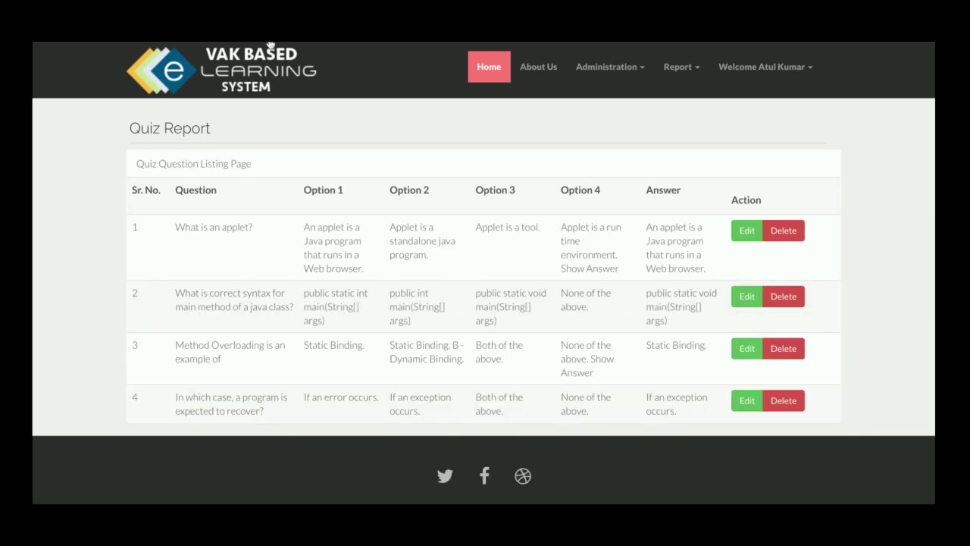
pyautogui.click(742, 231)
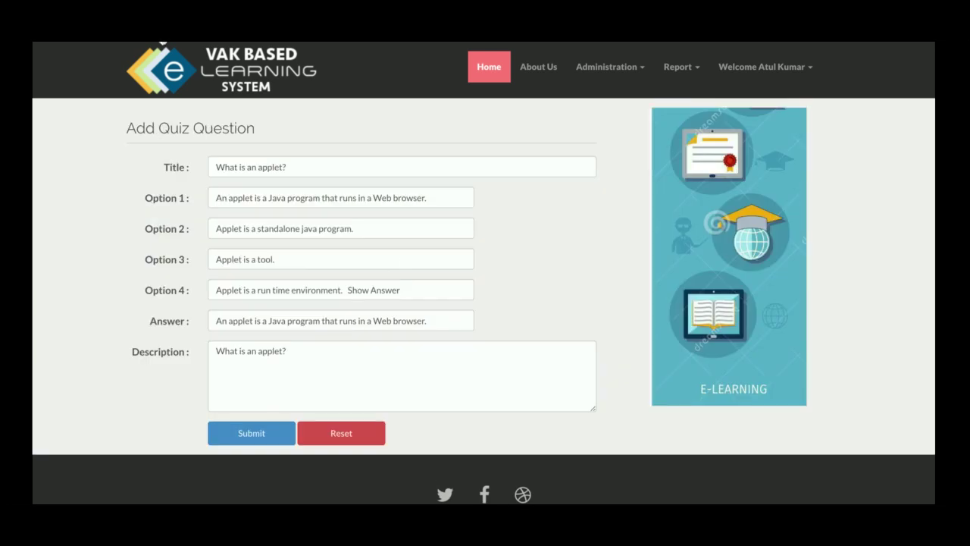
pyautogui.hotkey('alt', 'Left')
pyautogui.hotkey('alt', 'Left')
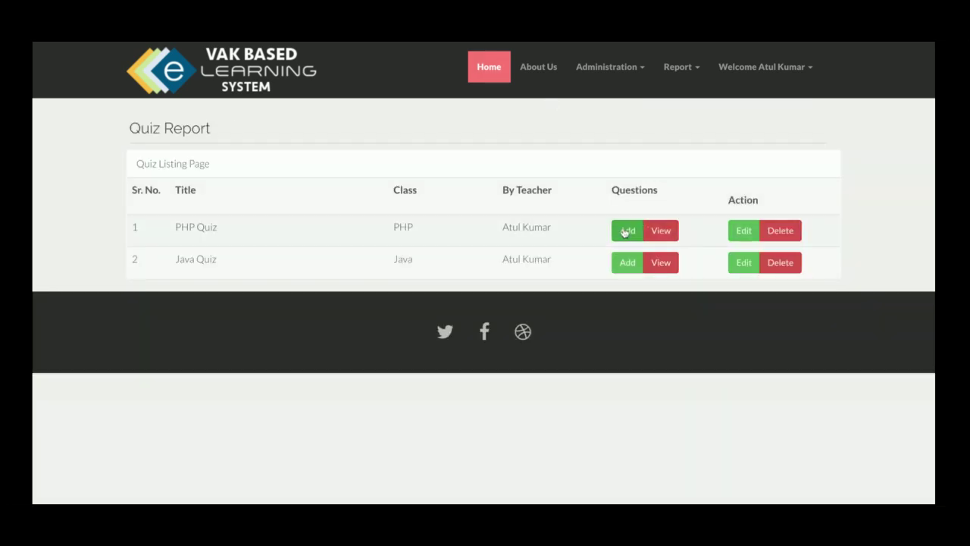
# Step: Open the PHP Quiz add-question form and leave it unsaved
pyautogui.click(623, 232)
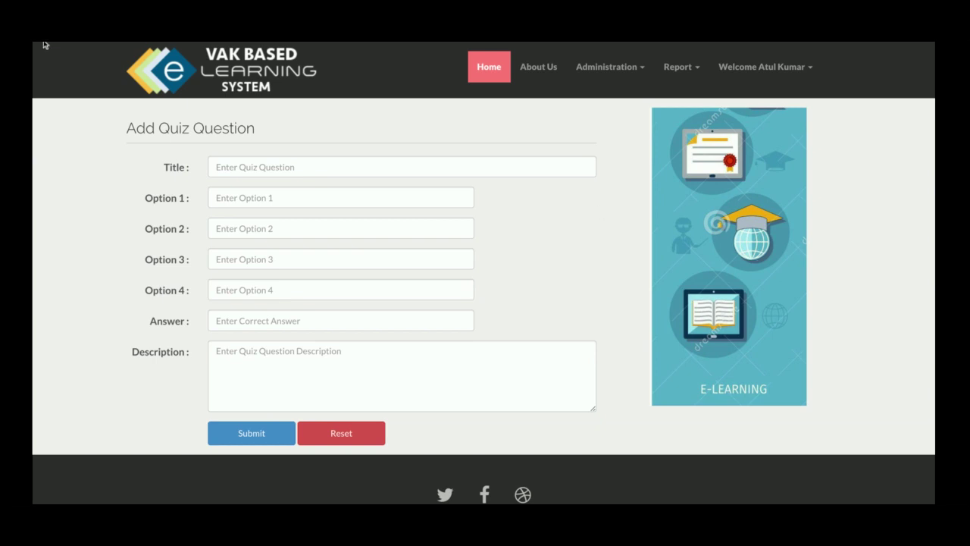
pyautogui.hotkey('alt', 'Left')
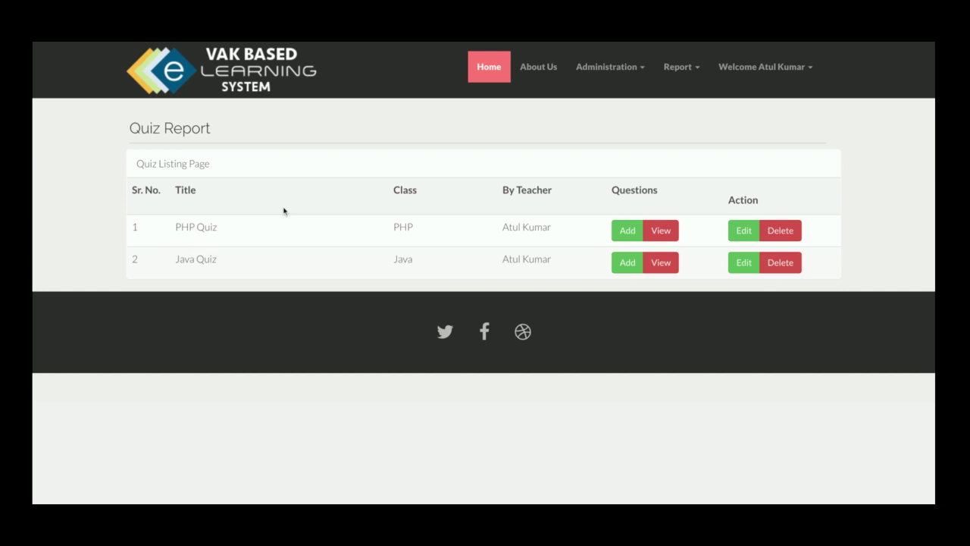
pyautogui.click(678, 65)
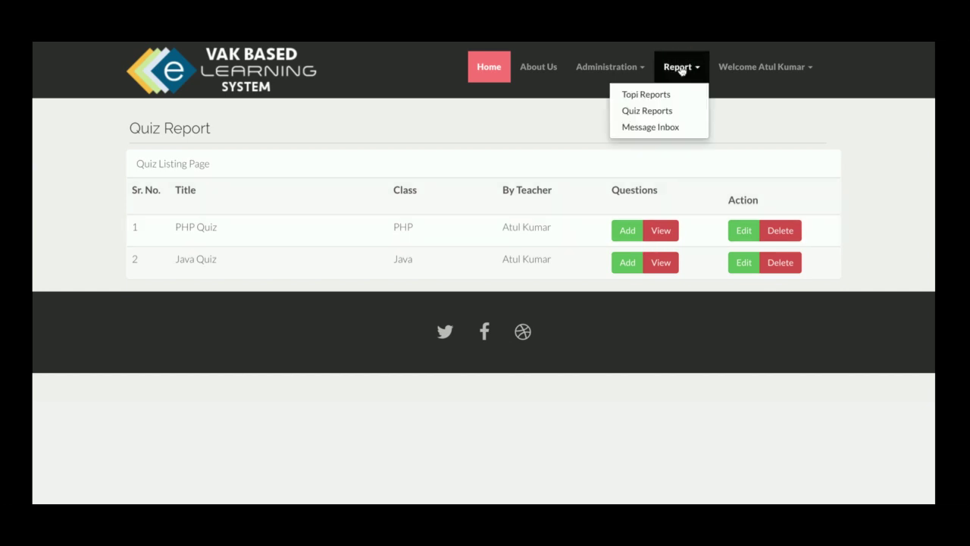
# Step: Review the four received messages in the Message Inbox, then return to the home page
pyautogui.click(671, 112)
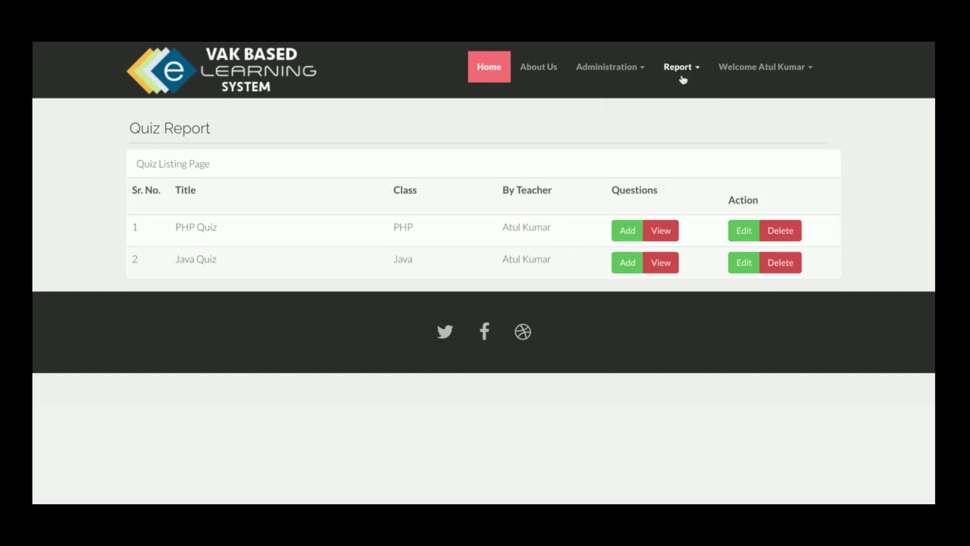
pyautogui.click(679, 75)
pyautogui.click(665, 127)
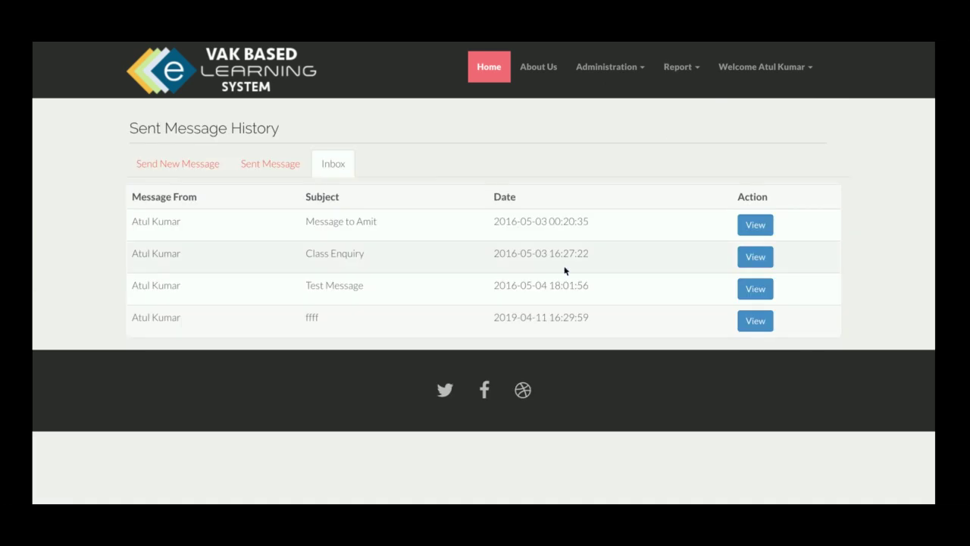
pyautogui.click(771, 79)
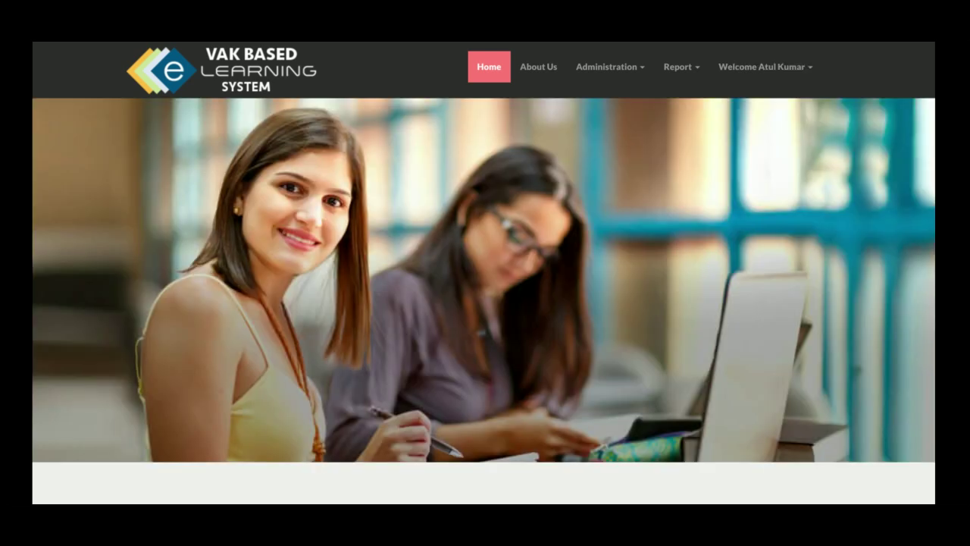
# Step: Review the professor's prefilled account profile under My Account, then log out of the professor account
pyautogui.click(790, 73)
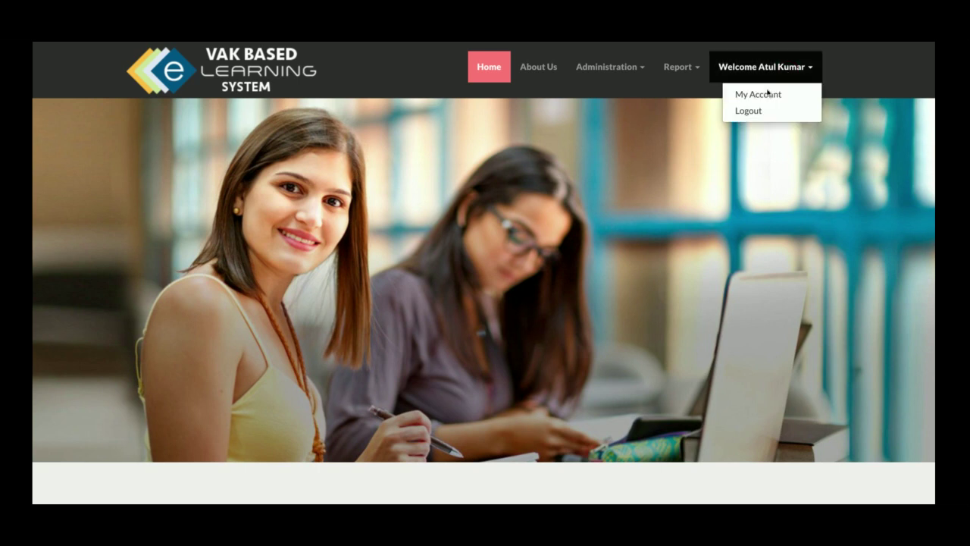
pyautogui.click(749, 112)
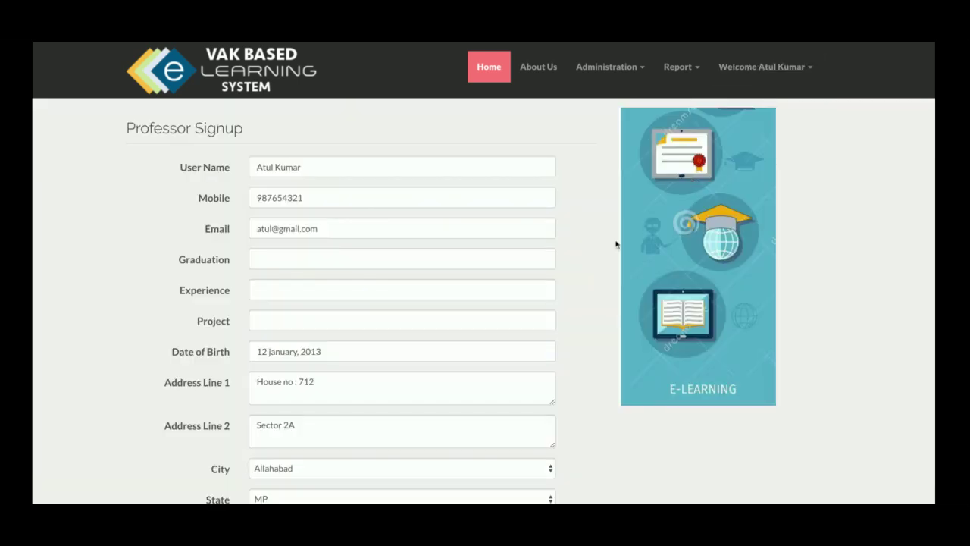
pyautogui.scroll(-3, 616, 245)
pyautogui.scroll(3, 617, 245)
pyautogui.click(774, 69)
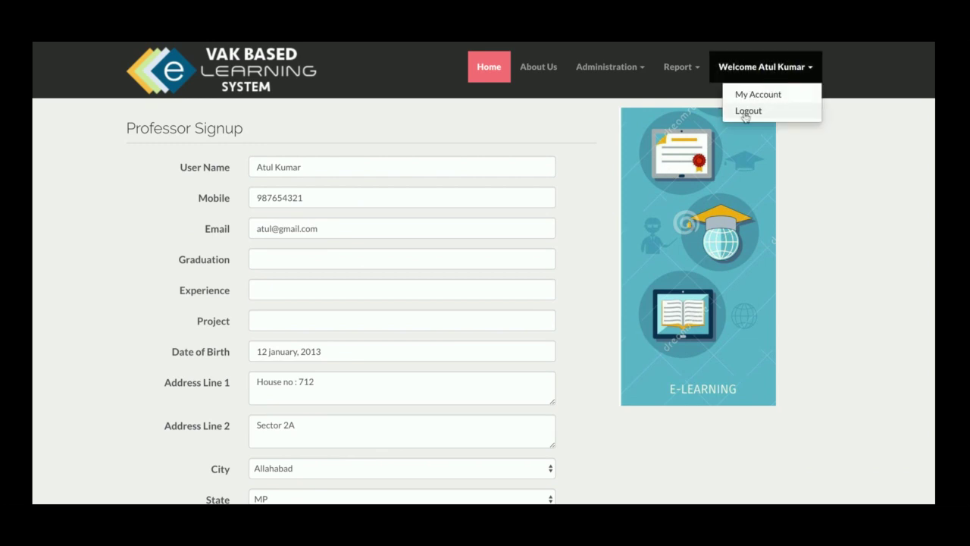
pyautogui.click(749, 110)
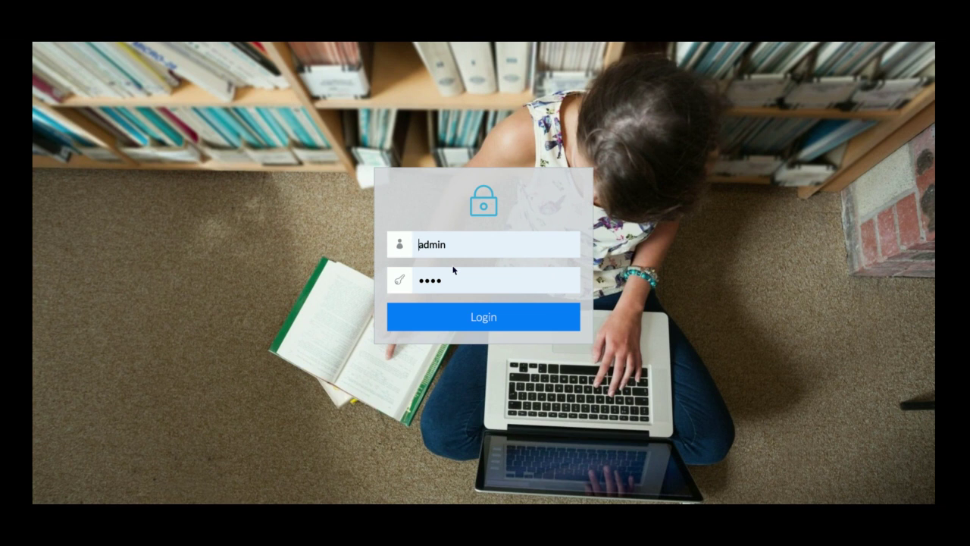
# Step: Sign in as admin and bring up the Topic Reports list of all topics
pyautogui.click(490, 324)
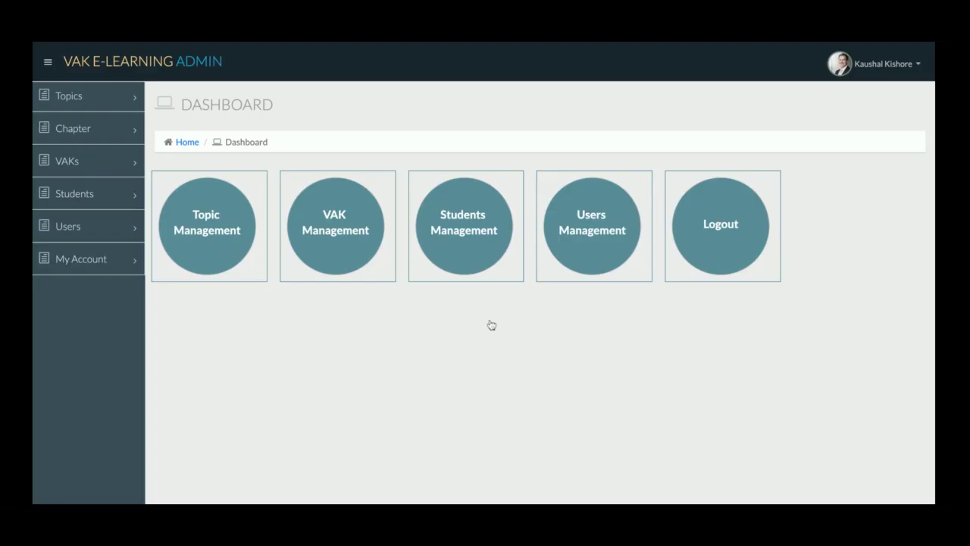
pyautogui.click(104, 95)
pyautogui.click(70, 122)
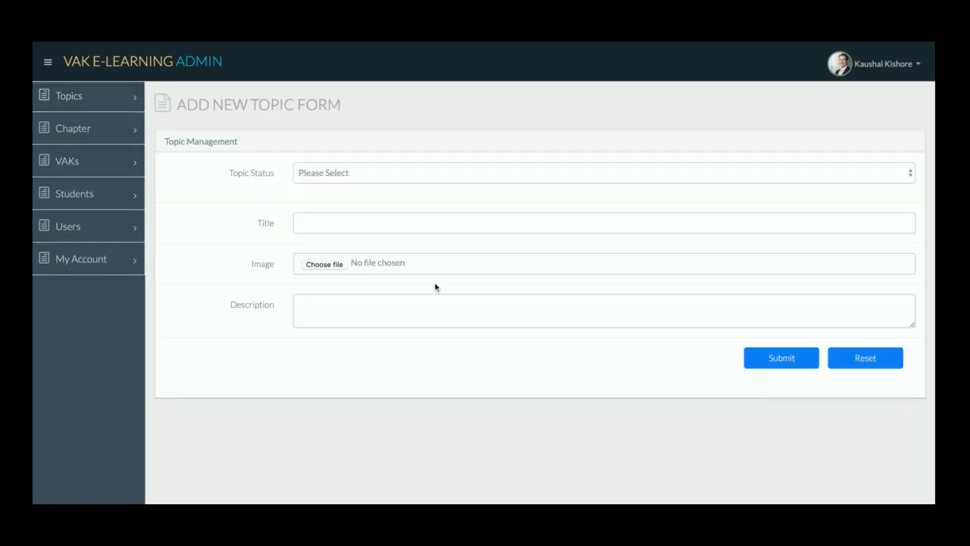
pyautogui.click(86, 100)
pyautogui.click(86, 143)
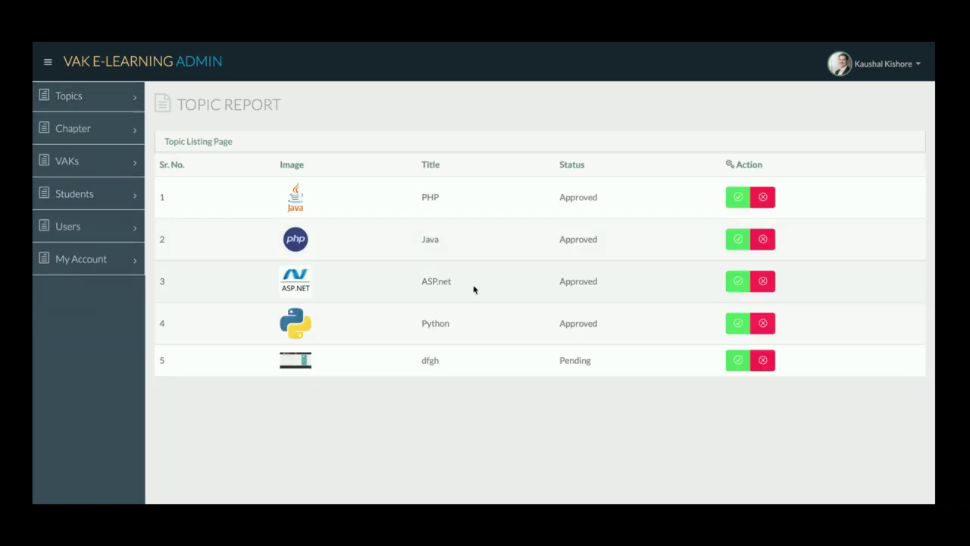
# Step: Delete the pending topic dfgh in row 5 and confirm the deletion
pyautogui.doubleClick(569, 361)
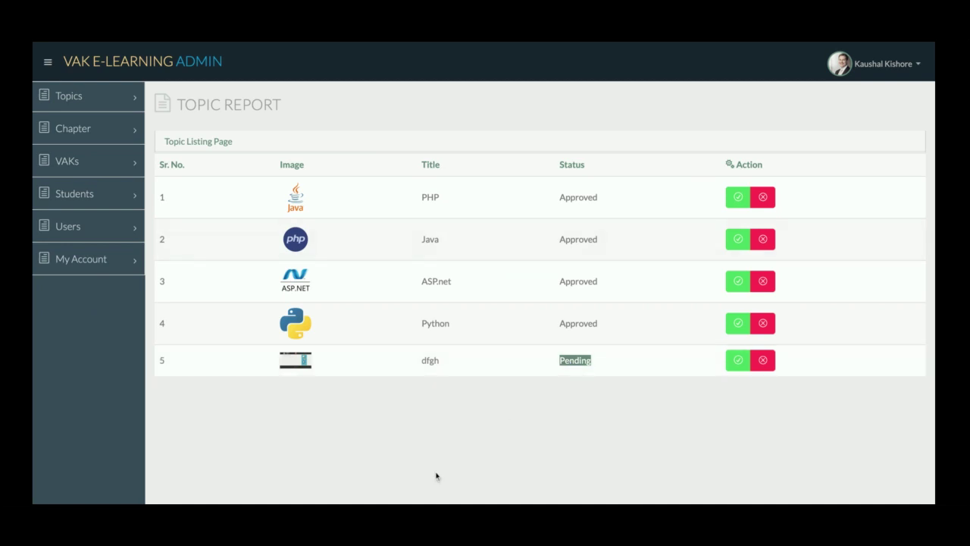
pyautogui.click(580, 361)
pyautogui.doubleClick(578, 362)
pyautogui.click(762, 360)
pyautogui.click(588, 116)
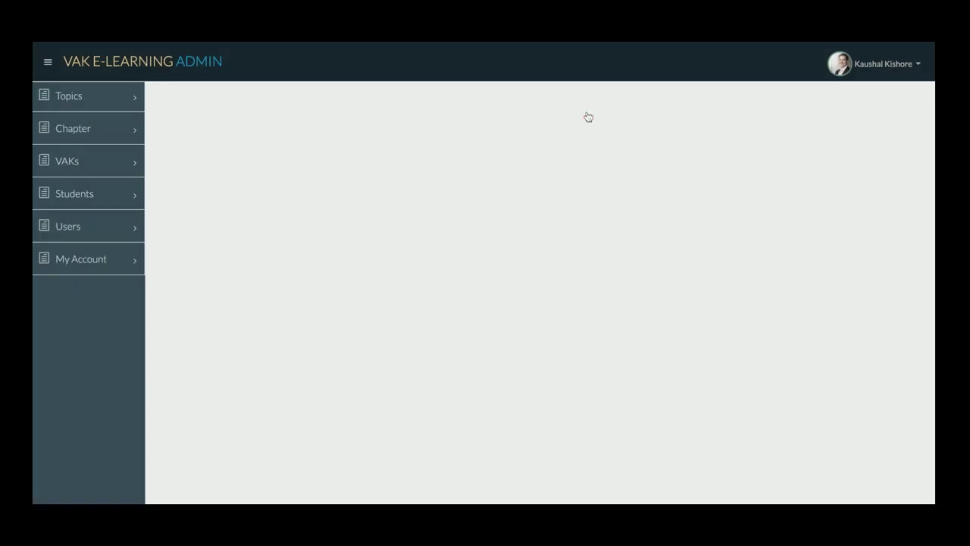
# Step: From Chapter Reports, set the Java Class Methods chapter's status to Approved and submit
pyautogui.click(88, 128)
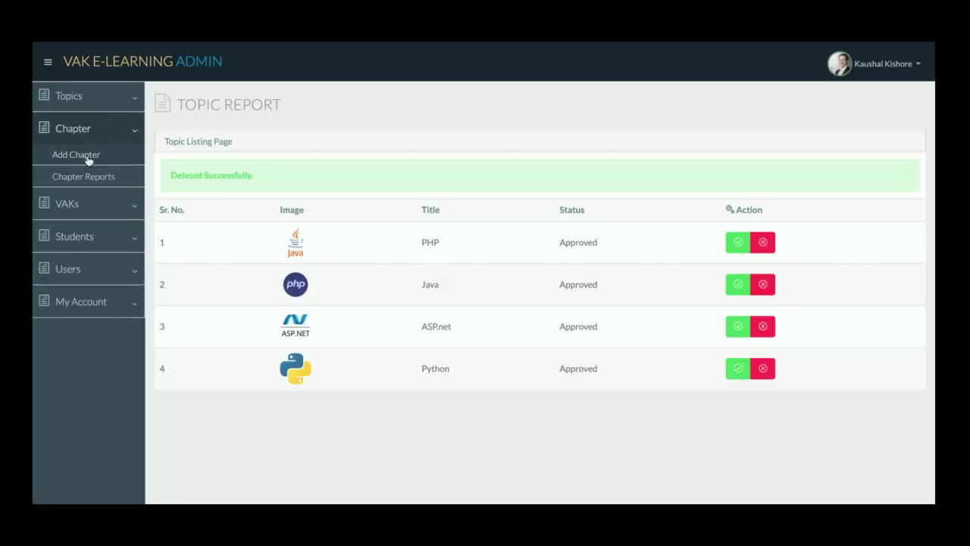
pyautogui.click(86, 178)
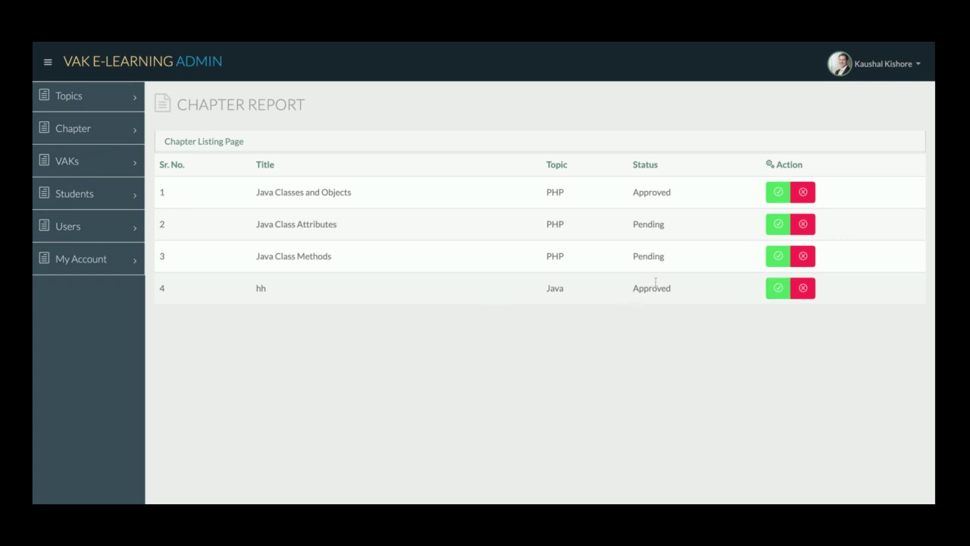
pyautogui.click(778, 256)
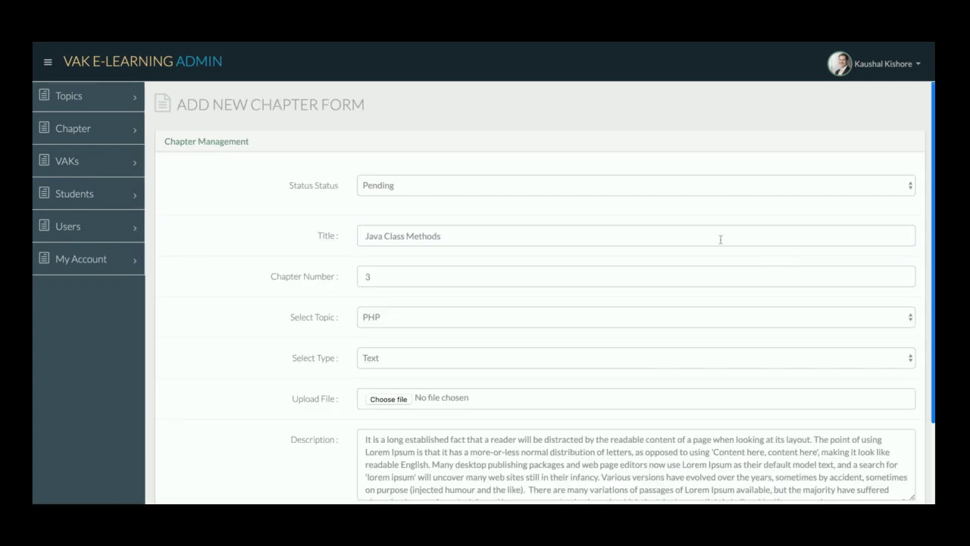
pyautogui.click(422, 186)
pyautogui.press('Down')
pyautogui.scroll(-3, 379, 341)
pyautogui.click(404, 435)
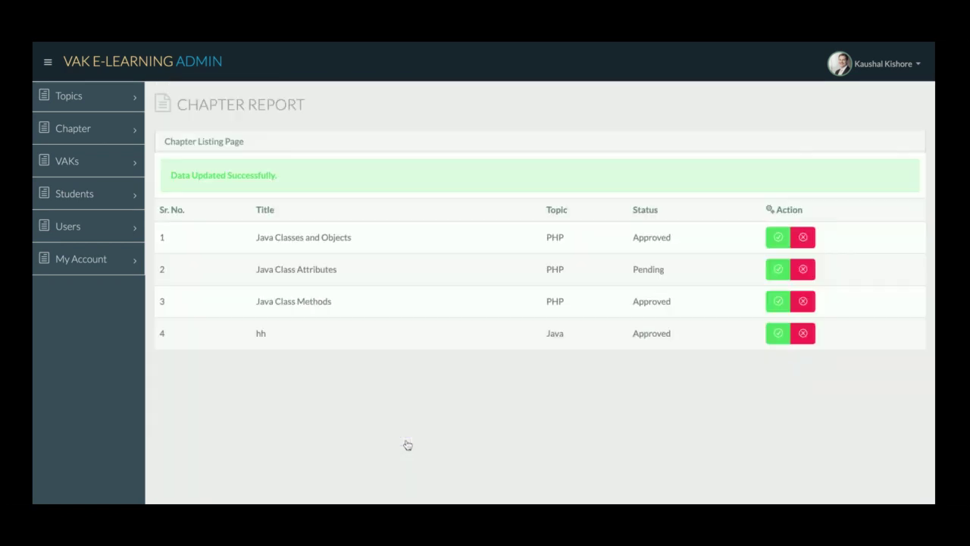
# Step: Approve the Java Class Attributes chapter, then reload Chapter Reports showing all four Approved
pyautogui.click(773, 268)
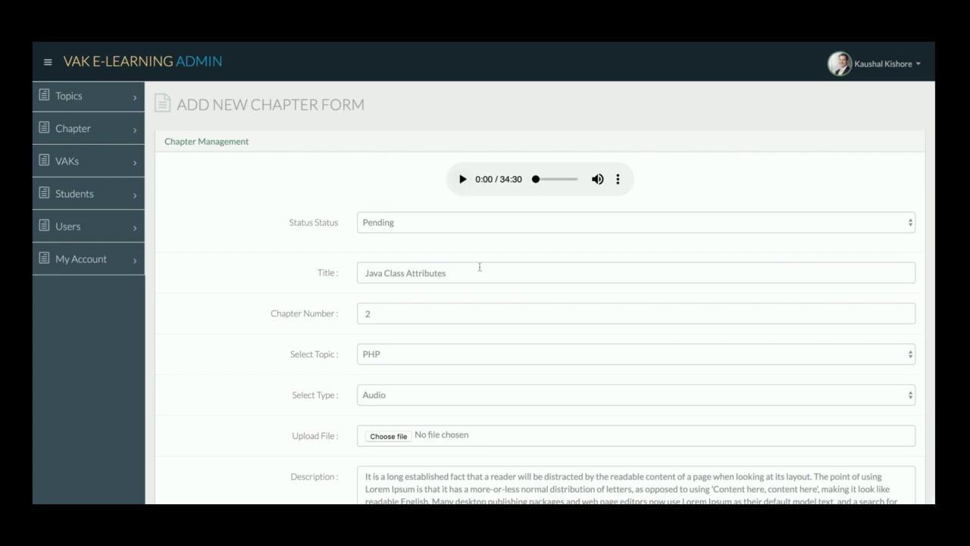
pyautogui.scroll(-3, 480, 266)
pyautogui.scroll(3, 497, 101)
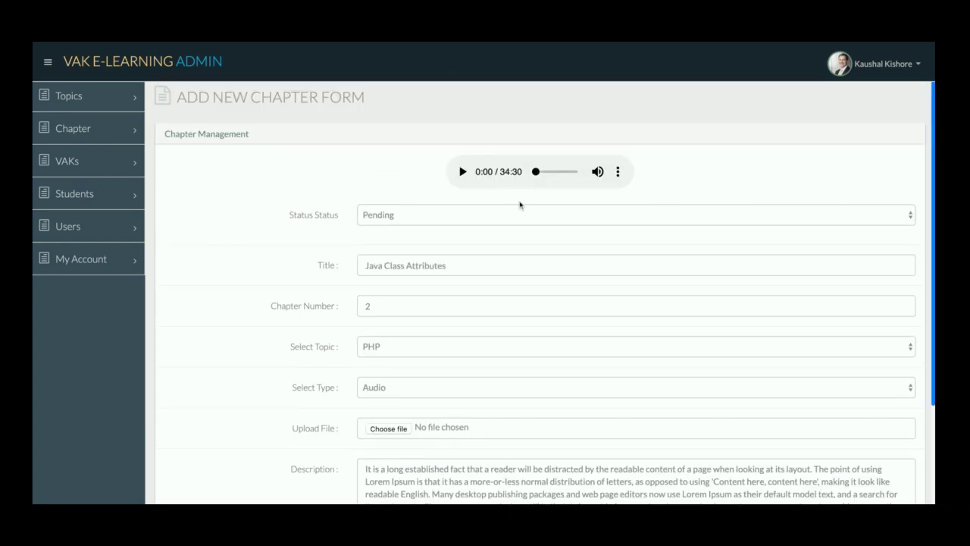
pyautogui.click(528, 220)
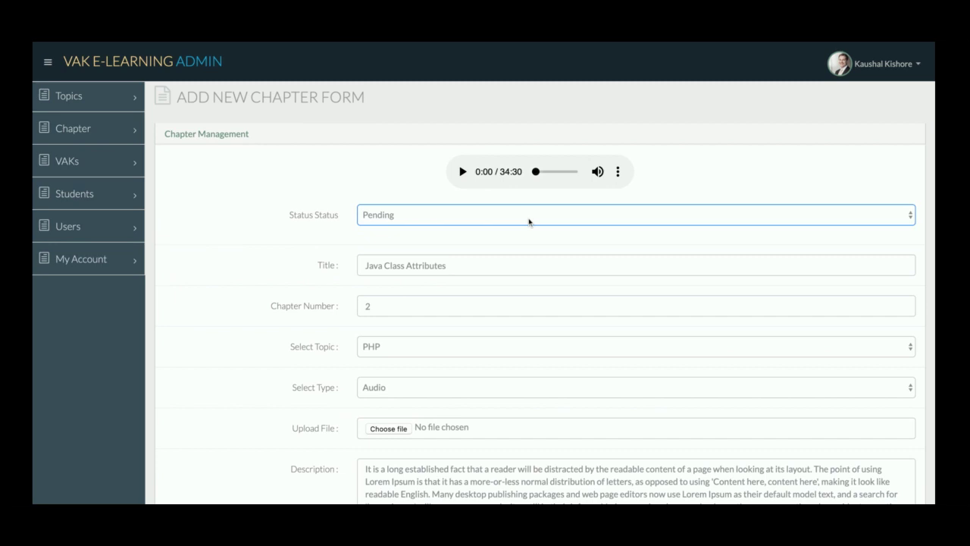
pyautogui.press('Down')
pyautogui.scroll(-3, 528, 220)
pyautogui.click(400, 439)
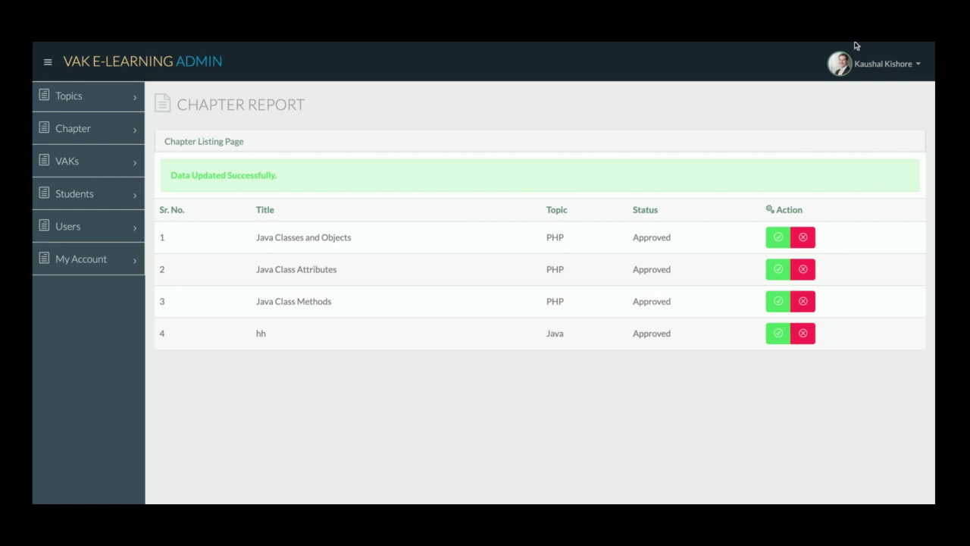
pyautogui.click(84, 132)
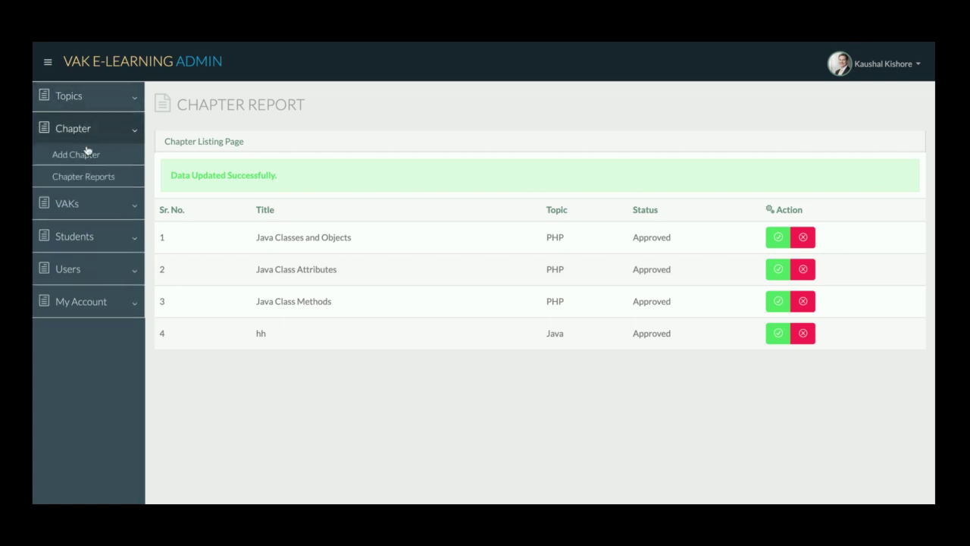
pyautogui.click(91, 181)
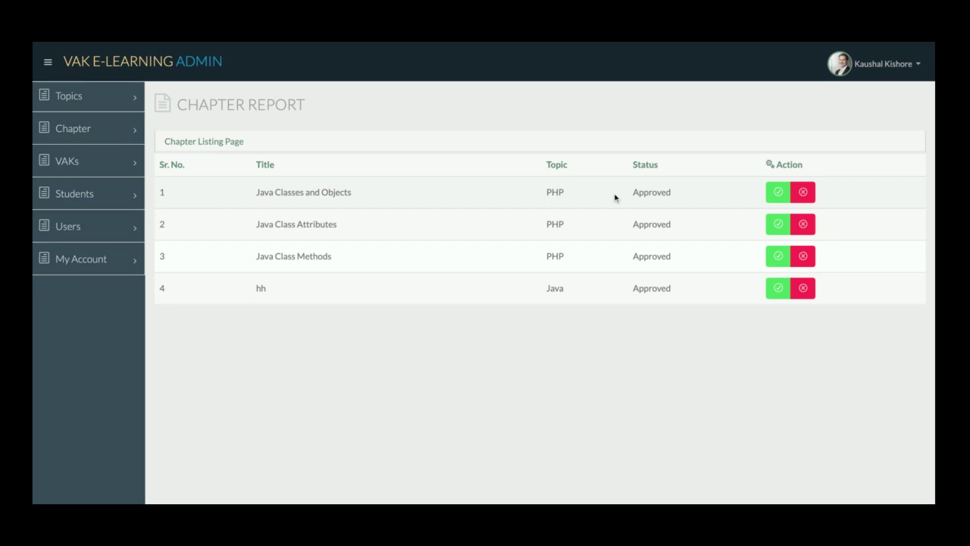
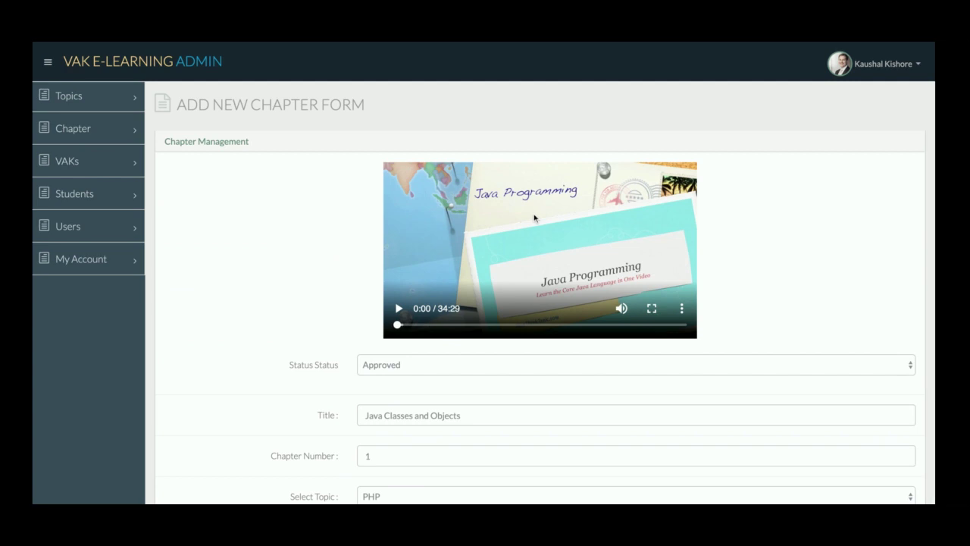
# Step: Play the Java Classes and Objects video, view it fullscreen, return, then pause it
pyautogui.click(534, 218)
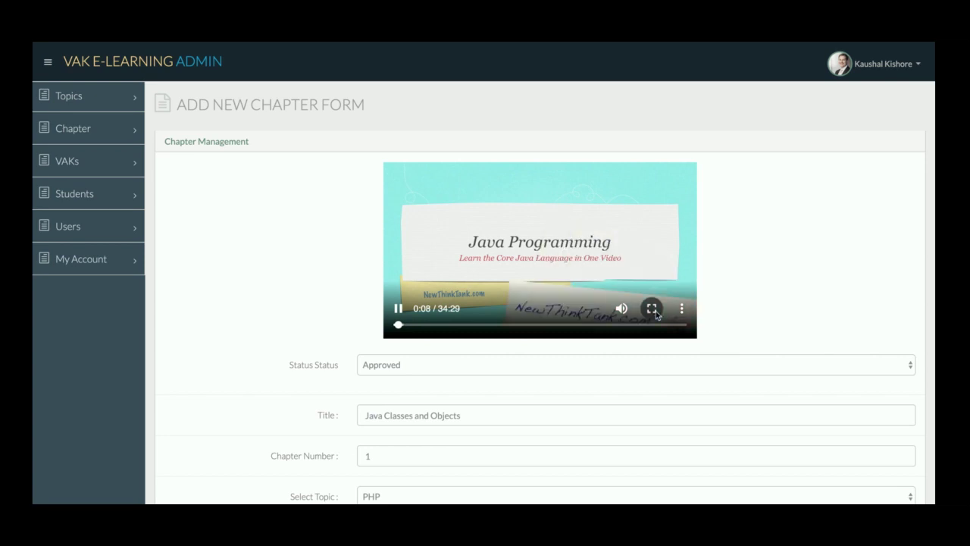
pyautogui.click(653, 310)
pyautogui.click(894, 466)
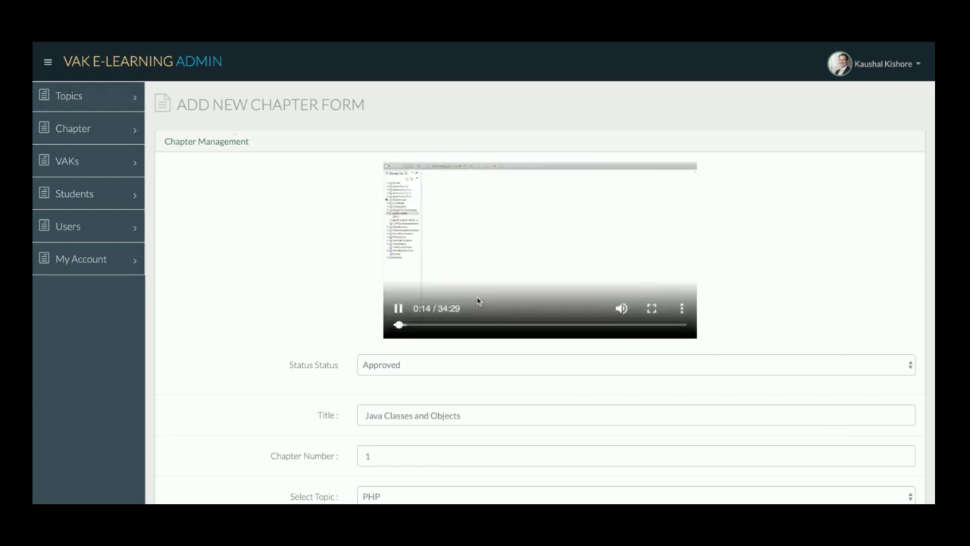
pyautogui.scroll(-5, 497, 362)
pyautogui.scroll(5, 497, 363)
pyautogui.click(525, 178)
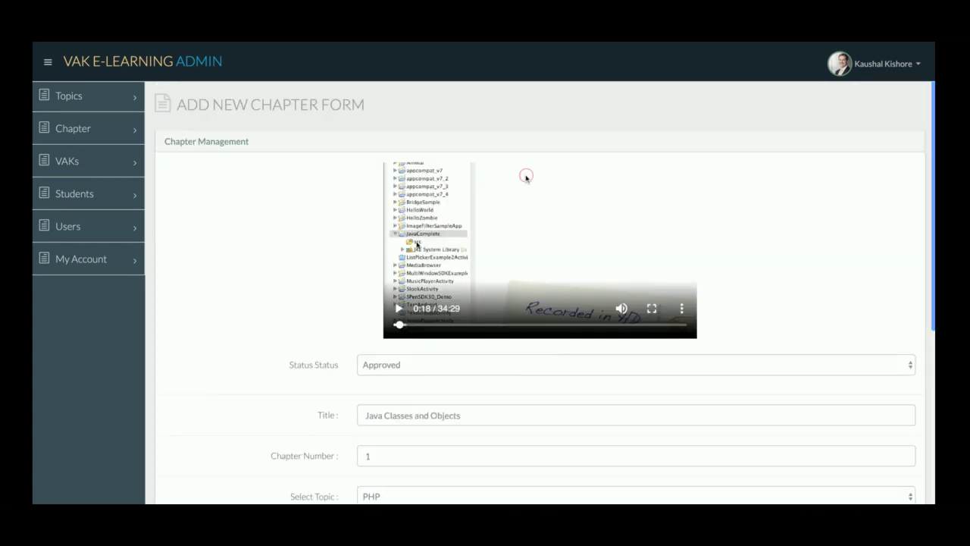
# Step: Open the Java Class Methods text chapter from Chapter Reports and scroll through it
pyautogui.click(113, 141)
pyautogui.click(96, 178)
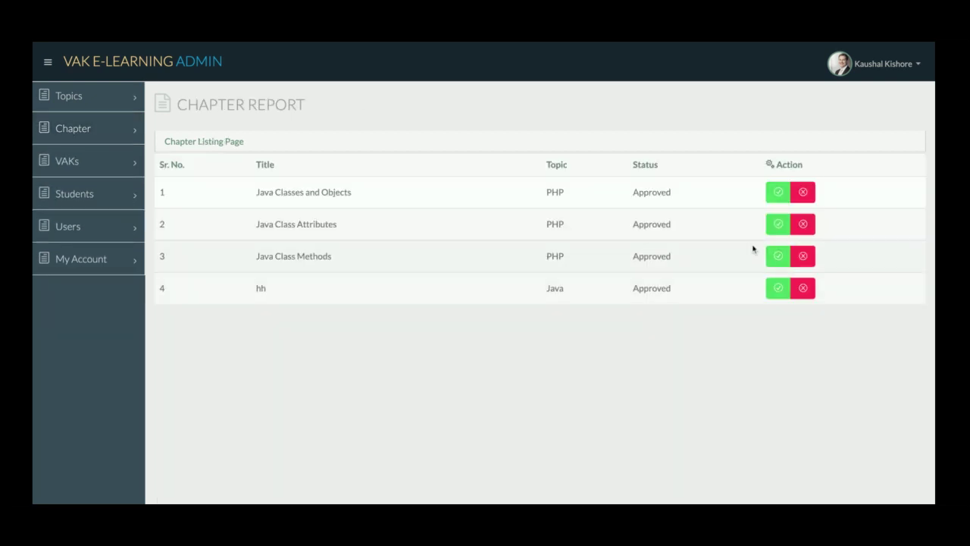
pyautogui.click(780, 259)
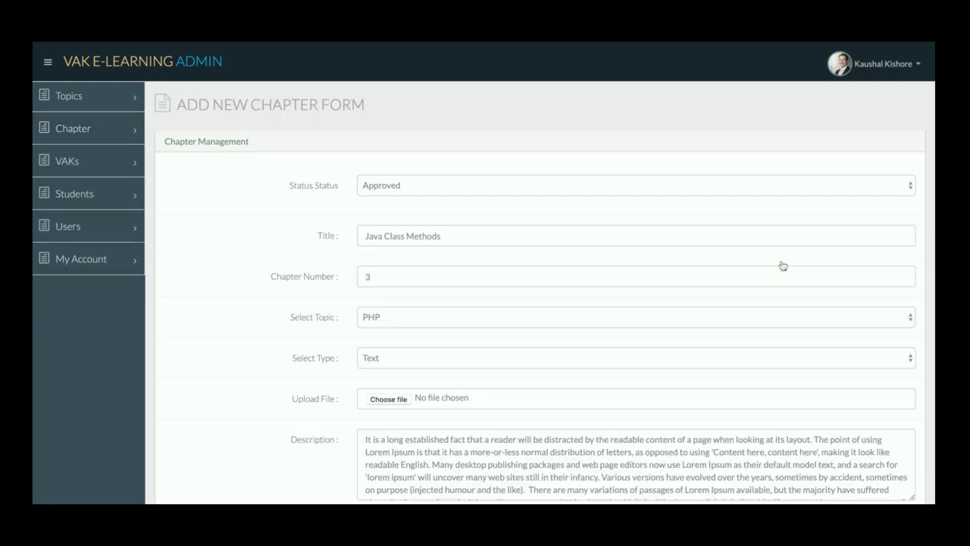
pyautogui.scroll(-2, 431, 247)
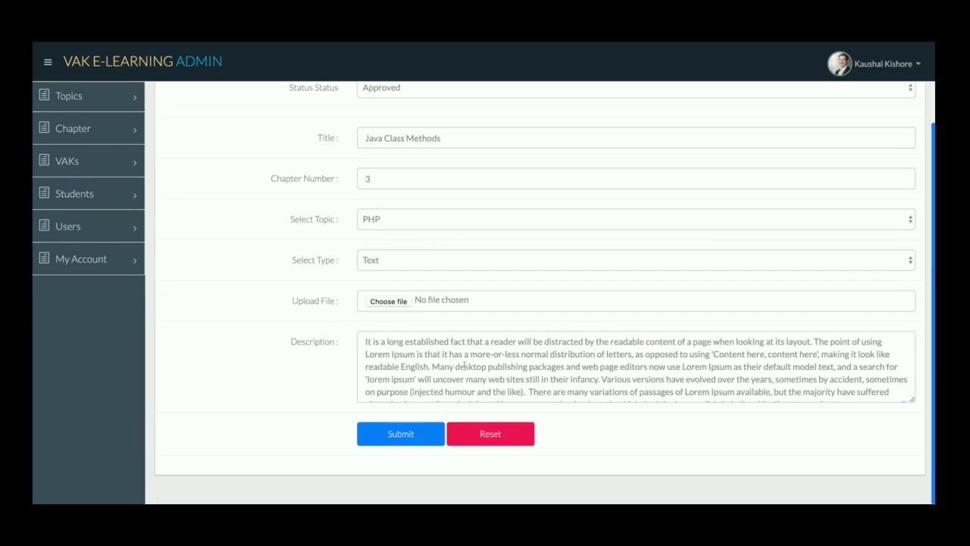
pyautogui.scroll(-3, 464, 366)
pyautogui.scroll(3, 464, 365)
# Step: Go back to Chapter Reports and reopen the Java Classes and Objects chapter
pyautogui.click(75, 128)
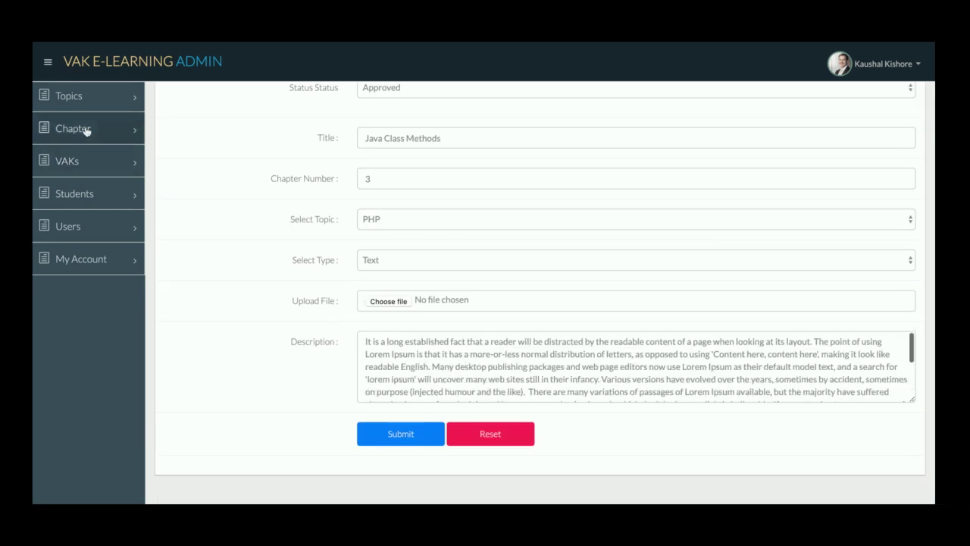
pyautogui.click(89, 182)
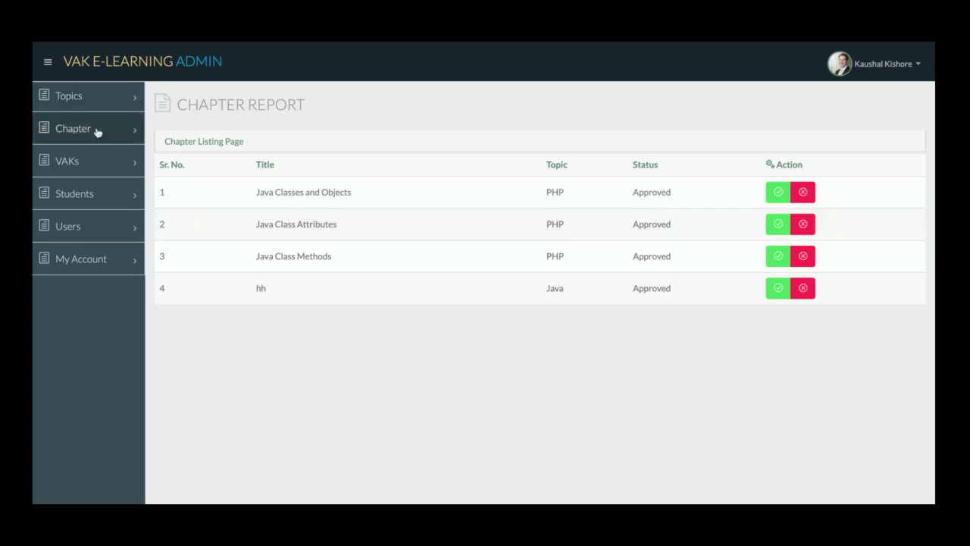
pyautogui.click(777, 196)
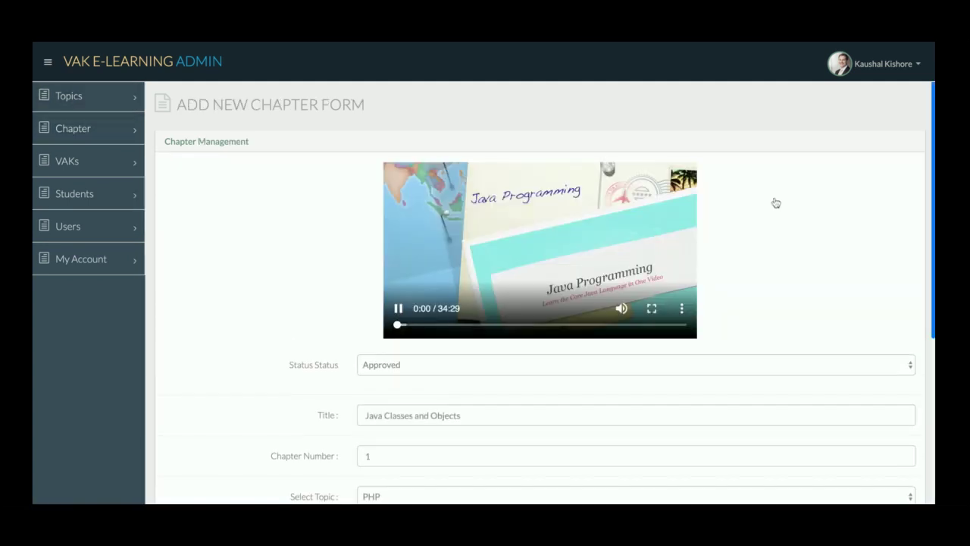
# Step: Open the Java Class Attributes audio chapter, play its recording briefly, then pause it
pyautogui.click(173, 61)
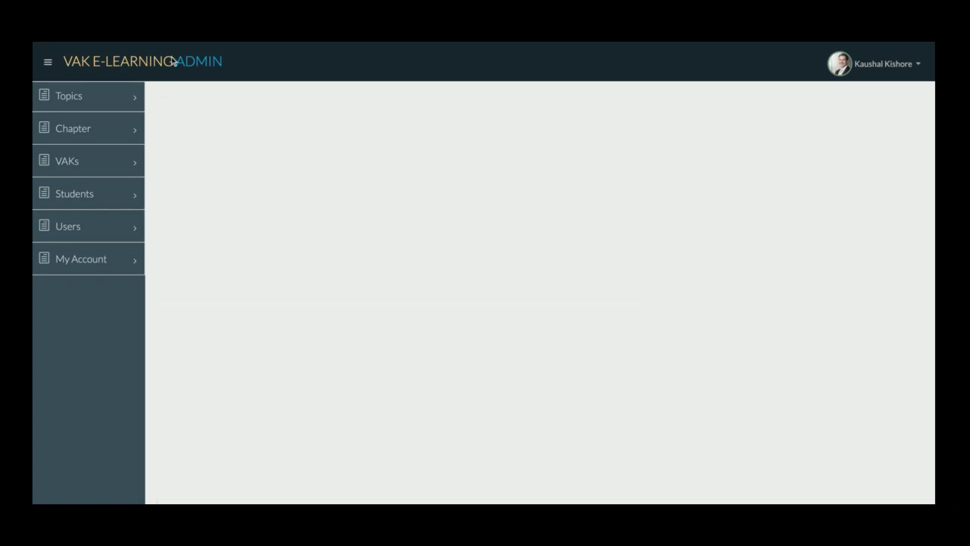
pyautogui.click(775, 224)
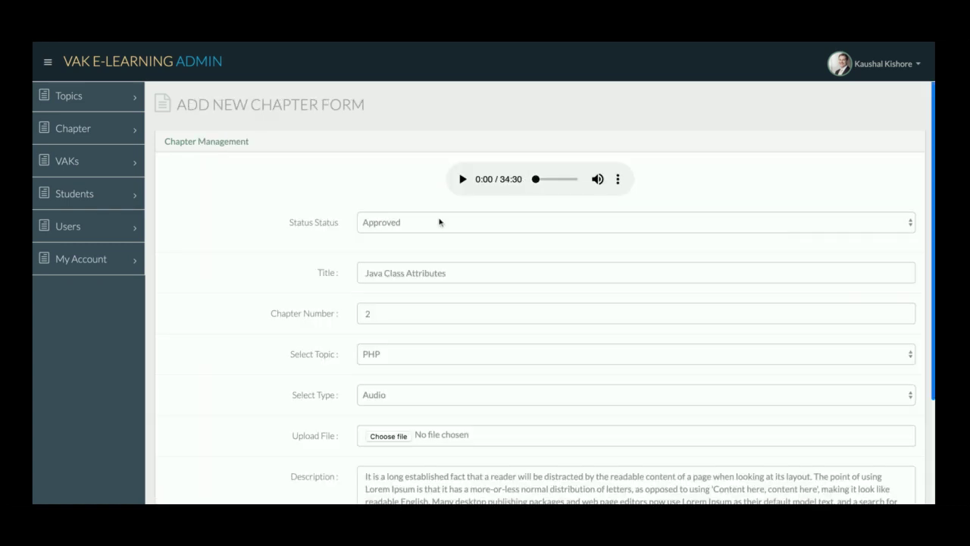
pyautogui.click(458, 185)
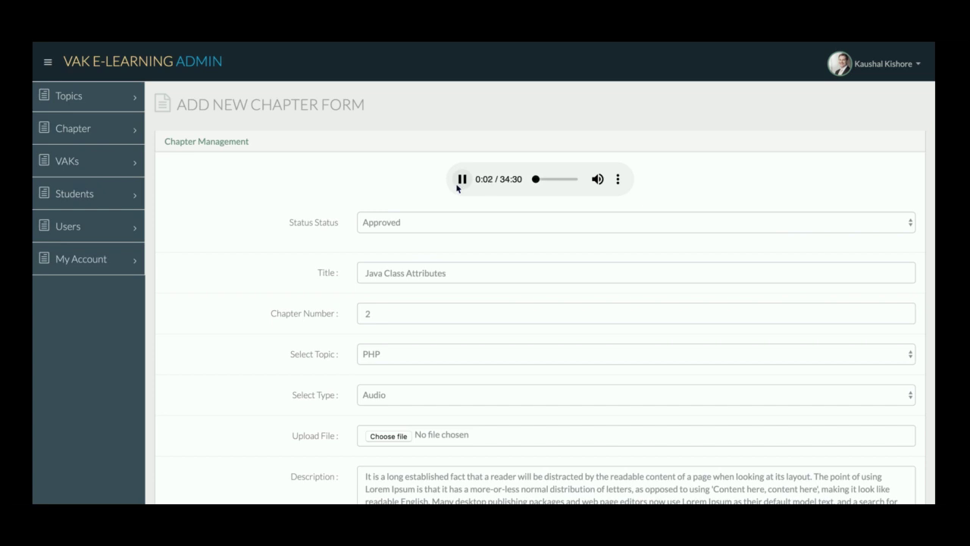
pyautogui.click(458, 188)
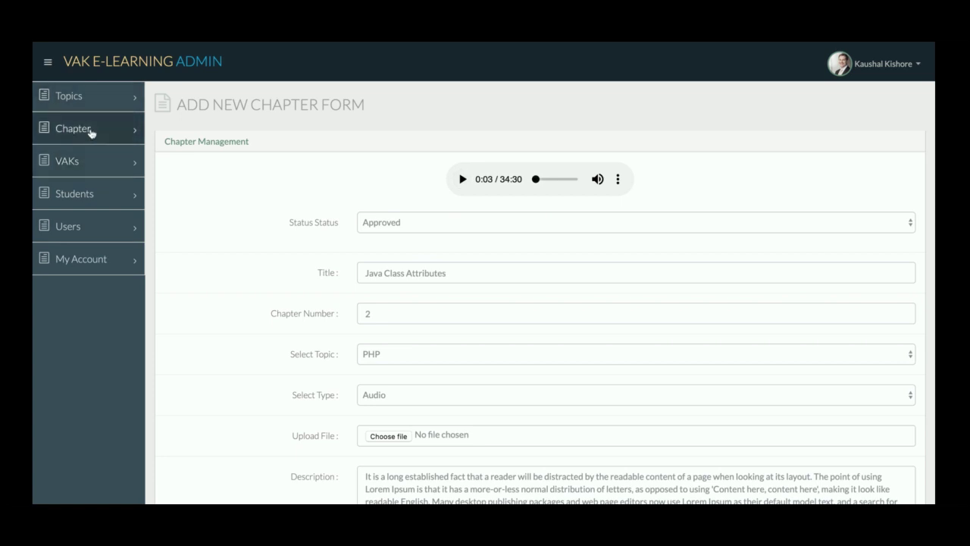
pyautogui.click(90, 130)
pyautogui.click(89, 204)
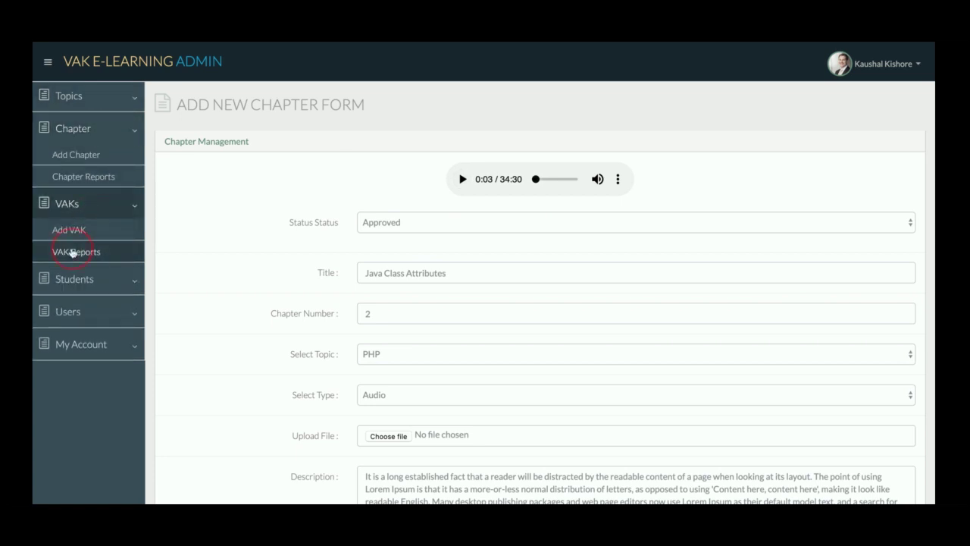
# Step: Browse the VAK Reports question list, then view the Add VAK form
pyautogui.click(71, 251)
pyautogui.scroll(-2, 485, 283)
pyautogui.scroll(-5, 486, 285)
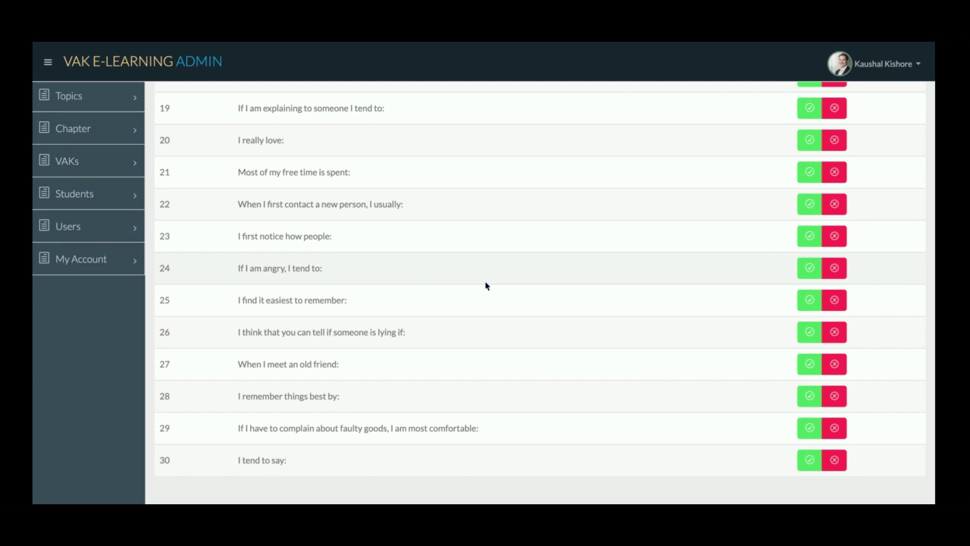
pyautogui.scroll(8, 485, 285)
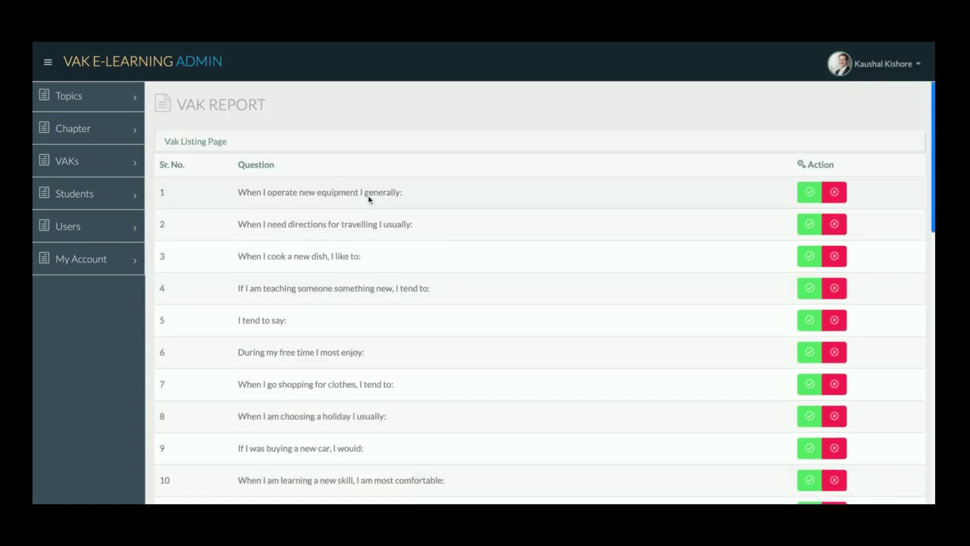
pyautogui.click(93, 161)
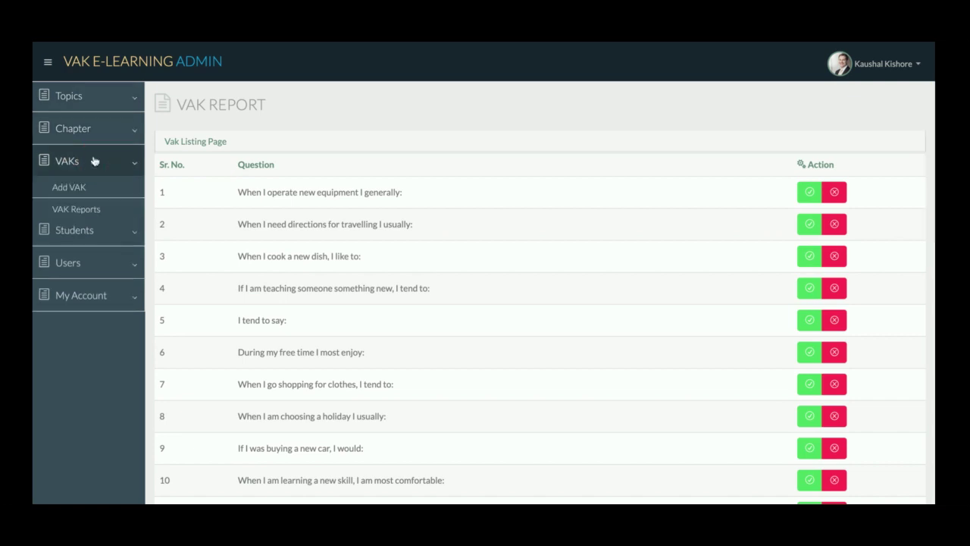
pyautogui.click(76, 187)
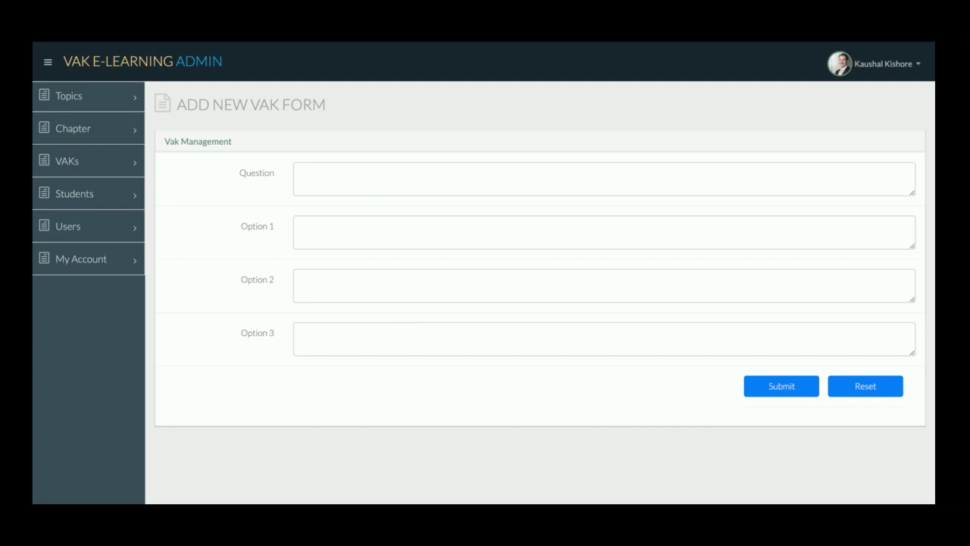
# Step: View the Add Student form and the Student Reports list
pyautogui.click(78, 191)
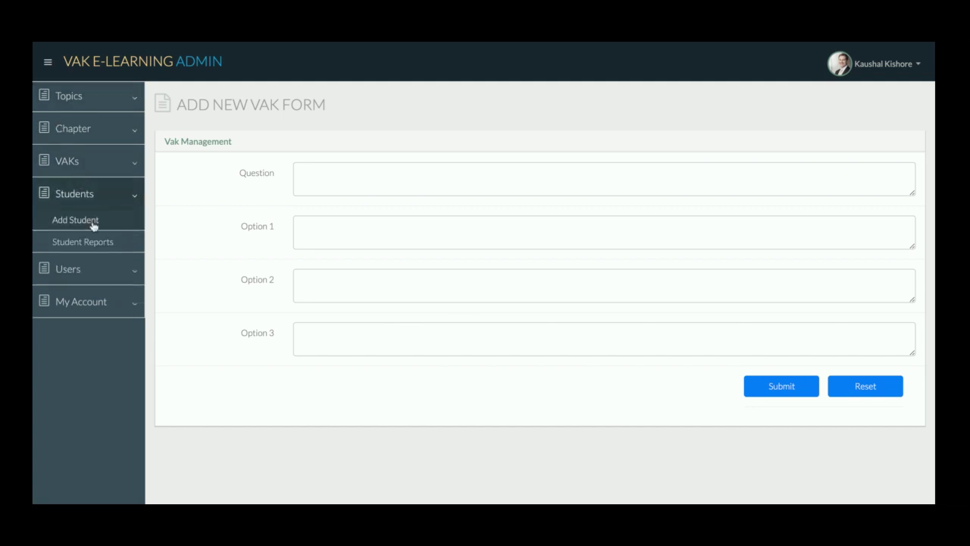
pyautogui.click(94, 225)
pyautogui.click(115, 195)
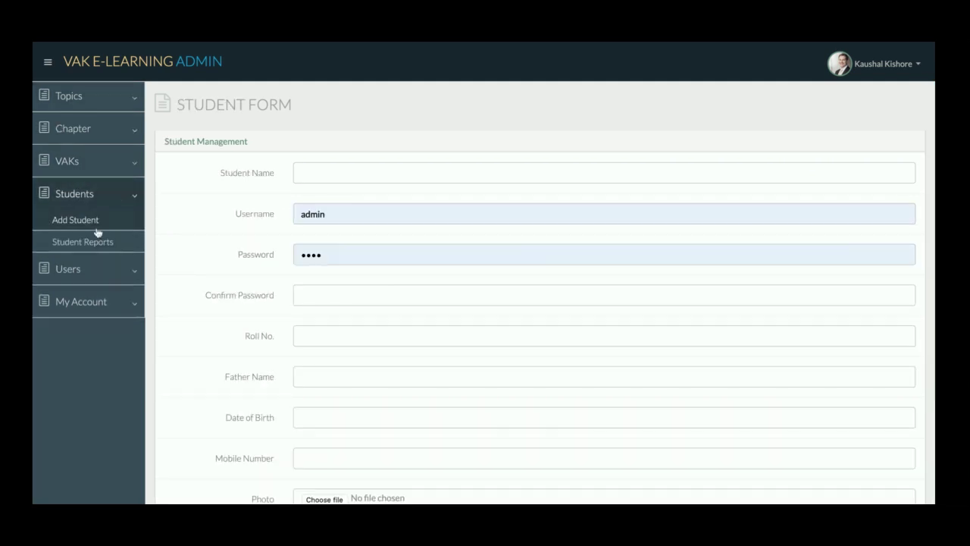
pyautogui.click(89, 244)
# Step: View the Add User form and Users Reports, then log out via My Account
pyautogui.click(110, 226)
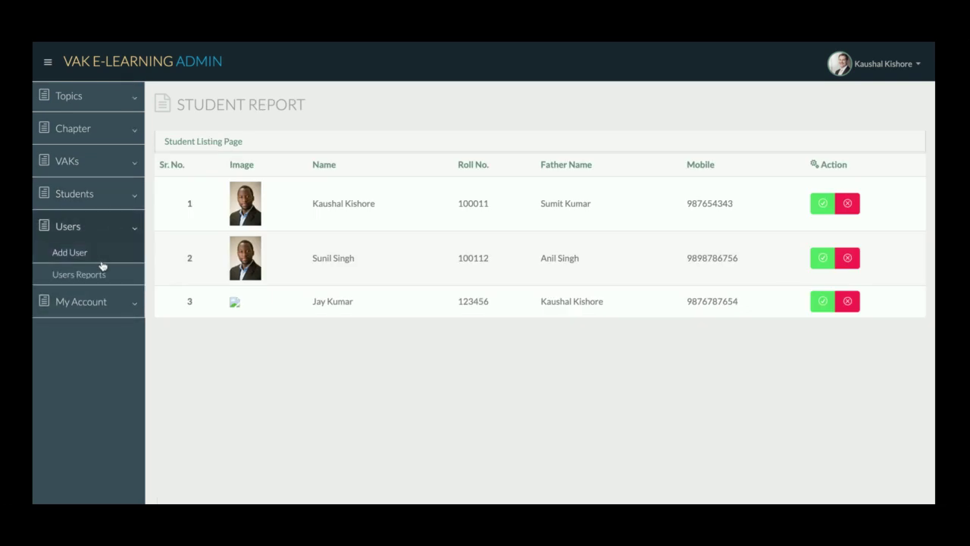
pyautogui.click(102, 261)
pyautogui.click(97, 236)
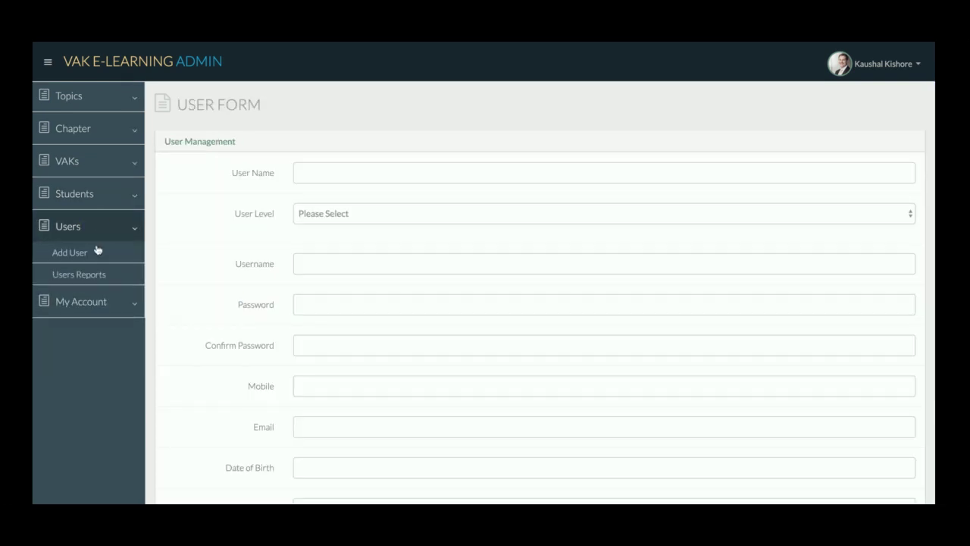
pyautogui.click(95, 272)
pyautogui.click(100, 261)
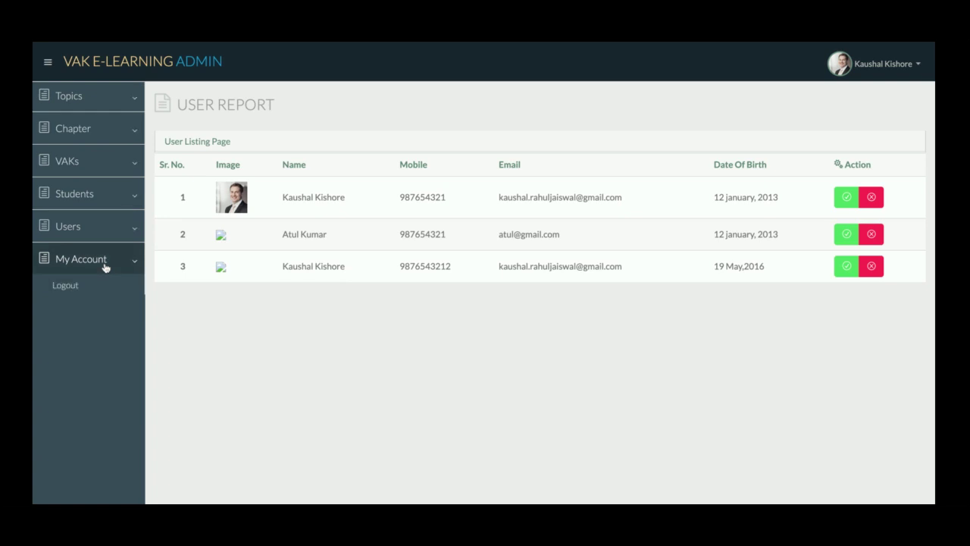
pyautogui.click(98, 291)
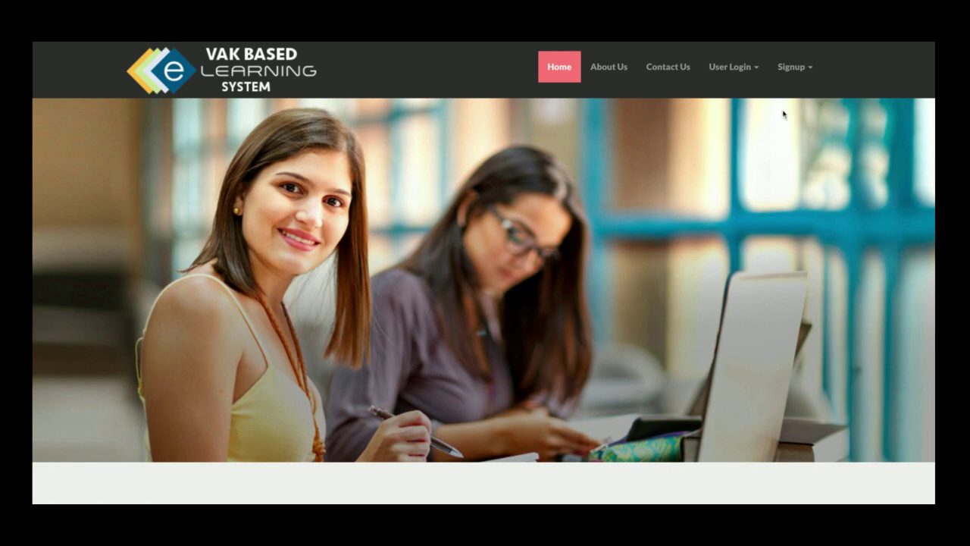
# Step: Start a student signup and enter the student's name, username and matching password
pyautogui.click(747, 81)
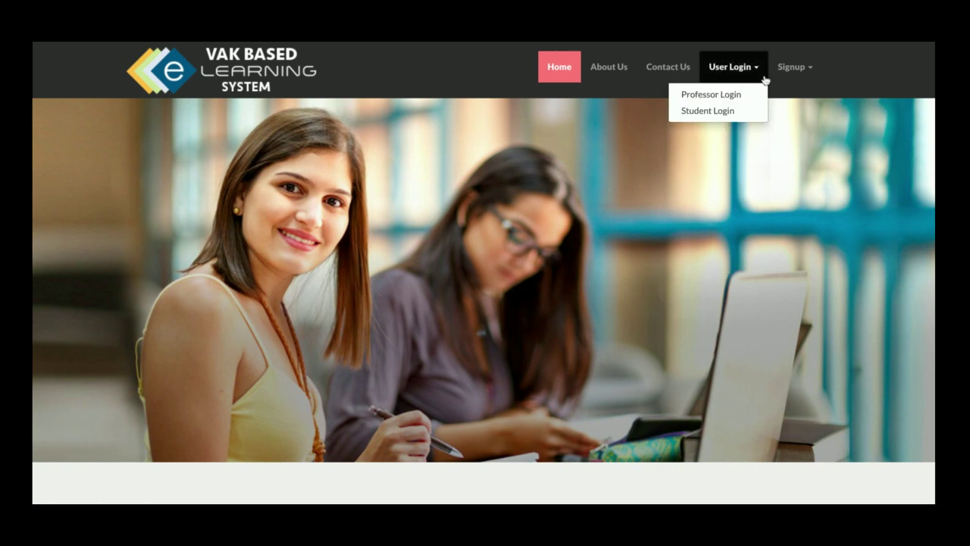
pyautogui.click(790, 80)
pyautogui.click(781, 112)
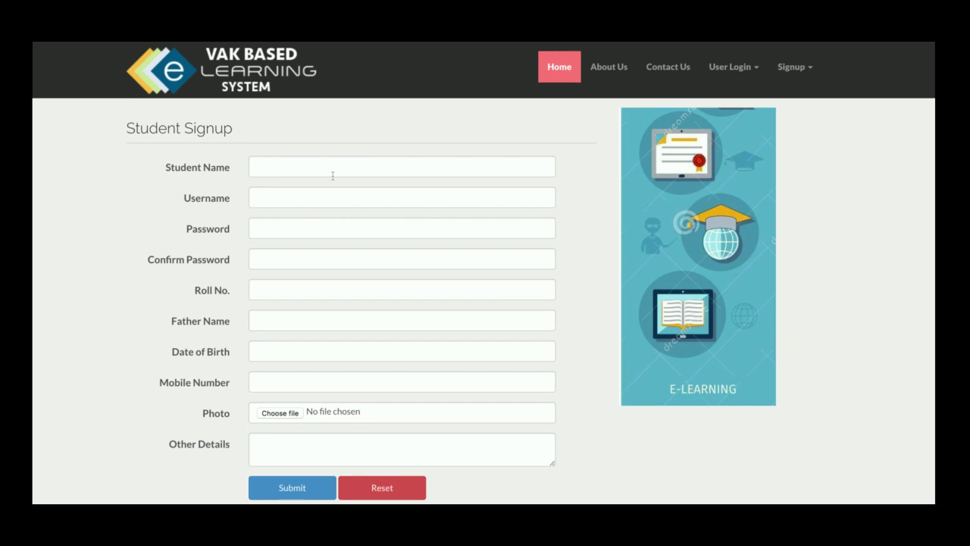
pyautogui.click(333, 171)
pyautogui.press('Tab')
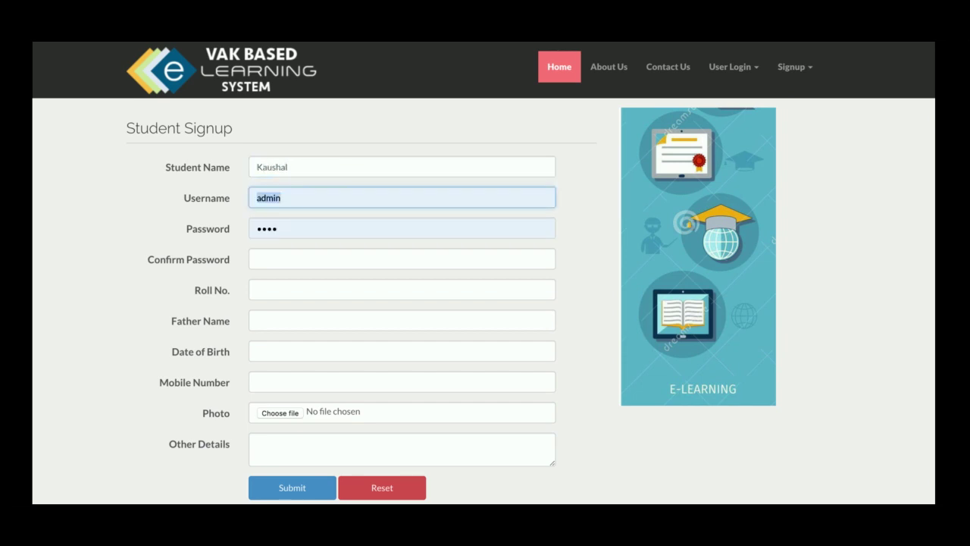
pyautogui.press('Tab')
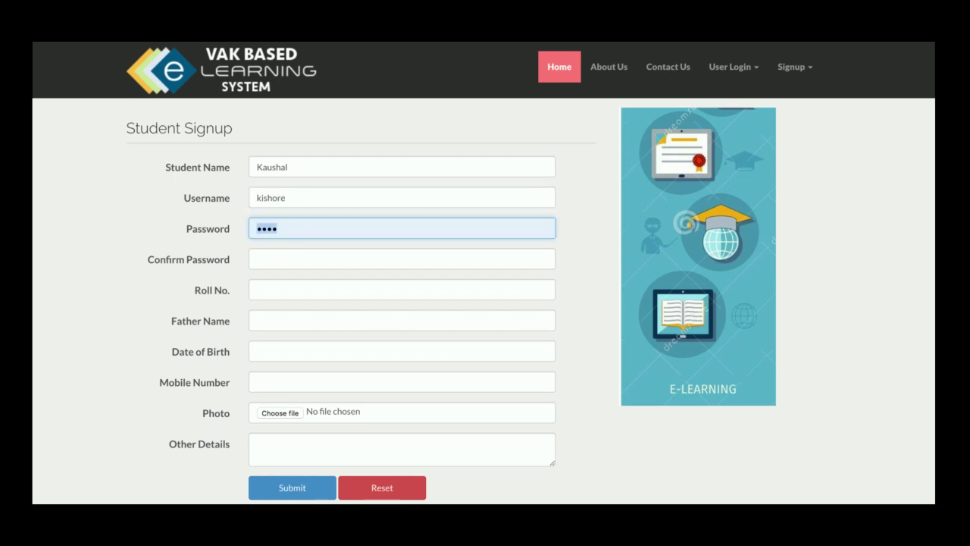
pyautogui.press('Tab')
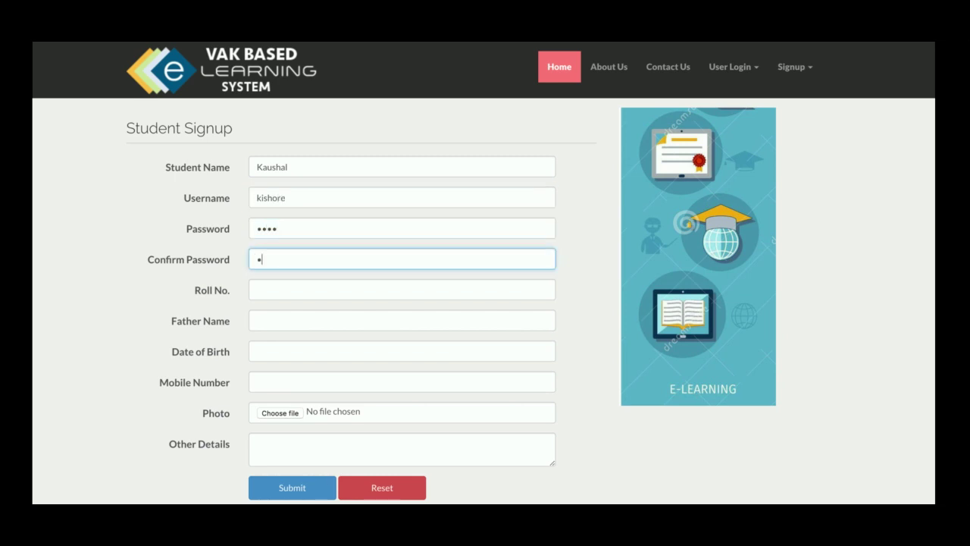
pyautogui.press('Tab')
# Step: Enter the roll number, the father's name, date of birth 10 April 2019, and the mobile number
pyautogui.write('89345783')
pyautogui.press('Tab')
pyautogui.write('Kaushal')
pyautogui.press('BackSpace')
pyautogui.press('BackSpace')
pyautogui.press('BackSpace')
pyautogui.press('BackSpace')
pyautogui.press('BackSpace')
pyautogui.press('BackSpace')
pyautogui.press('BackSpace')
pyautogui.write('Kishore')
pyautogui.press('Tab')
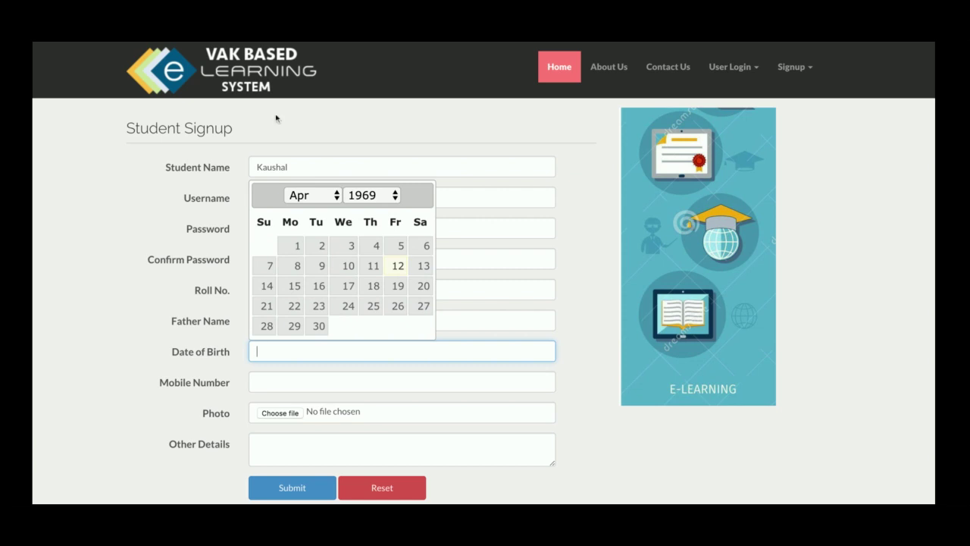
pyautogui.click(348, 265)
pyautogui.click(281, 382)
pyautogui.write('34598734589\u200b34')
# Step: Choose a photo, enter 'df' as other details, and submit the registration
pyautogui.click(287, 413)
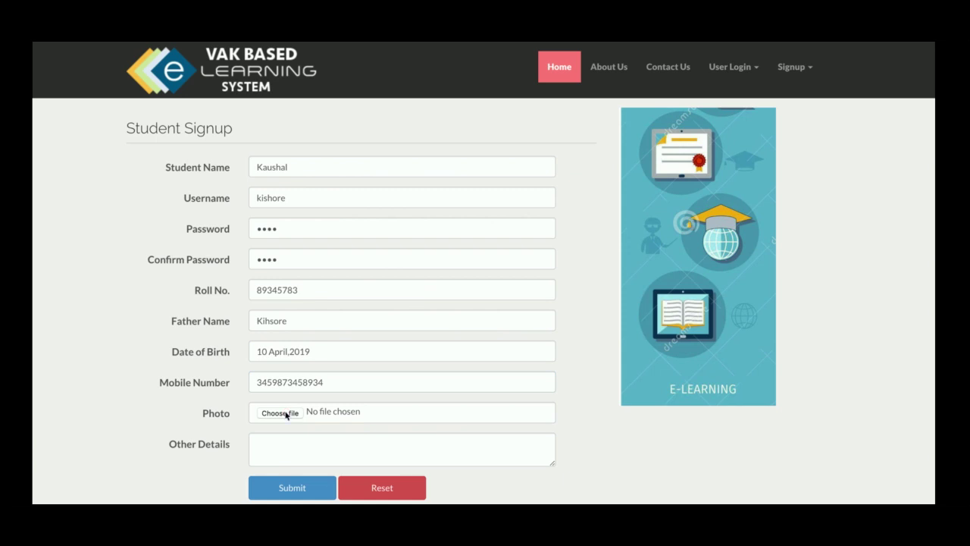
pyautogui.click(339, 453)
pyautogui.write('df')
pyautogui.click(310, 491)
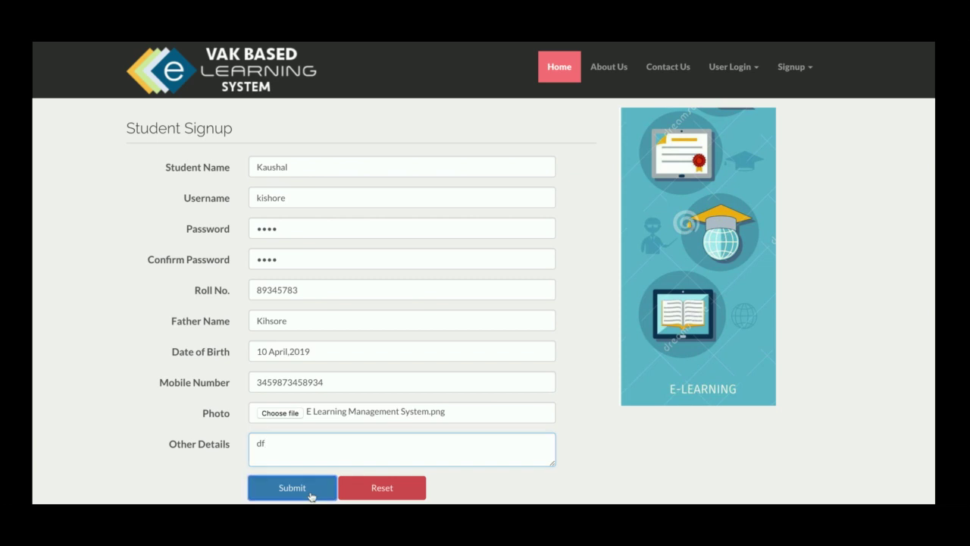
pyautogui.doubleClick(279, 202)
# Step: Log in as the new student with the corrected password and open the VAK Test
pyautogui.write('kishore')
pyautogui.press('Tab')
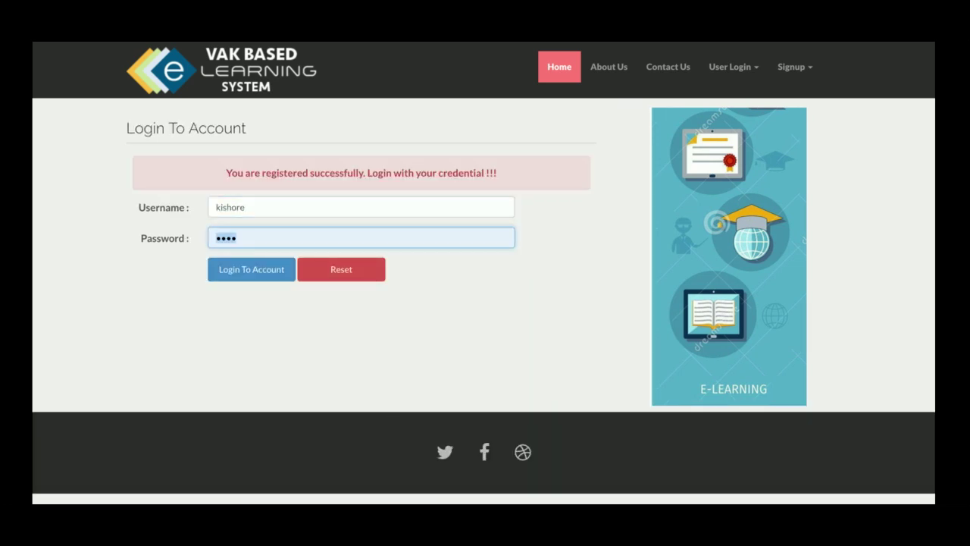
pyautogui.write('1234')
pyautogui.press('BackSpace')
pyautogui.press('BackSpace')
pyautogui.press('BackSpace')
pyautogui.write('2345')
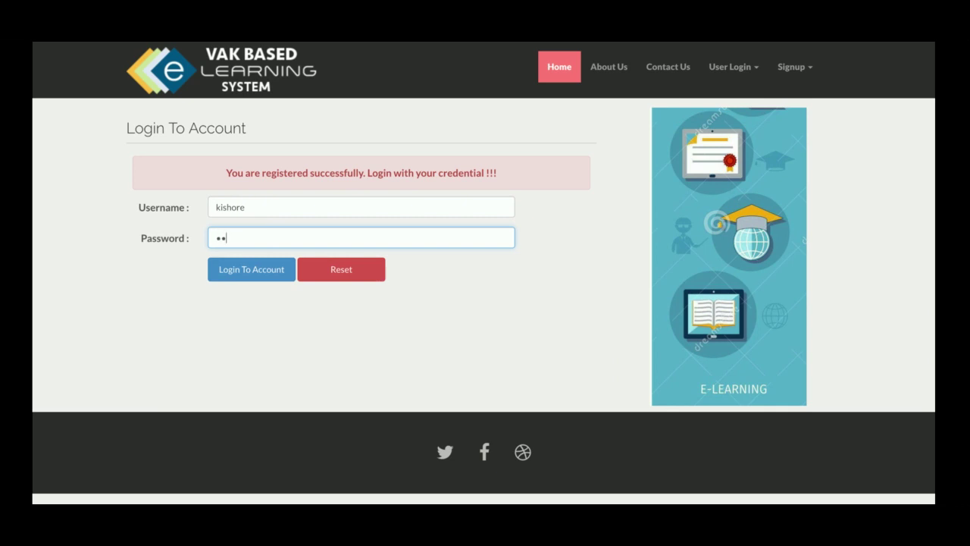
pyautogui.press('Return')
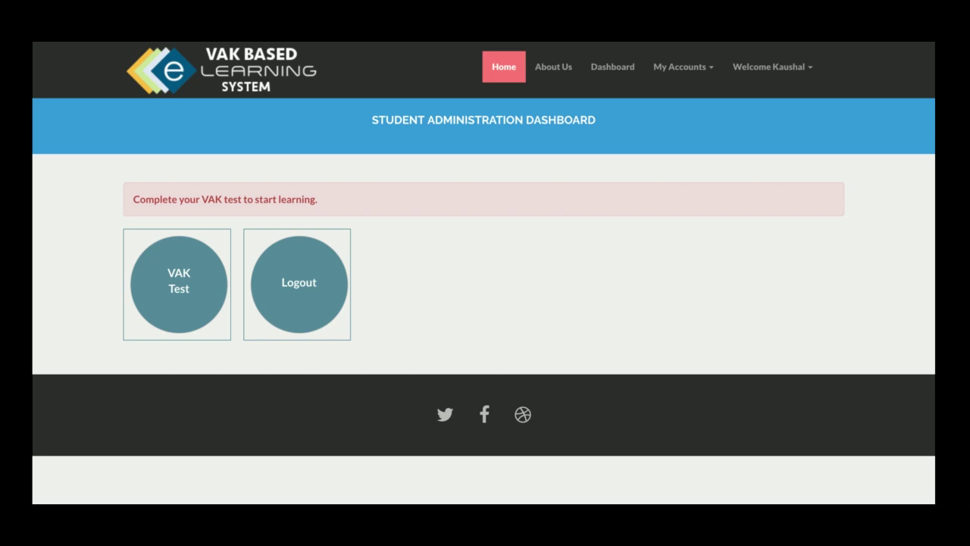
pyautogui.click(189, 277)
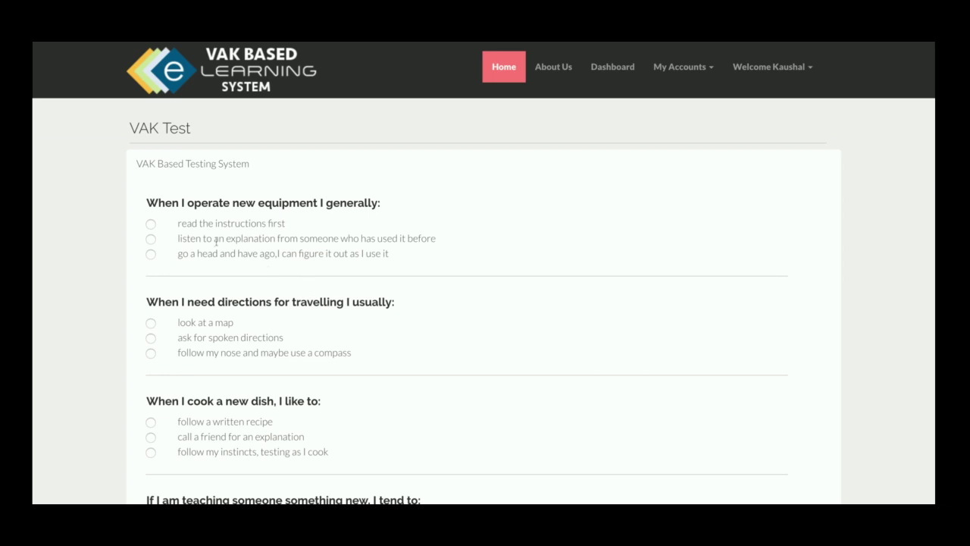
# Step: Answer the first VAK questions, from equipment instructions through learning a new skill
pyautogui.click(150, 223)
pyautogui.click(151, 338)
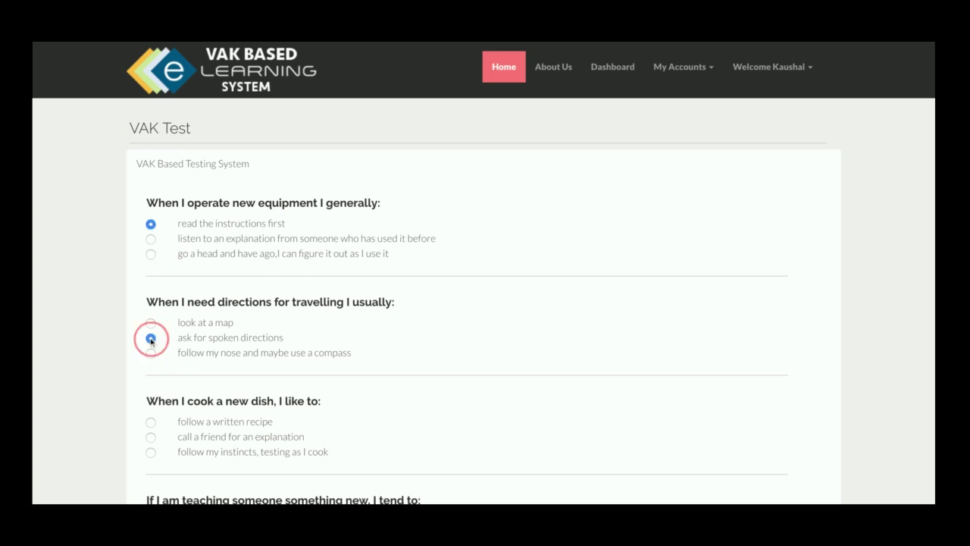
pyautogui.click(150, 437)
pyautogui.scroll(-3, 151, 437)
pyautogui.click(150, 310)
pyautogui.scroll(-2, 151, 432)
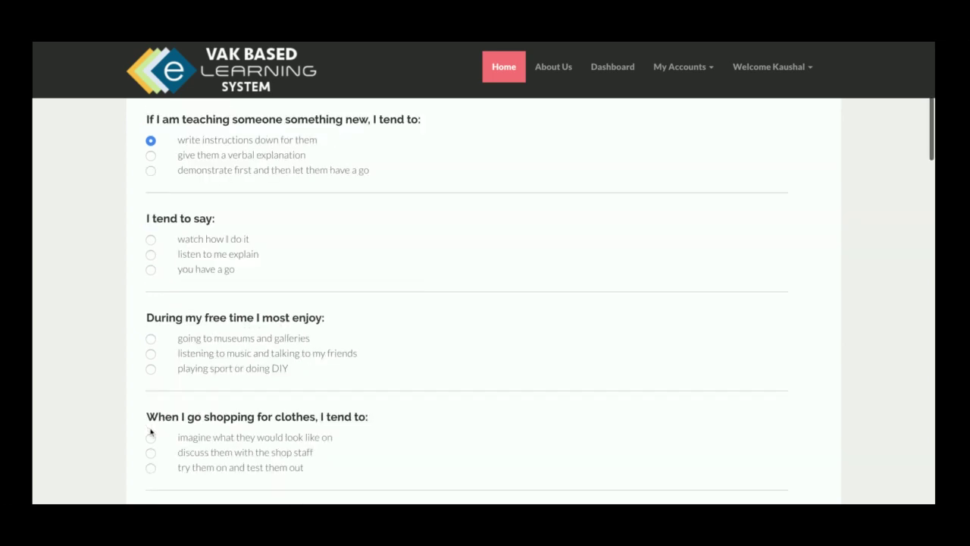
pyautogui.click(150, 217)
pyautogui.click(151, 332)
pyautogui.scroll(-2, 214, 346)
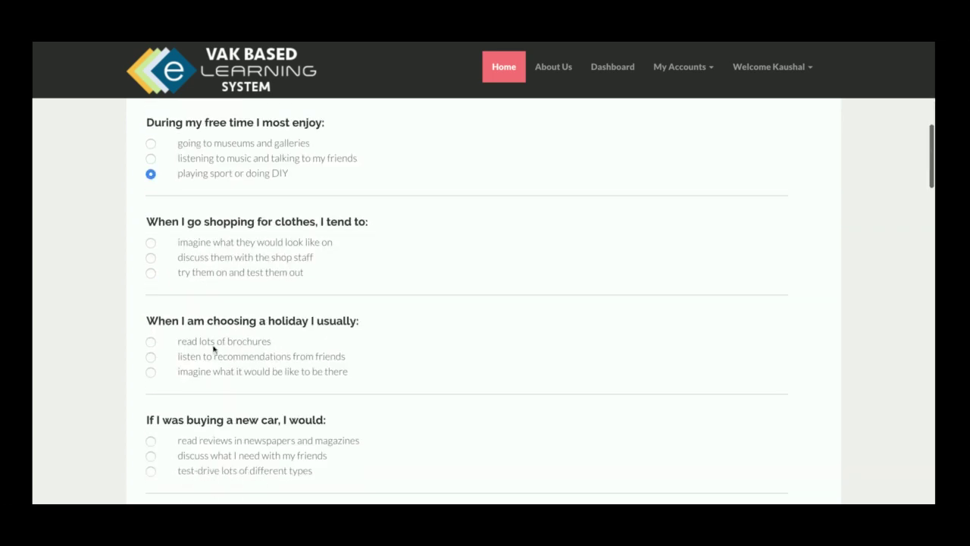
pyautogui.click(152, 243)
pyautogui.click(151, 341)
pyautogui.scroll(-1, 152, 341)
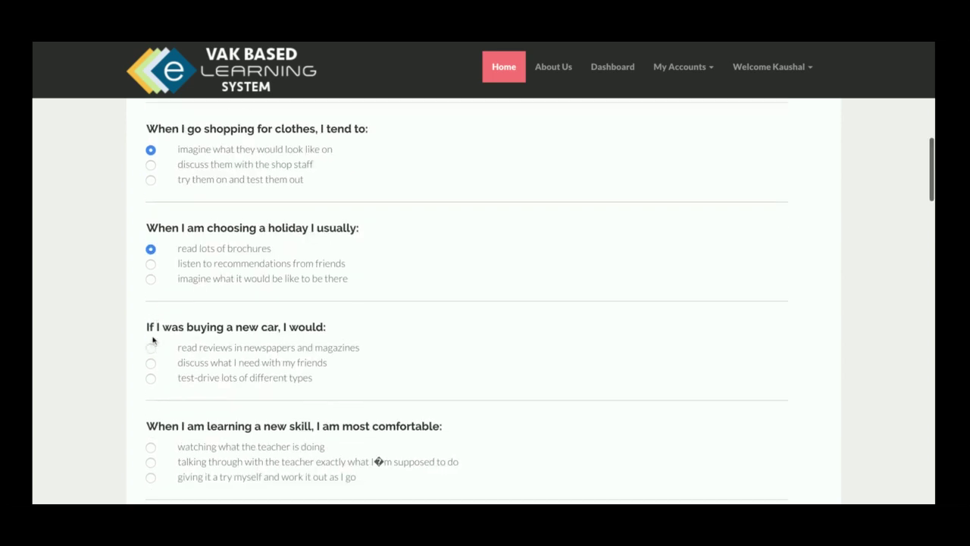
pyautogui.click(152, 343)
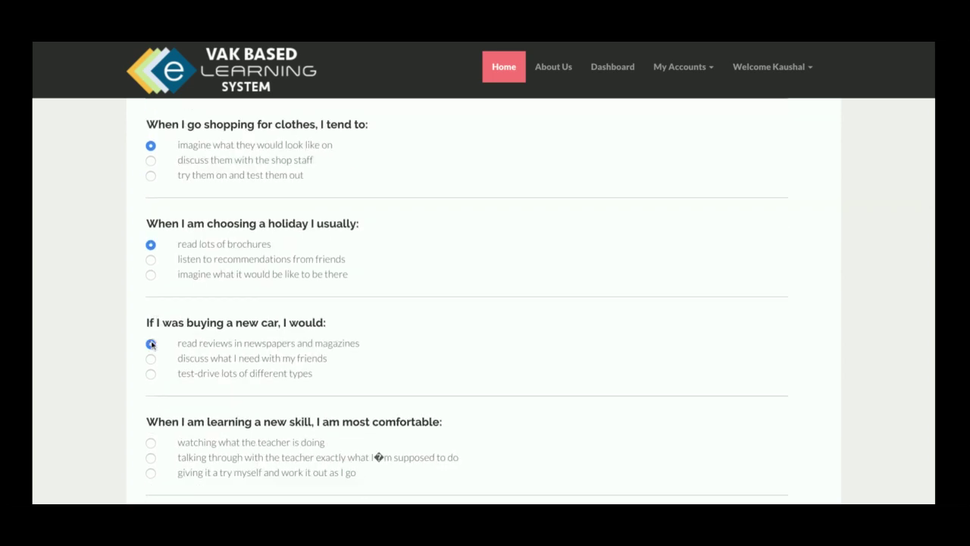
pyautogui.click(151, 457)
# Step: Answer the menu, band, concentration, furnishings, memory, anxiety, connecting, exam and explaining questions
pyautogui.scroll(-1, 151, 401)
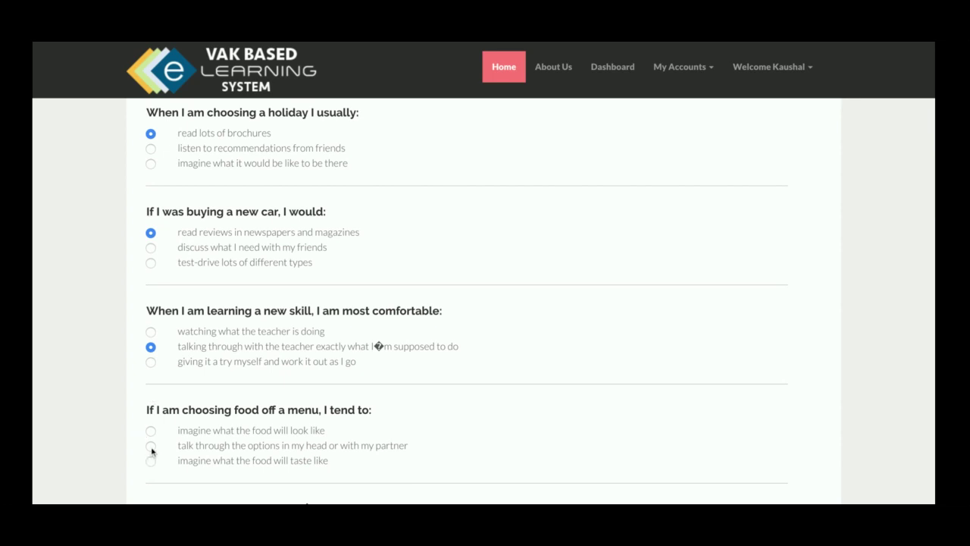
pyautogui.click(152, 449)
pyautogui.scroll(-2, 151, 449)
pyautogui.click(151, 350)
pyautogui.scroll(-1, 151, 351)
pyautogui.click(152, 335)
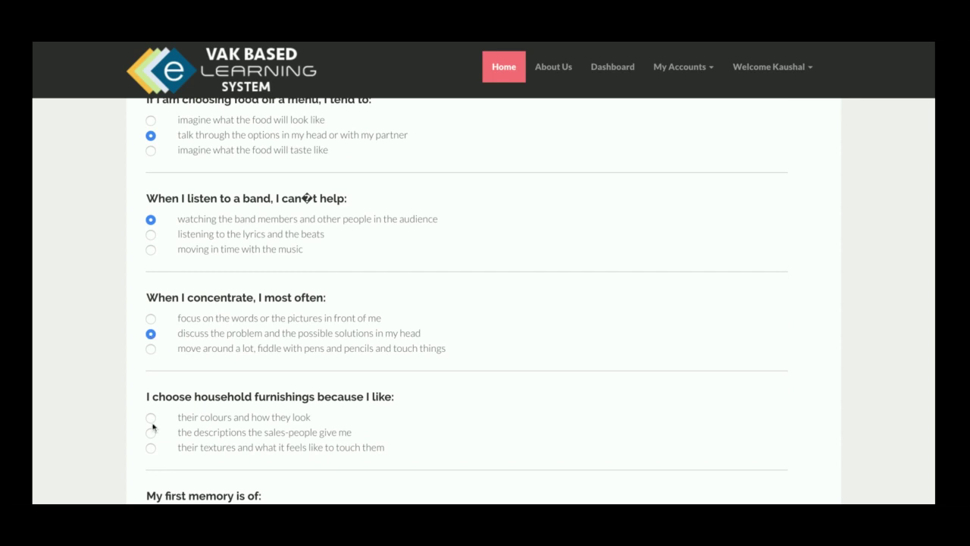
pyautogui.click(152, 433)
pyautogui.scroll(-2, 151, 438)
pyautogui.click(151, 296)
pyautogui.click(152, 379)
pyautogui.scroll(-1, 151, 382)
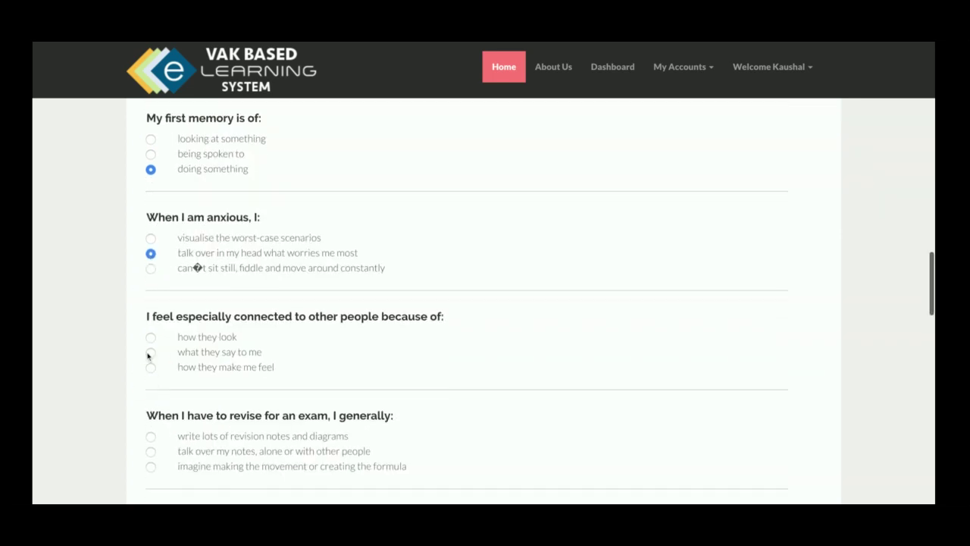
pyautogui.click(150, 367)
pyautogui.scroll(-1, 150, 349)
pyautogui.click(151, 308)
pyautogui.click(151, 407)
# Step: Answer the remaining questions, from free-time television through the final 'I hear what you are saying'
pyautogui.scroll(-1, 151, 406)
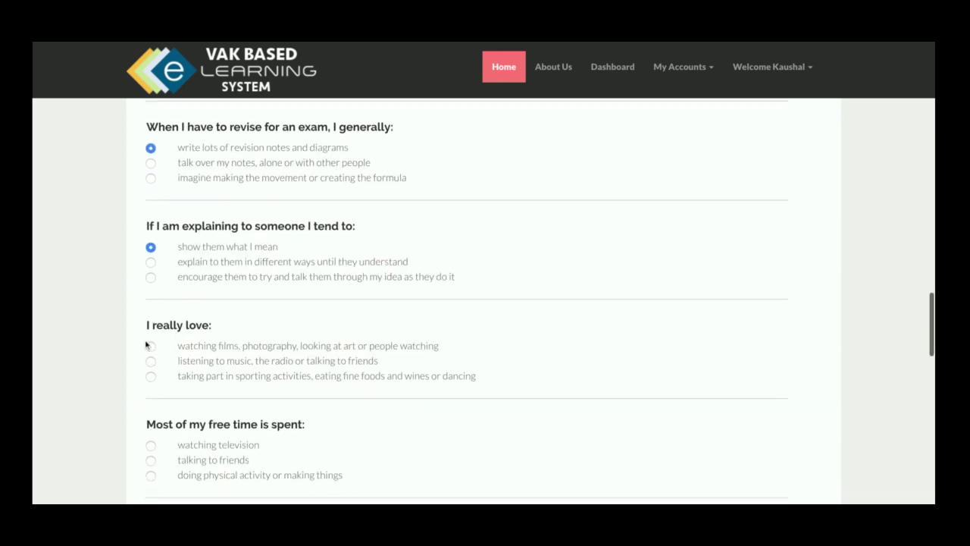
pyautogui.scroll(-1, 151, 349)
pyautogui.click(150, 338)
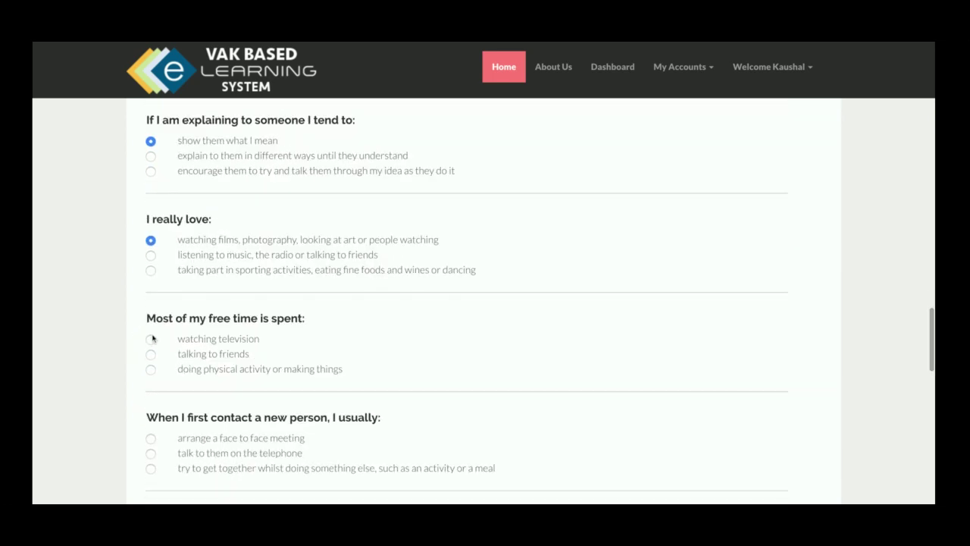
pyautogui.scroll(-1, 152, 338)
pyautogui.click(151, 314)
pyautogui.click(151, 414)
pyautogui.scroll(-1, 152, 416)
pyautogui.click(150, 362)
pyautogui.scroll(-1, 148, 368)
pyautogui.click(152, 319)
pyautogui.scroll(-3, 152, 326)
pyautogui.click(150, 302)
pyautogui.scroll(-2, 150, 305)
pyautogui.click(150, 305)
pyautogui.scroll(-2, 151, 318)
pyautogui.click(152, 335)
pyautogui.scroll(-3, 152, 335)
pyautogui.click(150, 268)
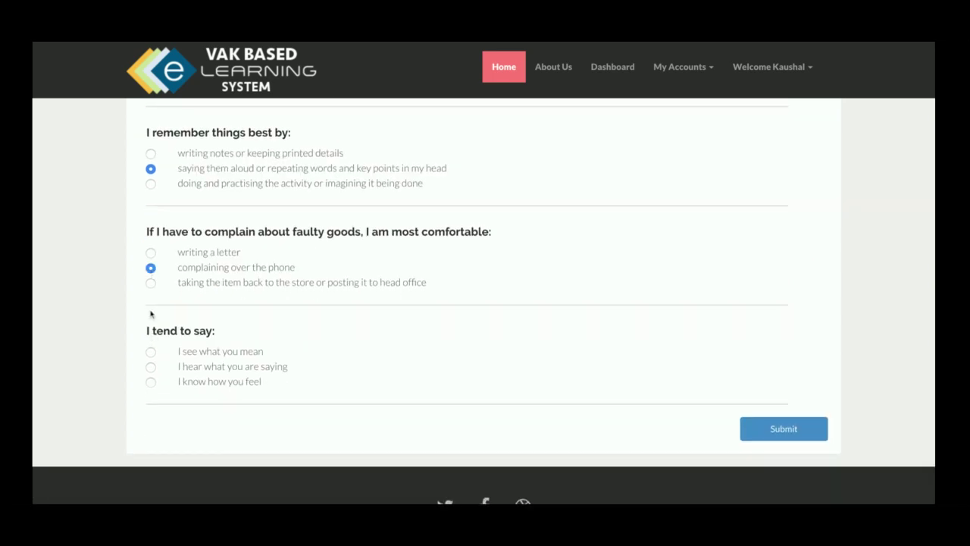
pyautogui.click(151, 367)
# Step: Review the answered questionnaire and submit the VAK test for scoring
pyautogui.scroll(5, 357, 278)
pyautogui.scroll(20, 357, 277)
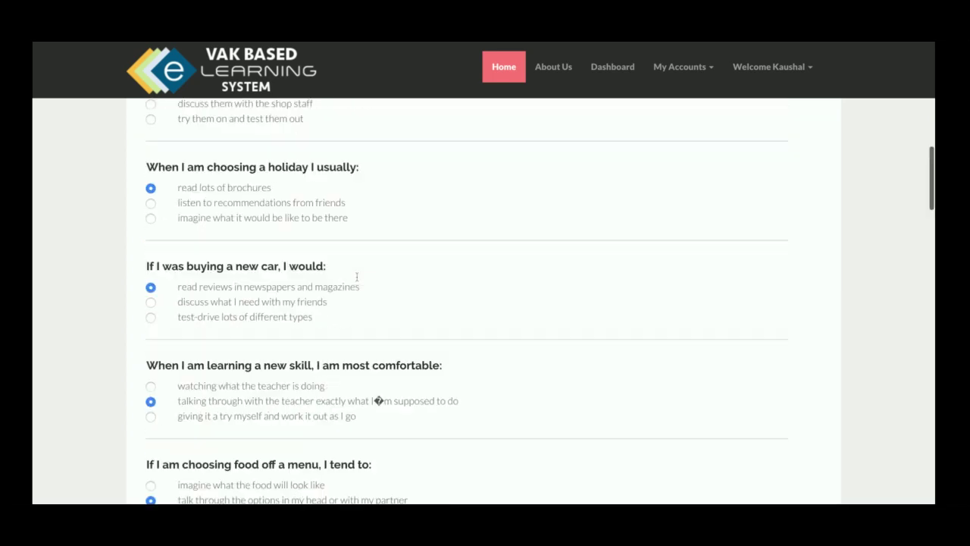
pyautogui.scroll(-20, 356, 282)
pyautogui.scroll(-10, 356, 281)
pyautogui.scroll(20, 357, 281)
pyautogui.scroll(-20, 356, 281)
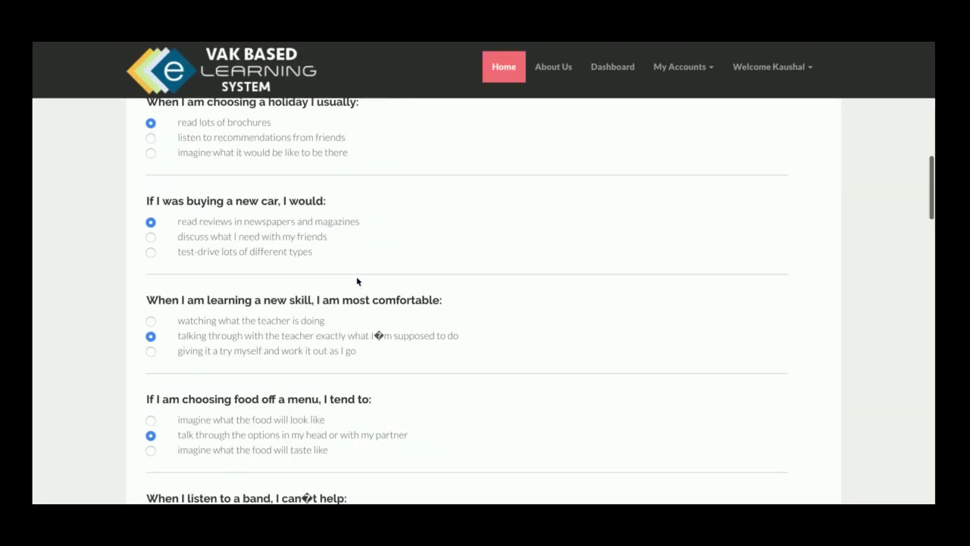
pyautogui.click(795, 393)
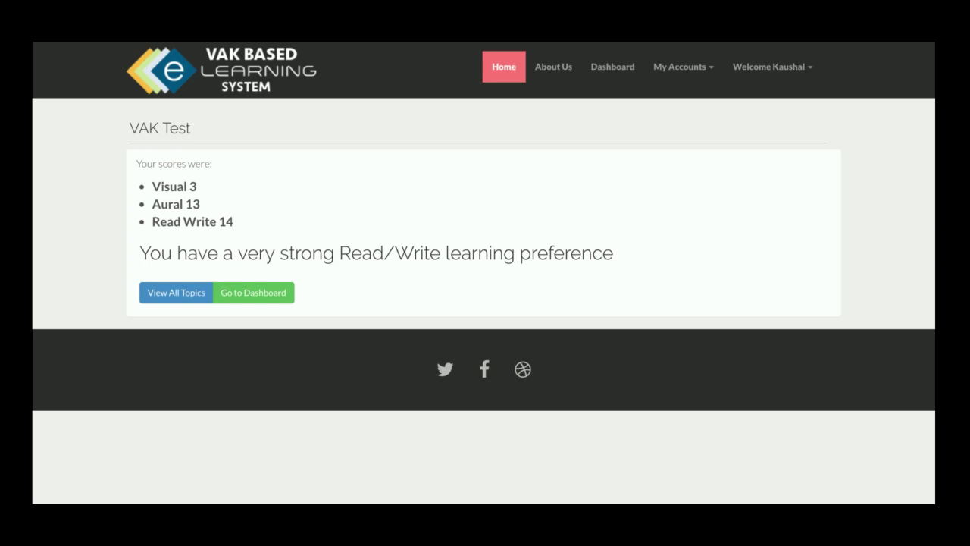
# Step: From the dashboard, read the PHP topic's Java Class Methods chapter twice, returning to the chapter list
pyautogui.click(247, 294)
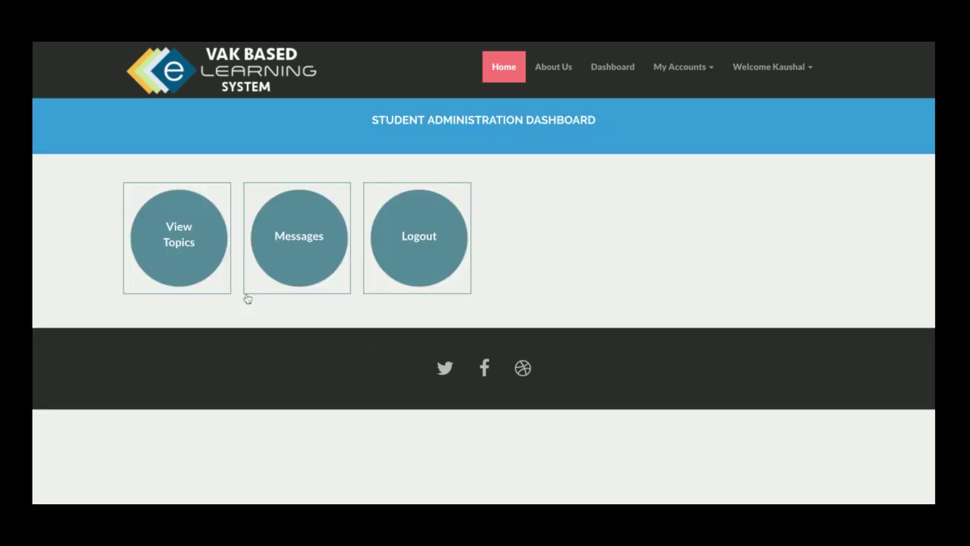
pyautogui.click(186, 241)
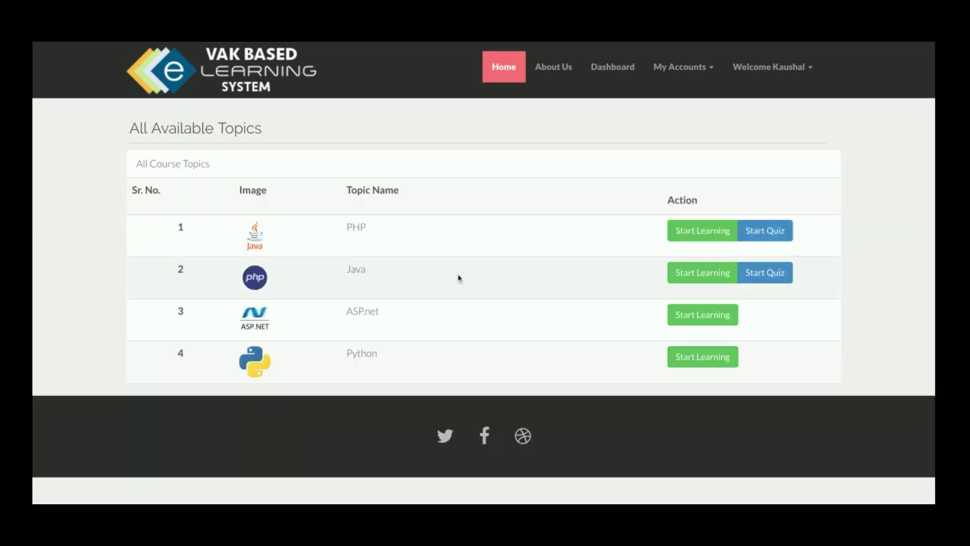
pyautogui.click(706, 235)
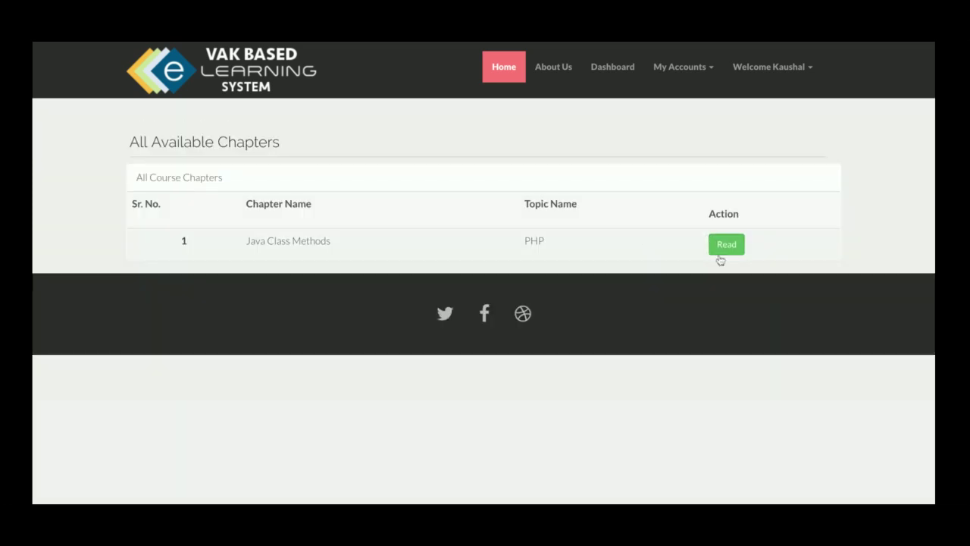
pyautogui.click(727, 245)
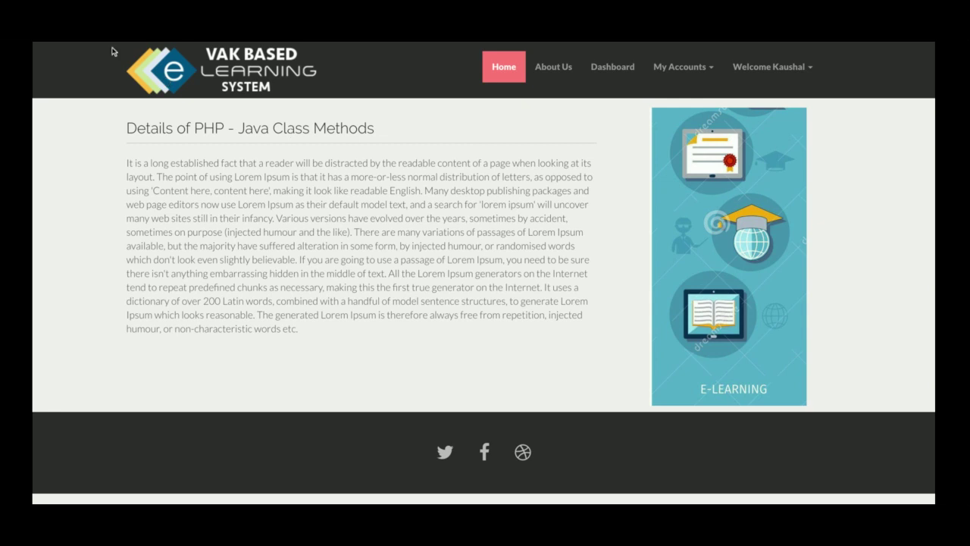
pyautogui.hotkey('alt', 'Left')
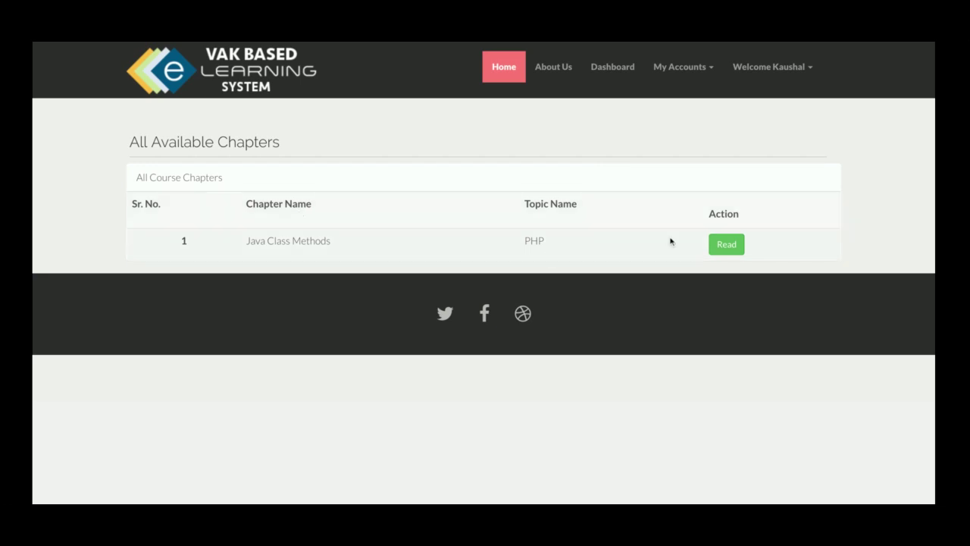
pyautogui.click(727, 247)
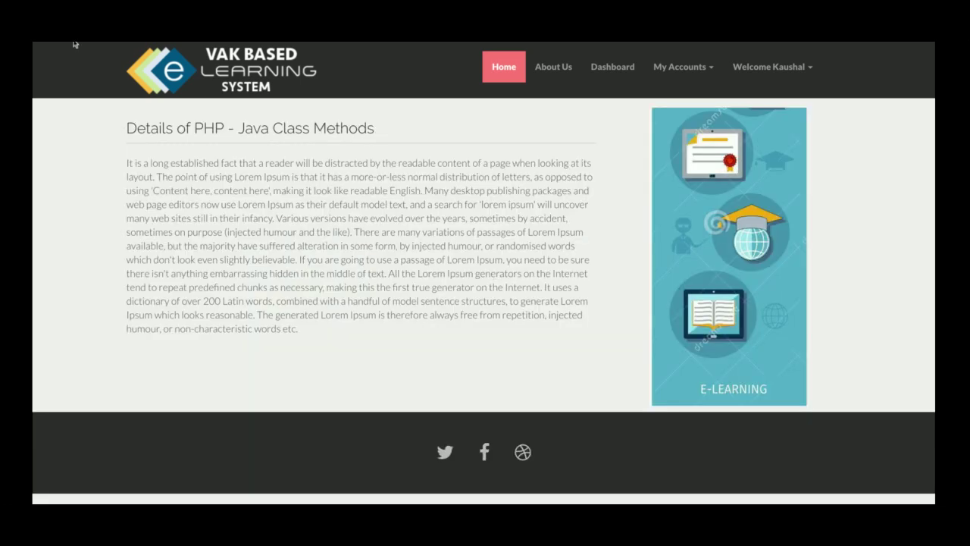
pyautogui.hotkey('alt', 'Left')
# Step: Log out and sign back in, replacing the autofilled username with the student's username
pyautogui.click(793, 67)
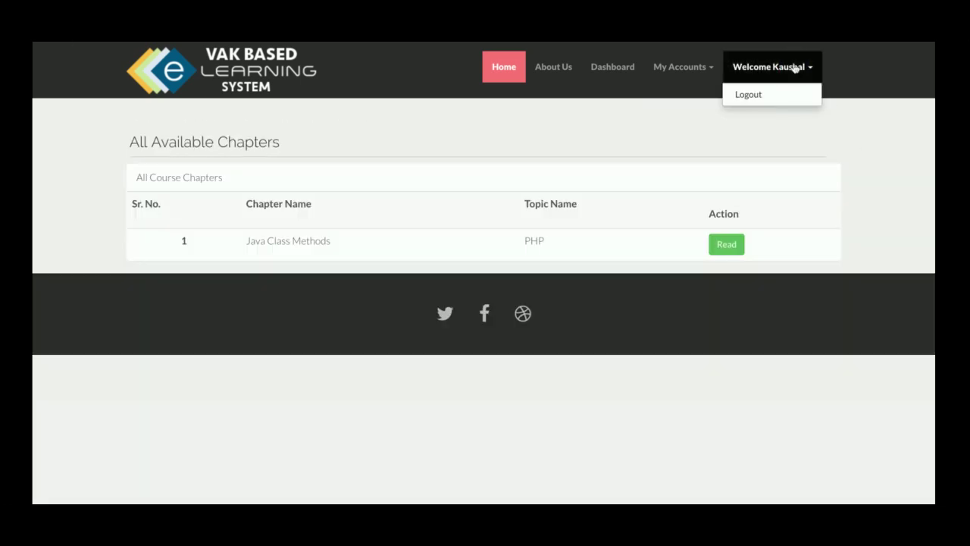
pyautogui.click(754, 96)
pyautogui.click(302, 210)
pyautogui.hotkey('ctrl', 'a')
pyautogui.write('kish')
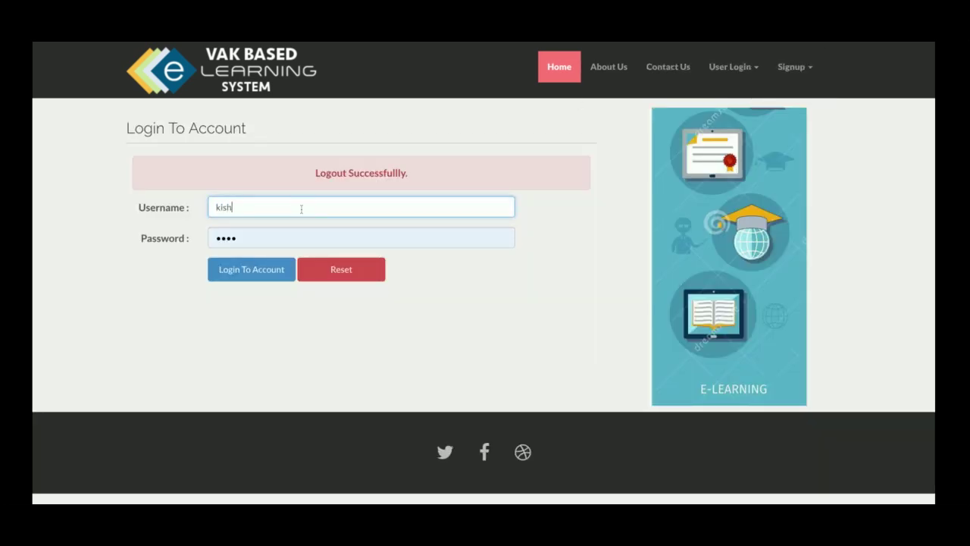
pyautogui.write('an')
pyautogui.press('Return')
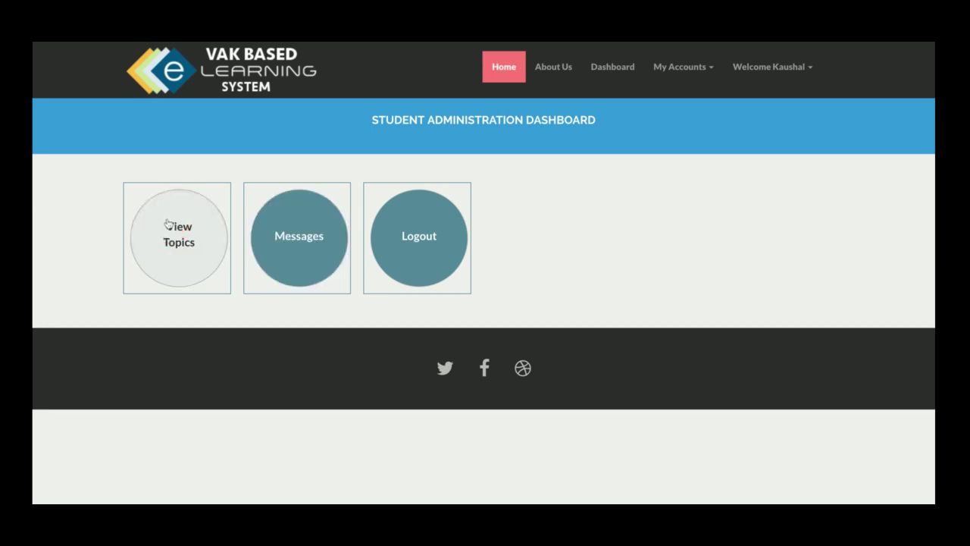
# Step: Open PHP's Java Classes and Objects video chapter, play and pause it, then open the account menu
pyautogui.click(168, 225)
pyautogui.click(704, 233)
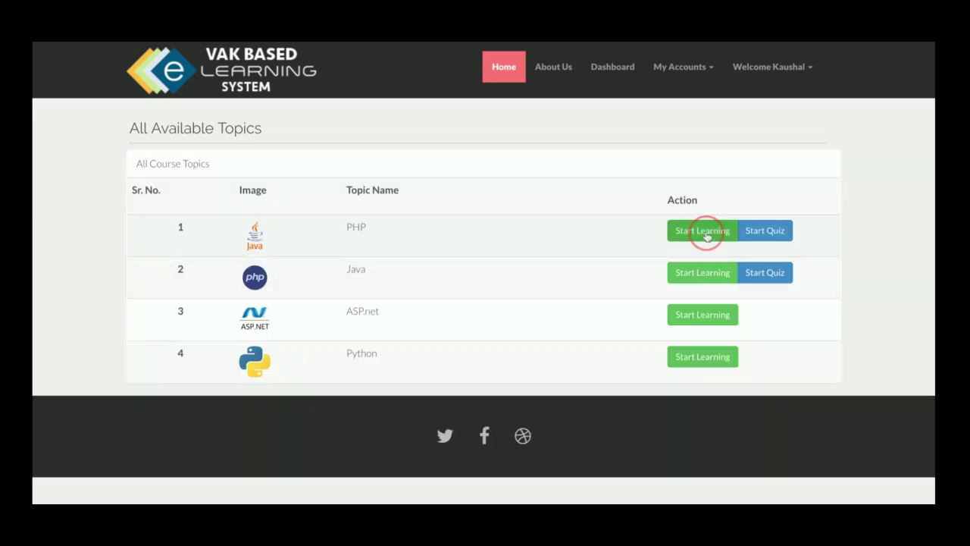
pyautogui.click(736, 246)
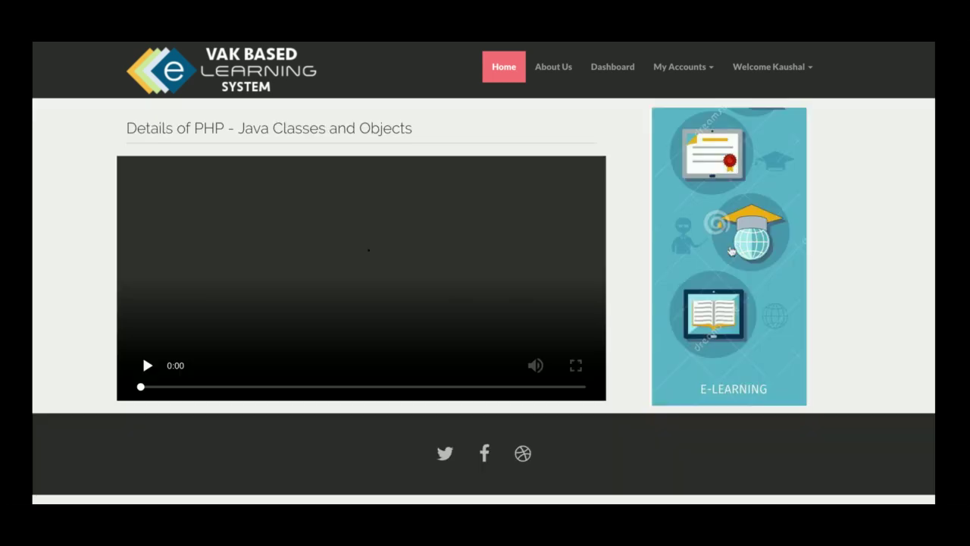
pyautogui.click(440, 269)
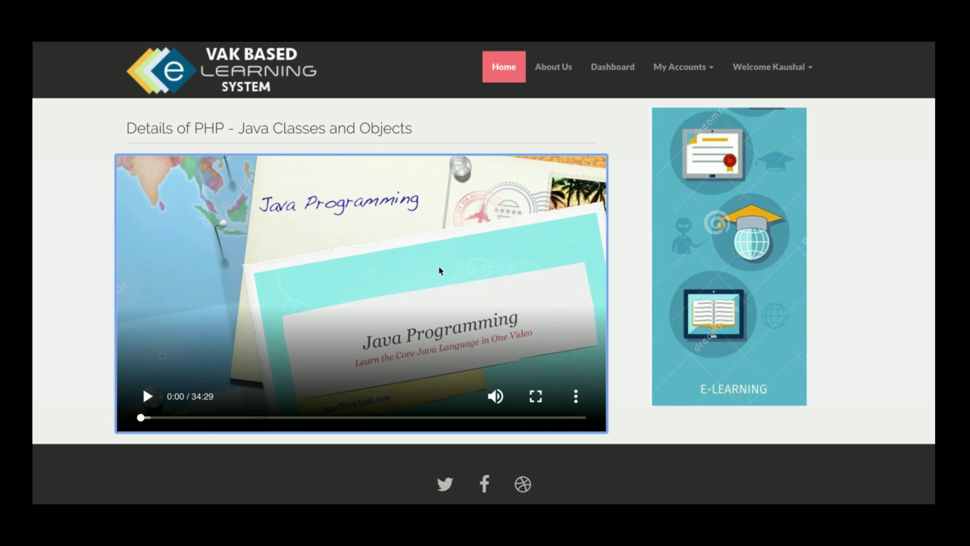
pyautogui.click(438, 265)
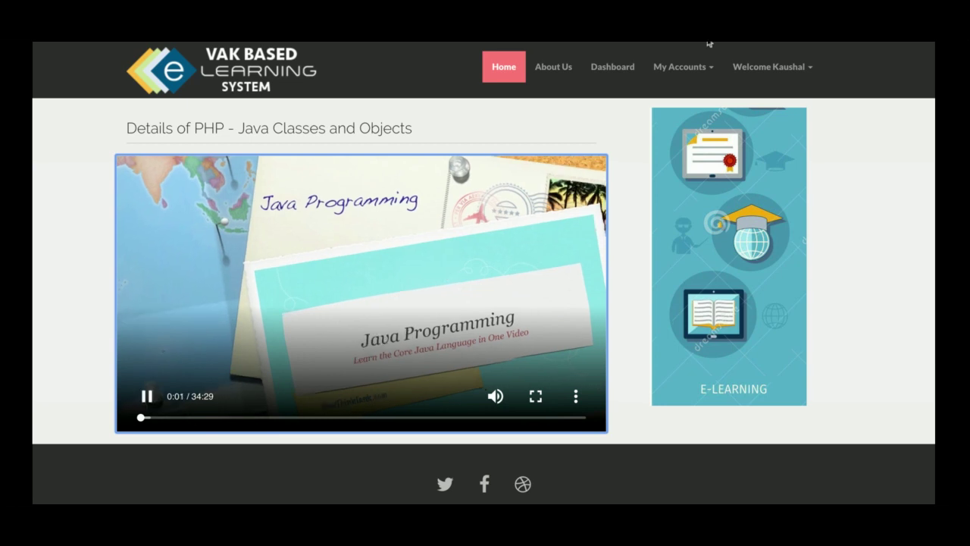
pyautogui.click(308, 248)
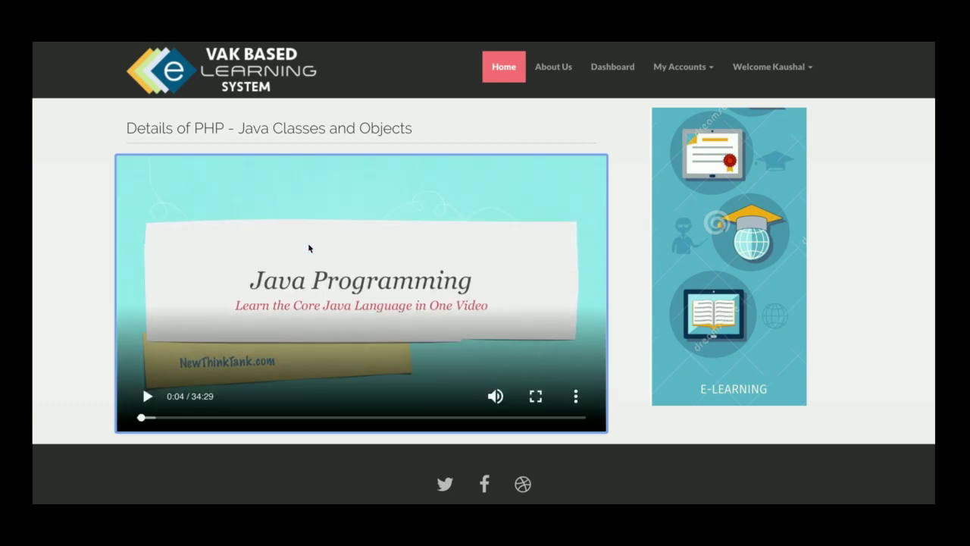
pyautogui.click(731, 47)
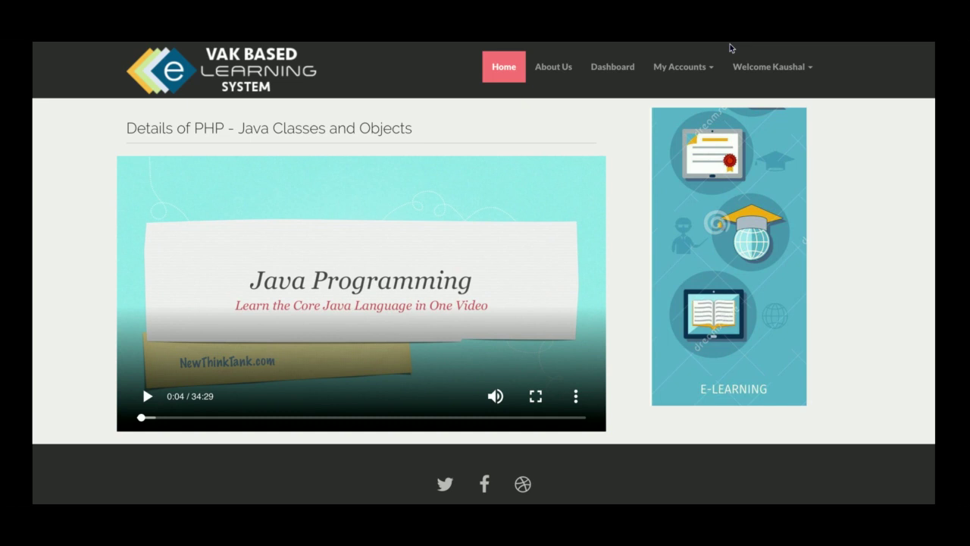
pyautogui.click(771, 66)
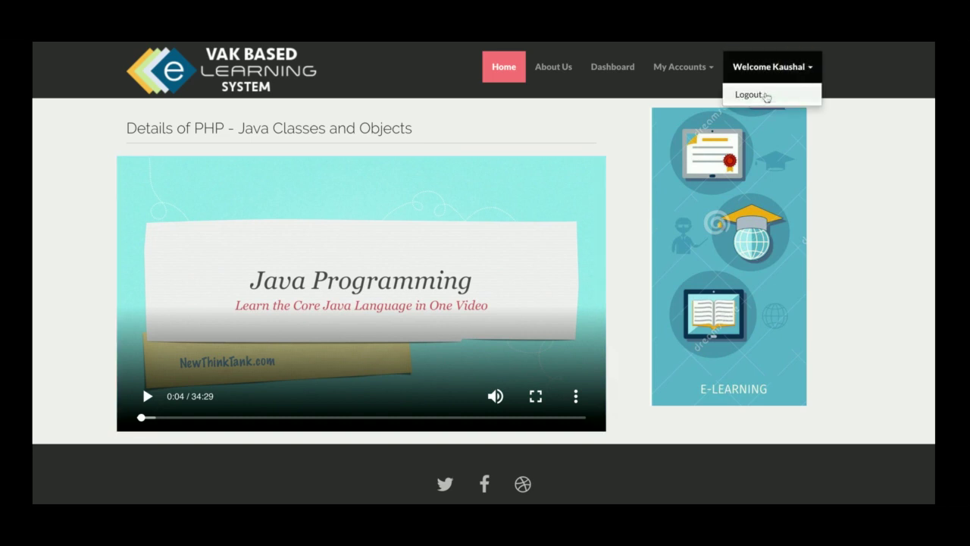
# Step: Log out and sign in with another student's username
pyautogui.click(766, 97)
pyautogui.doubleClick(327, 203)
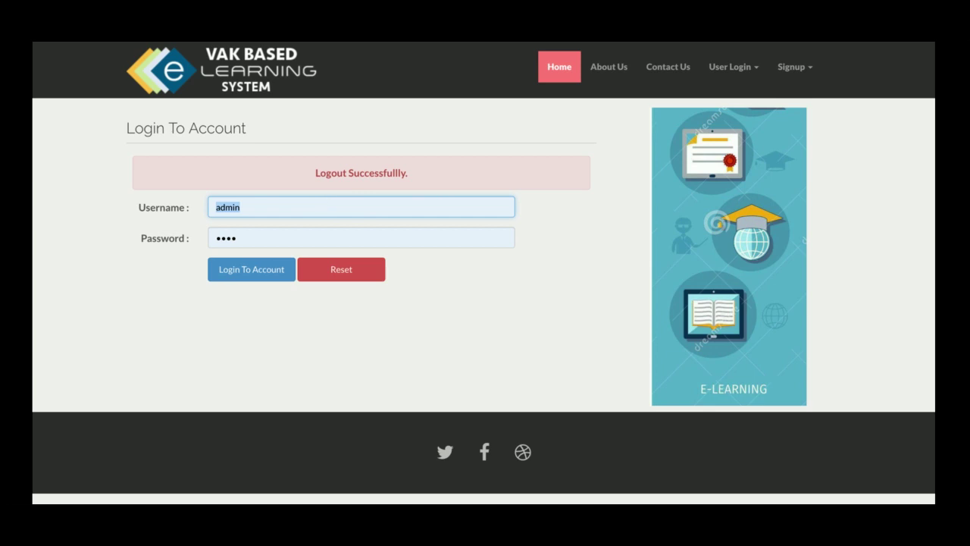
pyautogui.write('k')
pyautogui.press('BackSpace')
pyautogui.write('kishore')
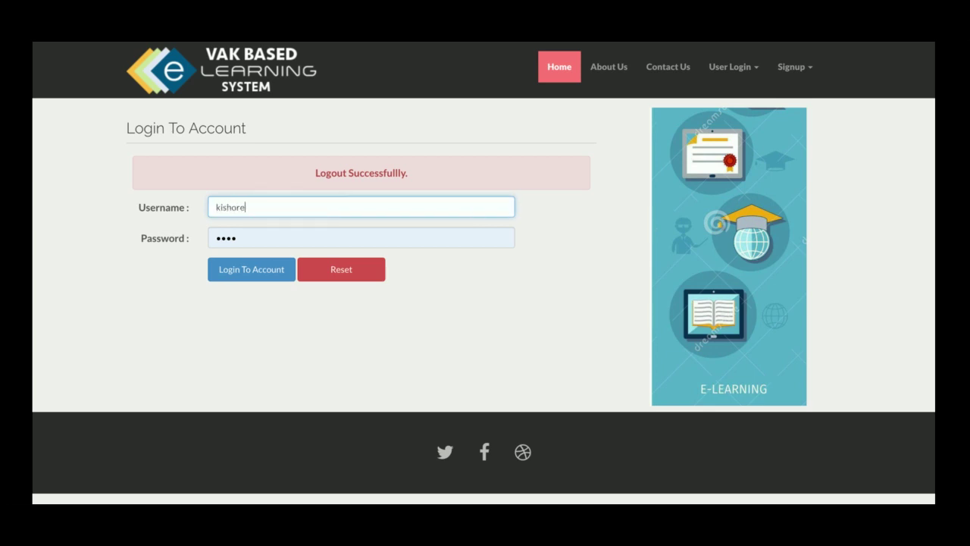
pyautogui.press('Return')
# Step: Play PHP's Java Class Attributes audio chapter, pause it at 0:02, and return to View Topics
pyautogui.click(195, 266)
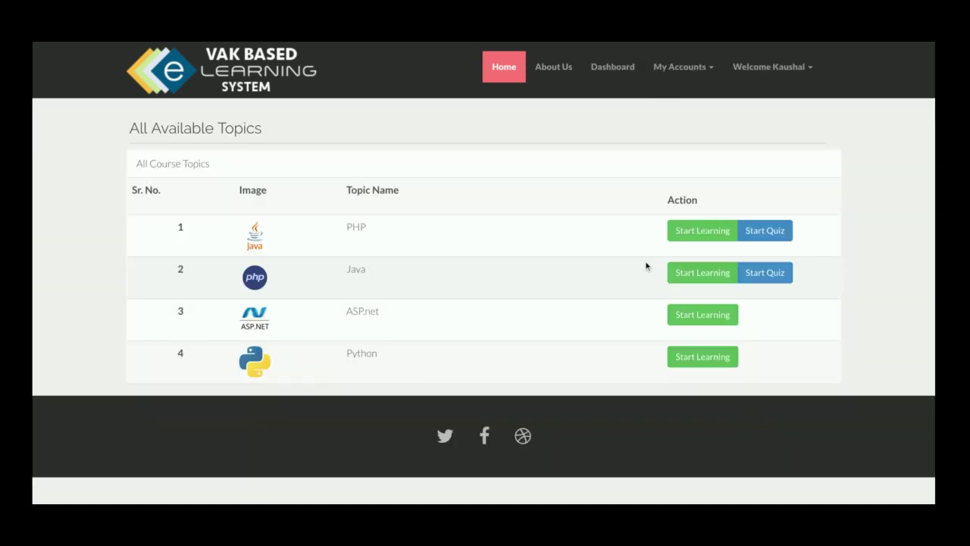
pyautogui.click(693, 235)
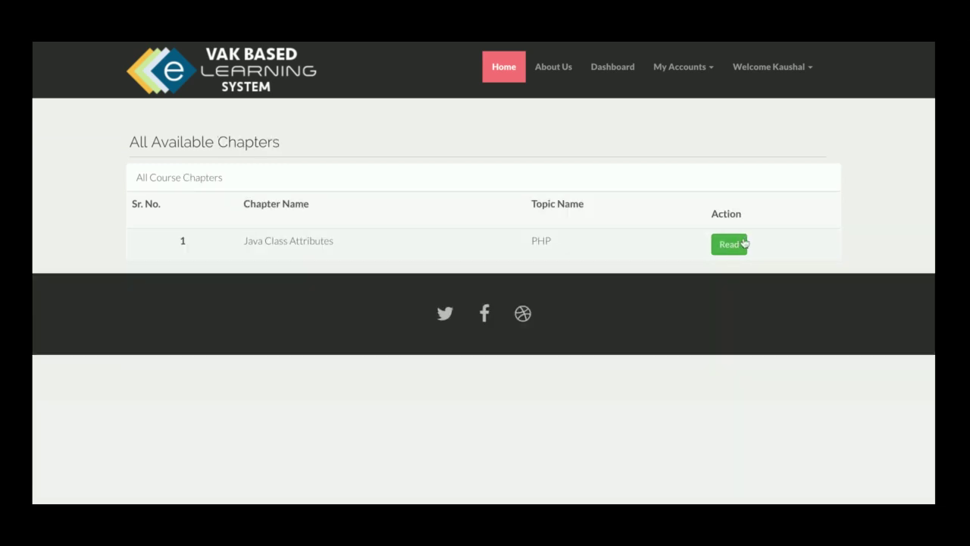
pyautogui.click(729, 243)
pyautogui.click(283, 173)
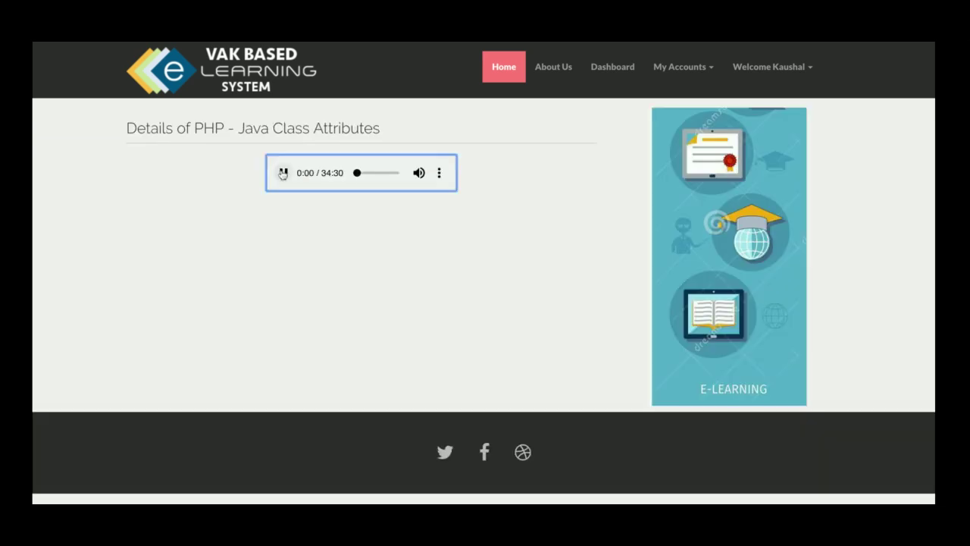
pyautogui.click(282, 172)
pyautogui.click(640, 67)
pyautogui.click(145, 258)
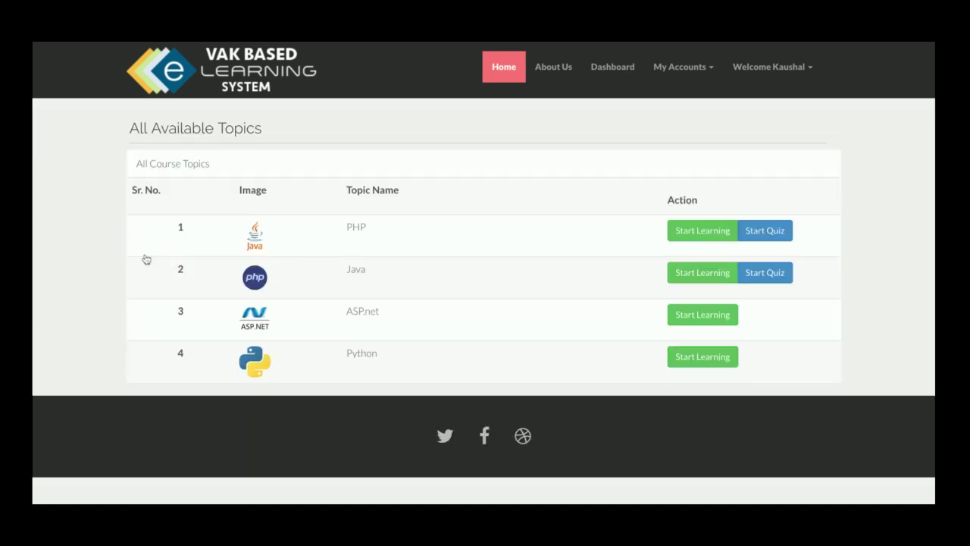
# Step: Answer the PHP quiz with Integrated, Hyper text PHP, !, echo and New line, then submit it
pyautogui.click(764, 230)
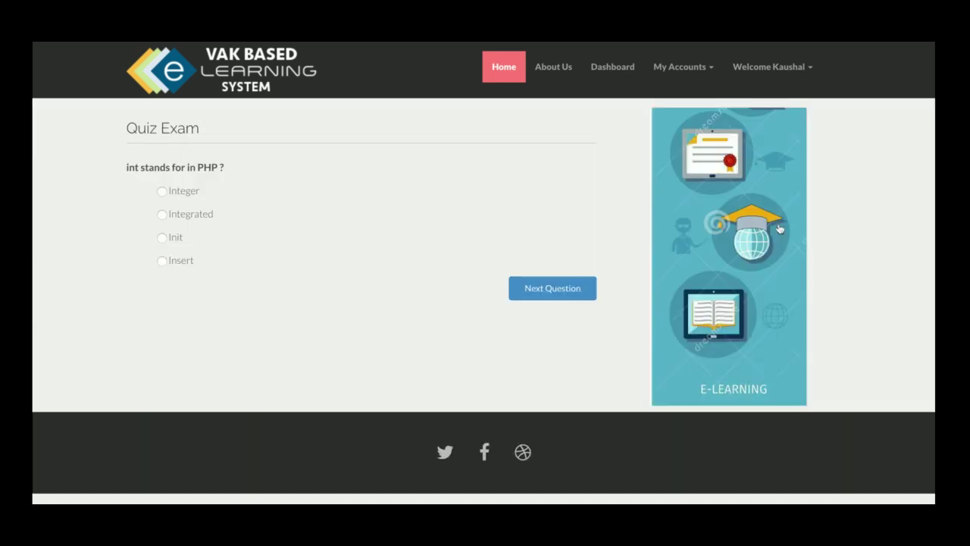
pyautogui.click(162, 216)
pyautogui.click(537, 289)
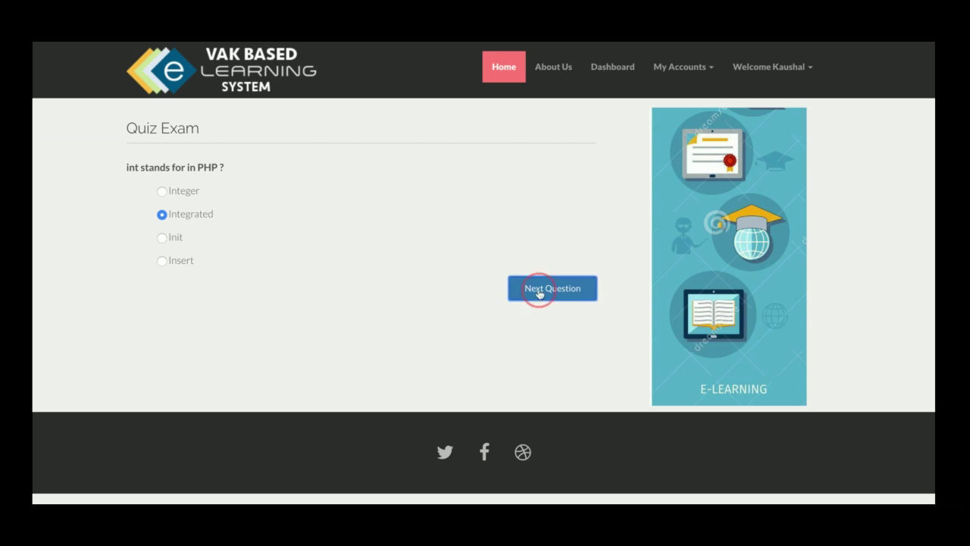
pyautogui.click(162, 192)
pyautogui.click(556, 290)
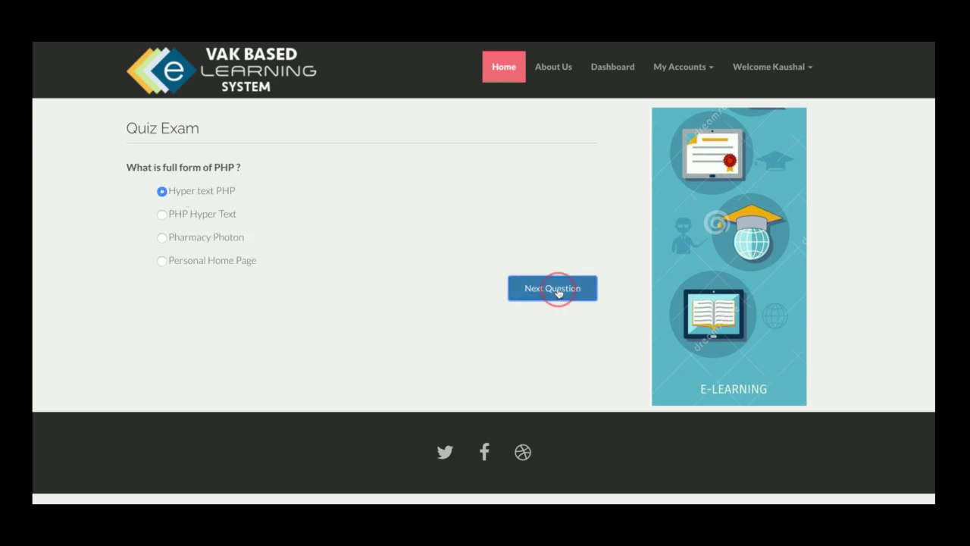
pyautogui.click(161, 215)
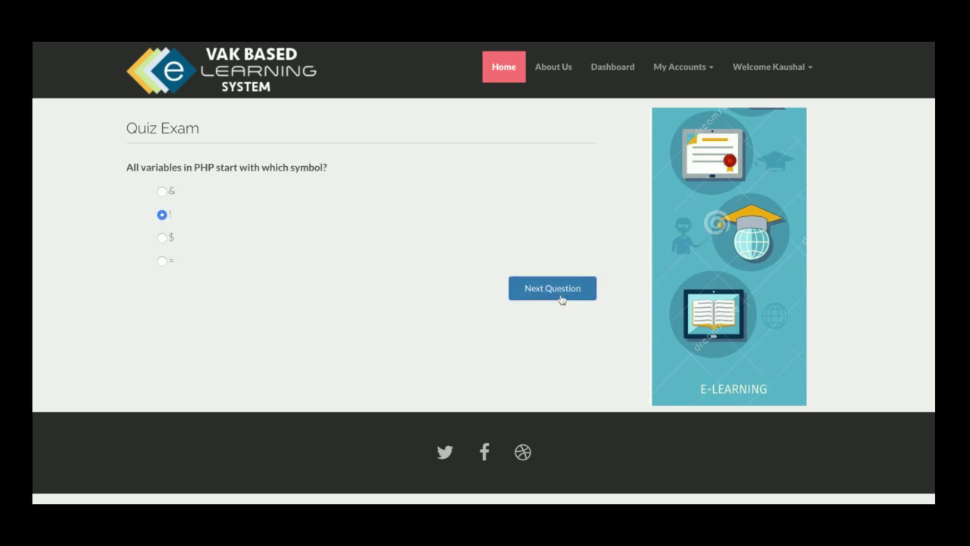
pyautogui.click(561, 296)
pyautogui.click(162, 236)
pyautogui.click(533, 293)
pyautogui.click(162, 191)
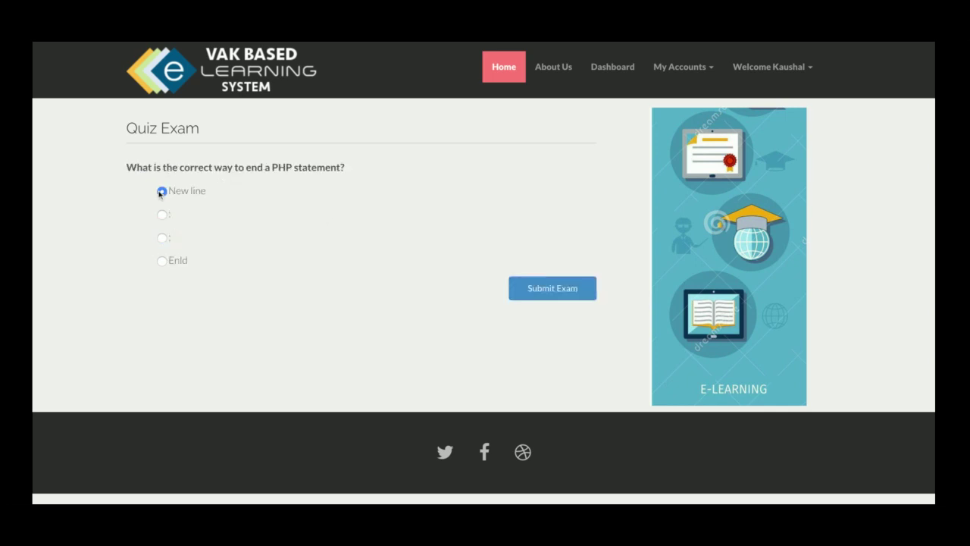
pyautogui.click(578, 289)
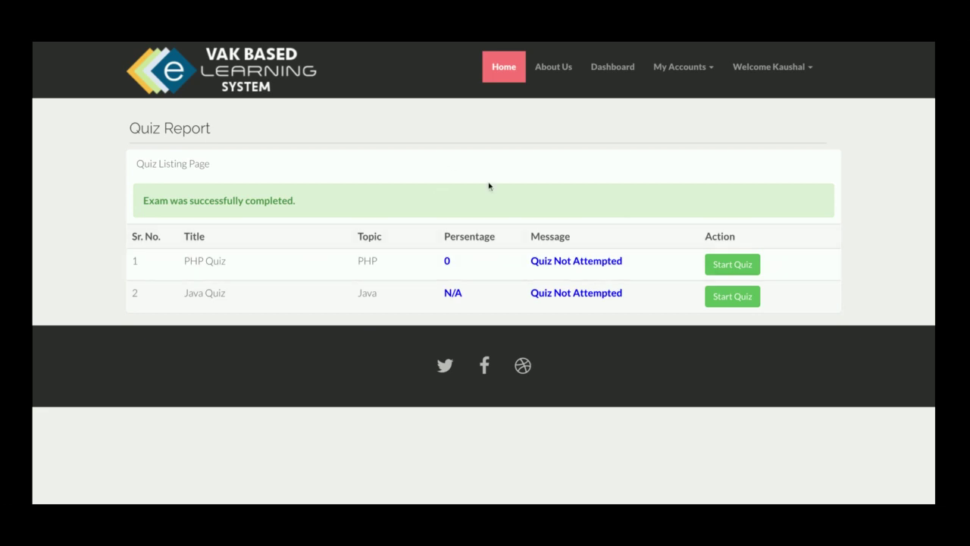
pyautogui.click(674, 68)
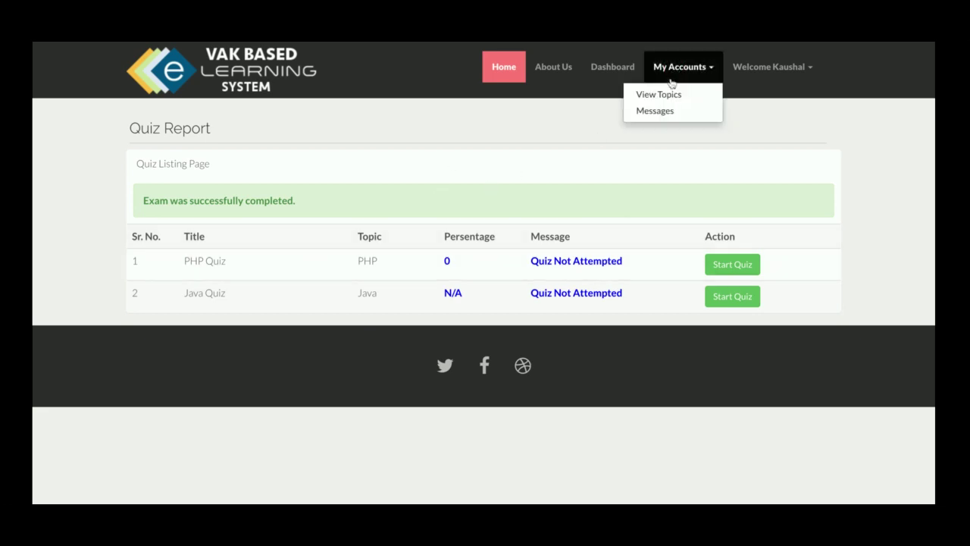
# Step: From the dashboard's topic list, open the Java topic and go back to the topics
pyautogui.click(608, 69)
pyautogui.click(188, 219)
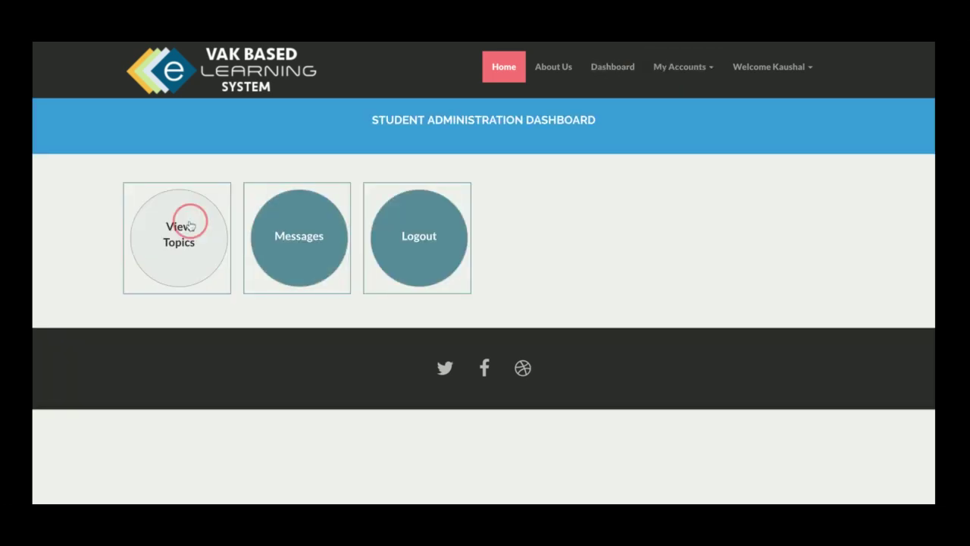
pyautogui.click(692, 265)
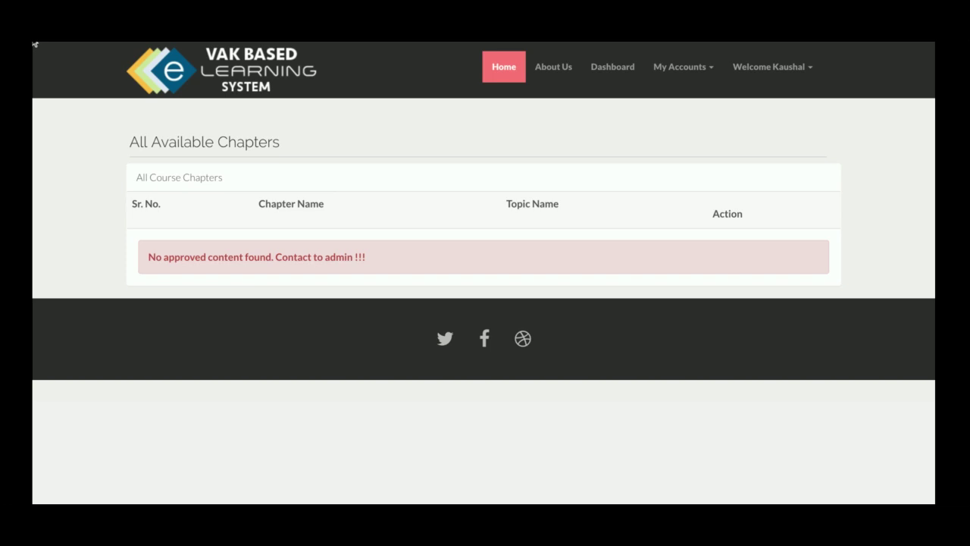
pyautogui.hotkey('alt', 'Left')
# Step: Open PHP's Java Class Attributes chapter, then return via the dashboard to View Topics
pyautogui.click(701, 242)
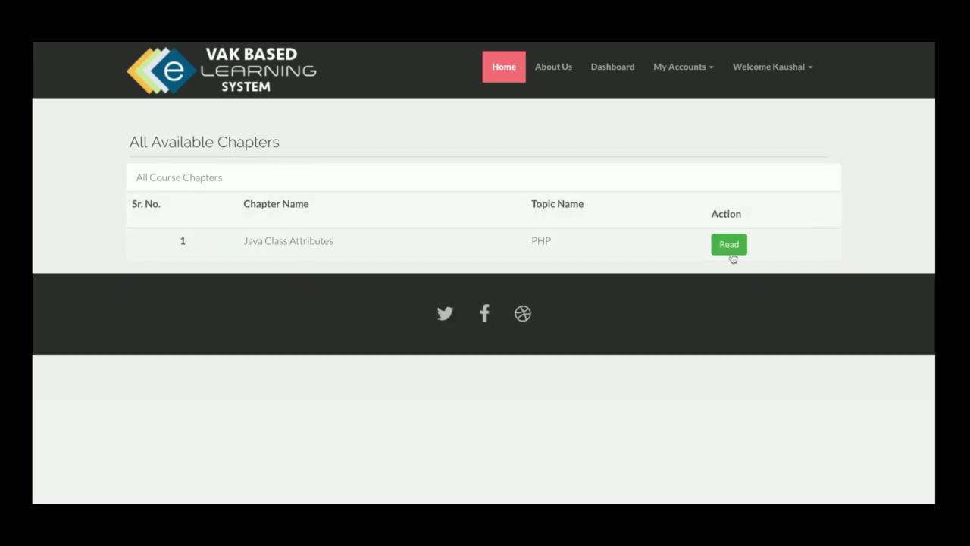
pyautogui.click(729, 252)
pyautogui.hotkey('alt', 'Left')
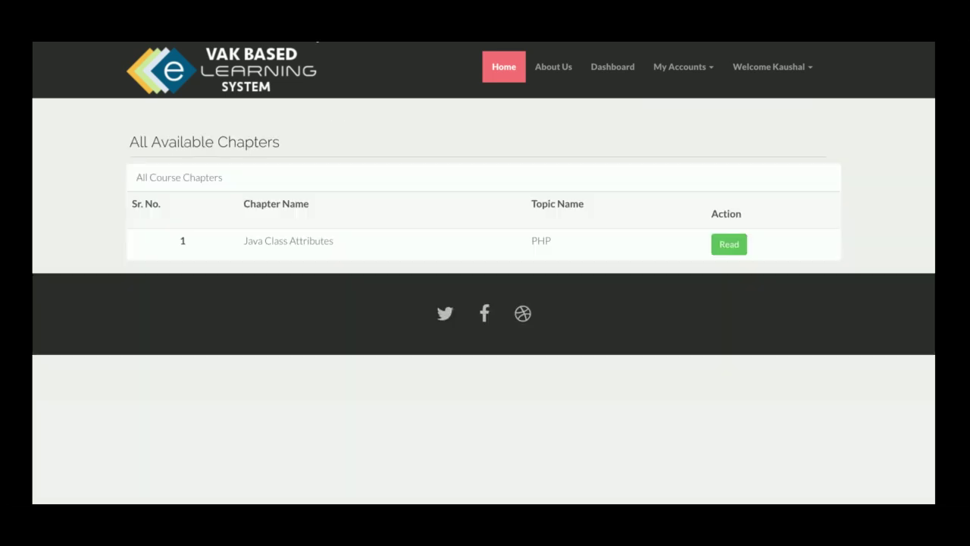
pyautogui.click(613, 68)
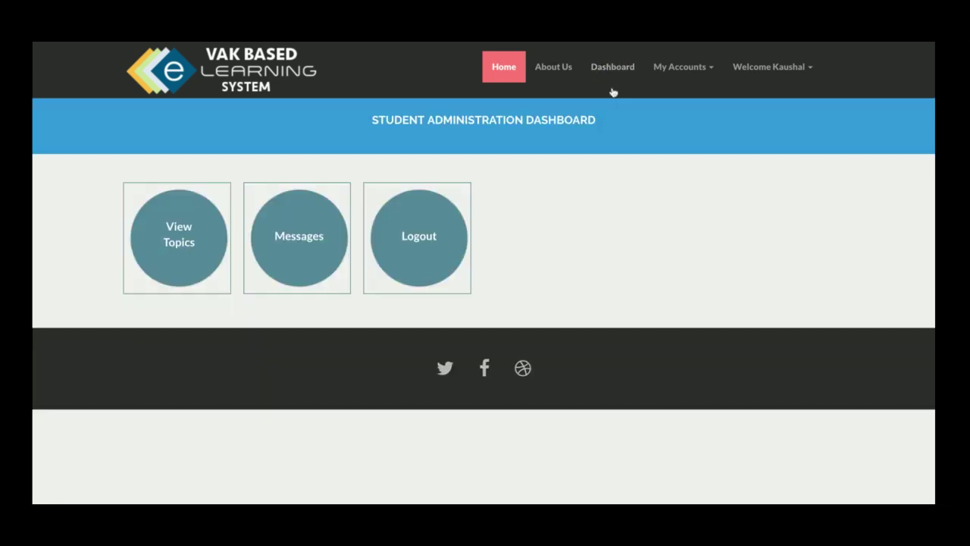
pyautogui.click(201, 231)
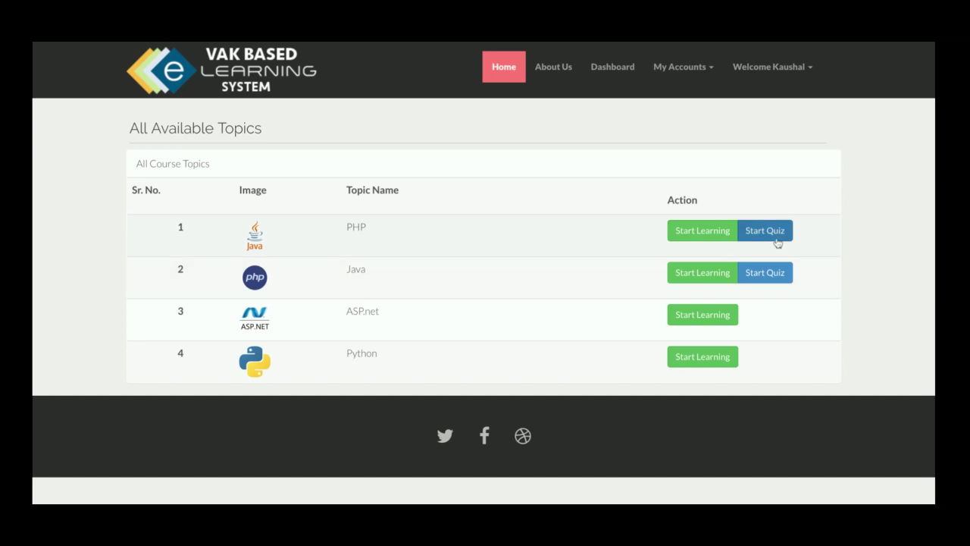
# Step: Retake the PHP quiz answering Init, PHP Hyper Text, $, "Hello World"; and ;, then submit
pyautogui.click(765, 232)
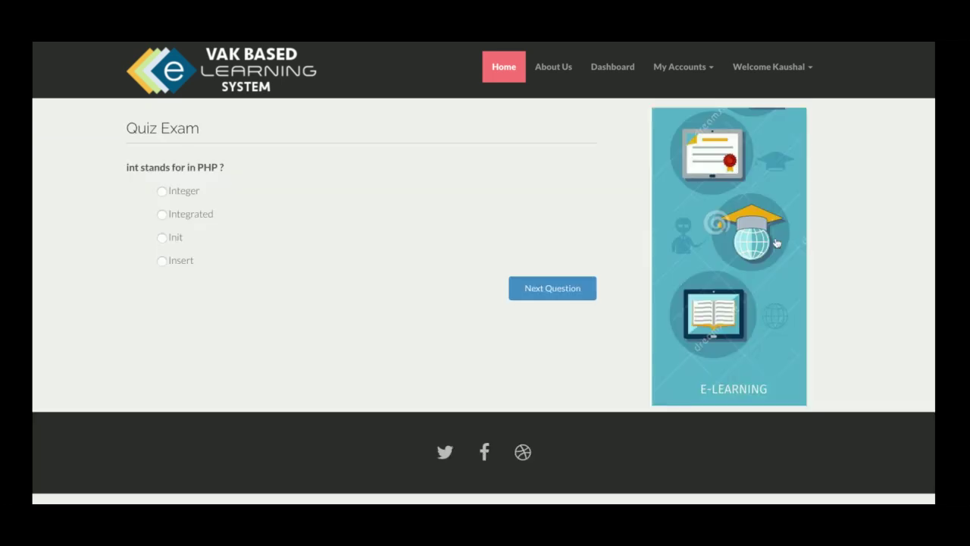
pyautogui.click(162, 238)
pyautogui.click(548, 287)
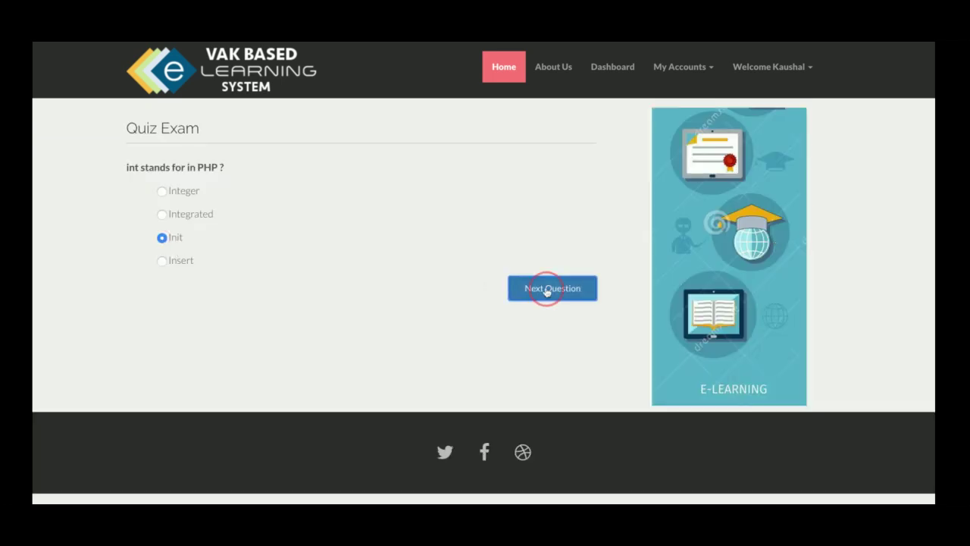
pyautogui.click(162, 215)
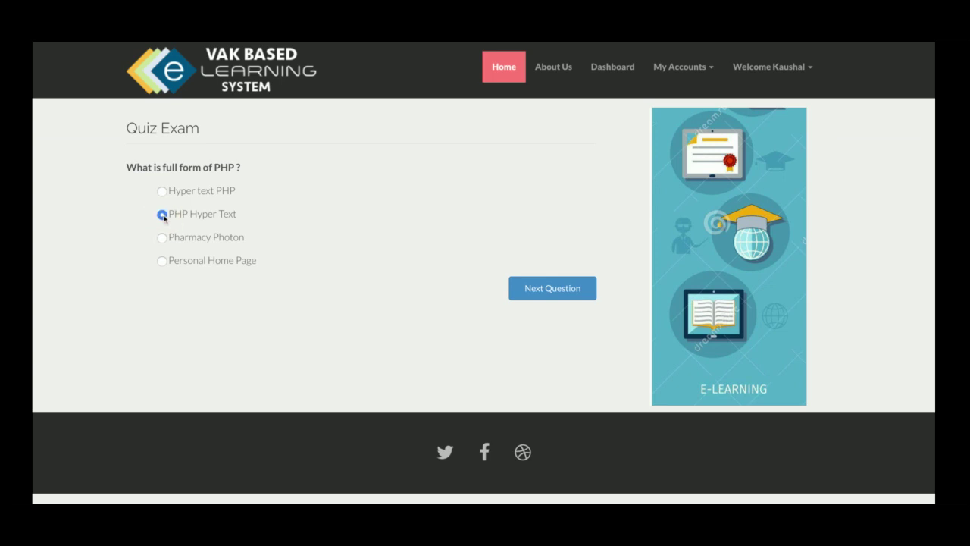
pyautogui.click(543, 294)
pyautogui.click(163, 237)
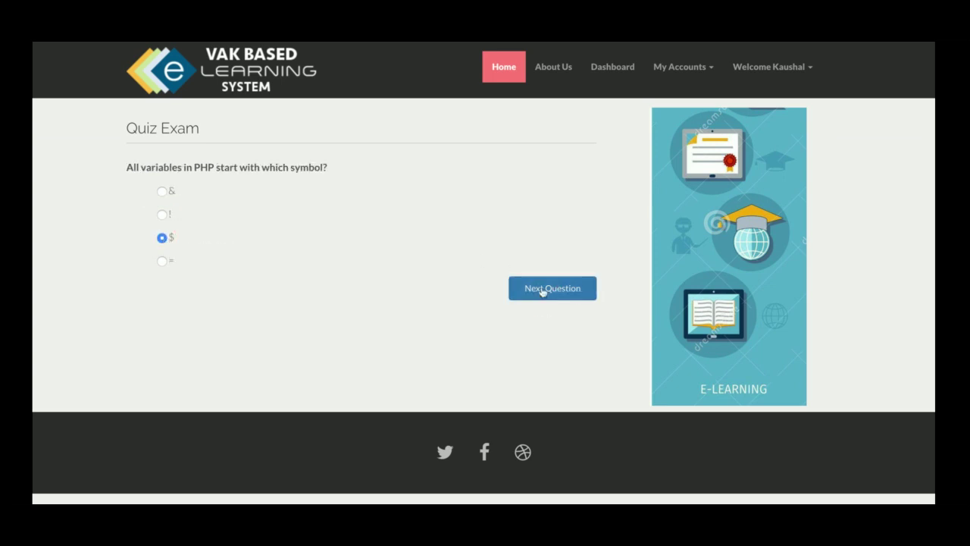
pyautogui.click(541, 288)
pyautogui.click(161, 215)
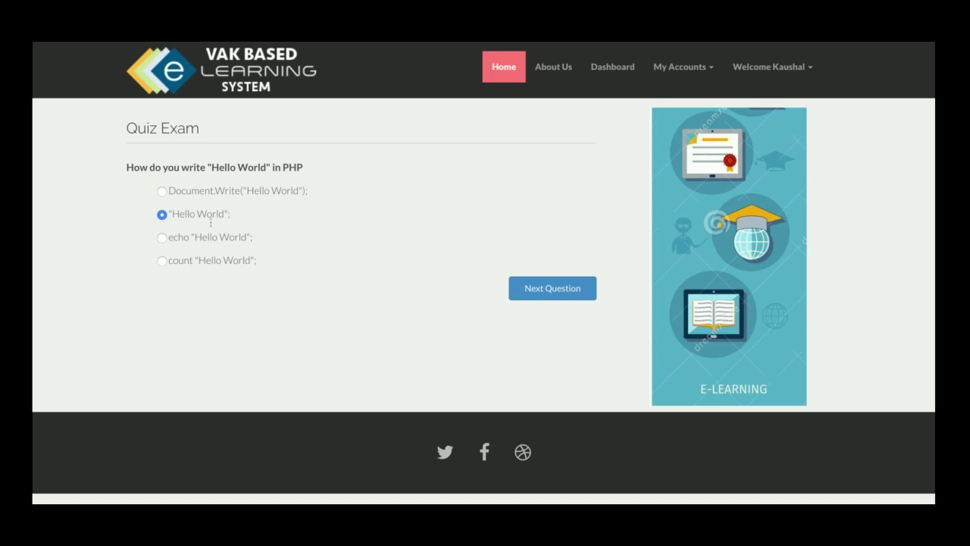
pyautogui.click(552, 294)
pyautogui.click(161, 238)
pyautogui.click(557, 302)
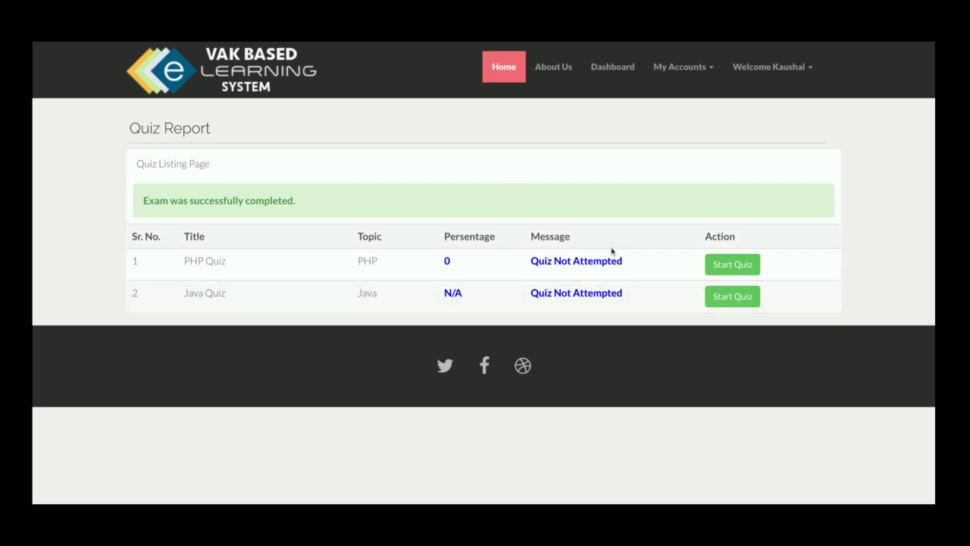
# Step: Start the PHP quiz from the report, then go to the home page via the VAK logo
pyautogui.click(757, 267)
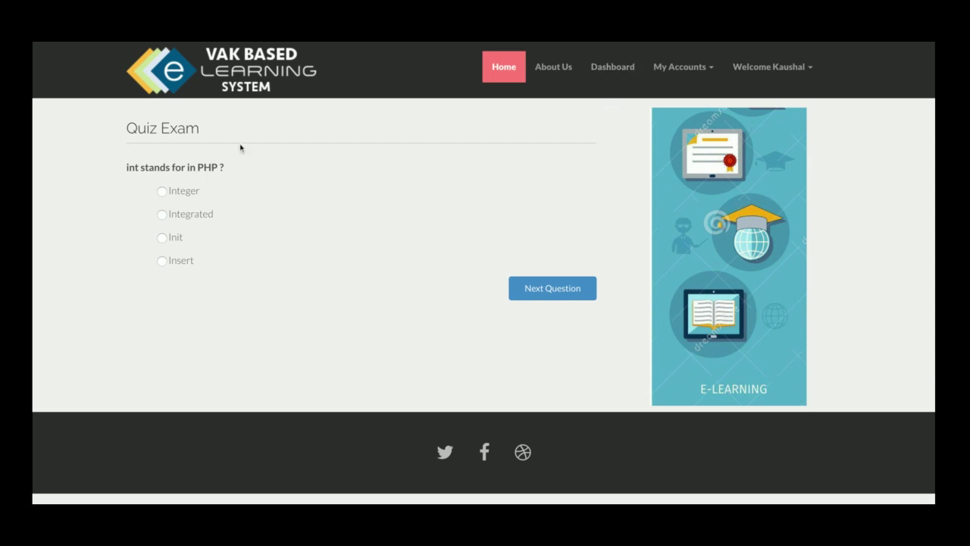
pyautogui.click(189, 86)
pyautogui.scroll(-10, 388, 240)
pyautogui.scroll(10, 387, 241)
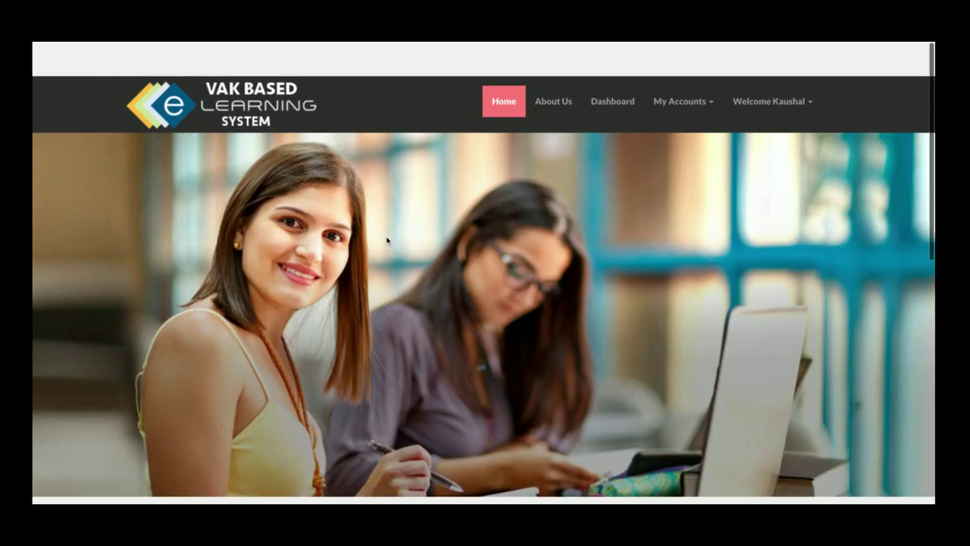